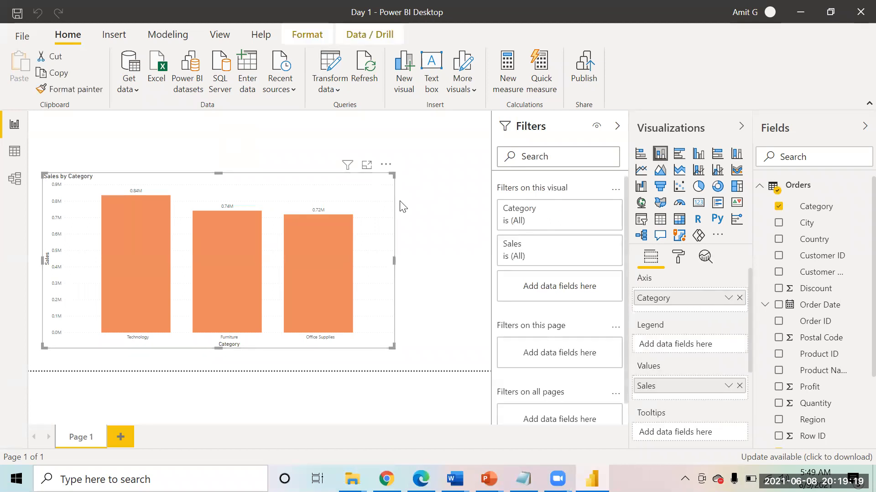
{"action": "left_click", "coordinate": [400, 203]}
{"action": "left_click", "coordinate": [359, 196]}
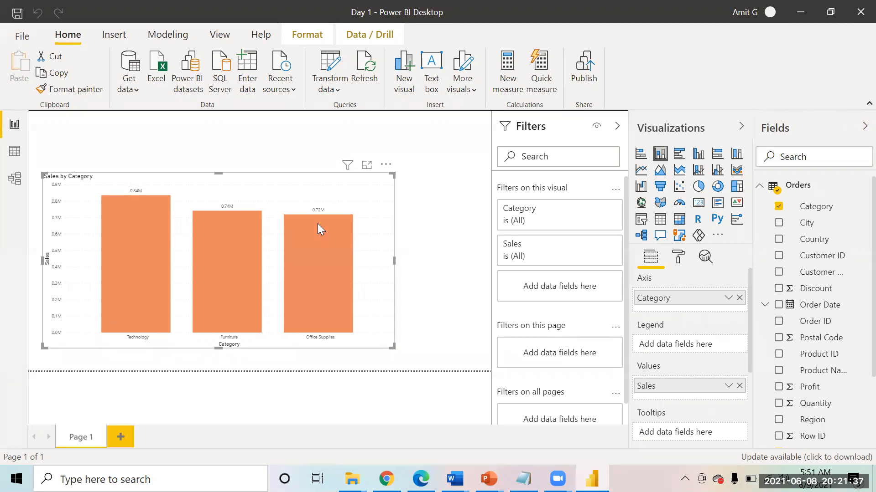
{"action": "left_click", "coordinate": [326, 131]}
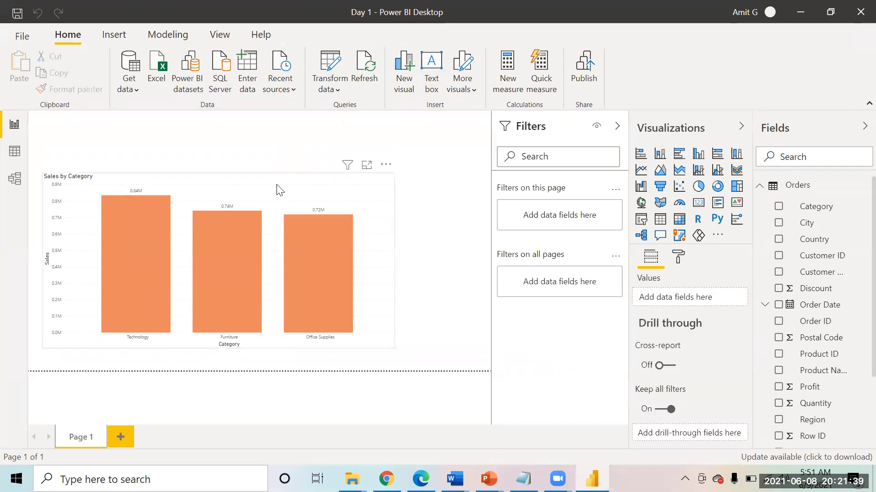
Move the Sales by Category chart to the top of the page and shrink it to less than half the page width and height
{"action": "left_click", "coordinate": [332, 189]}
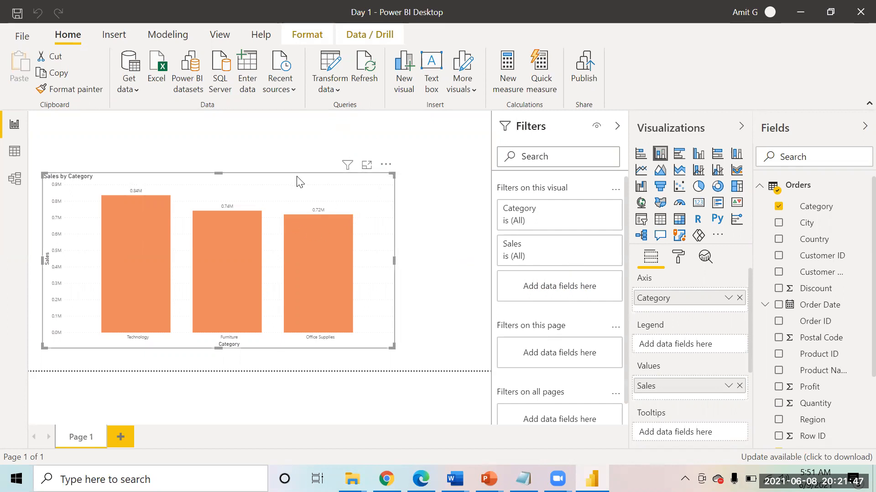
{"action": "left_click", "coordinate": [679, 259]}
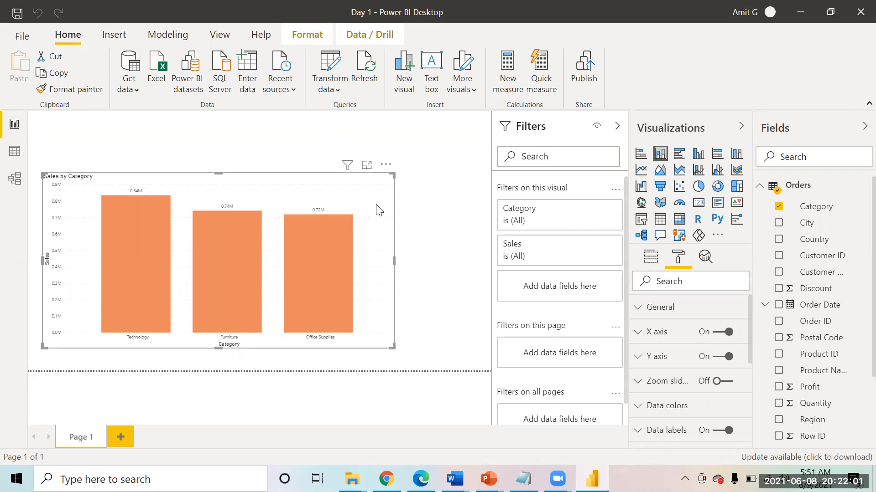
{"action": "left_click_drag", "start_coordinate": [336, 168], "coordinate": [335, 138]}
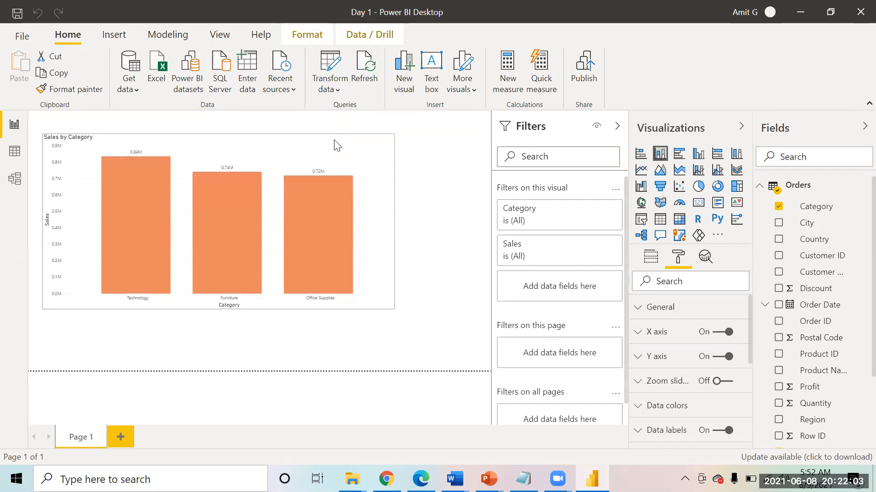
{"action": "left_click_drag", "start_coordinate": [393, 304], "coordinate": [261, 225]}
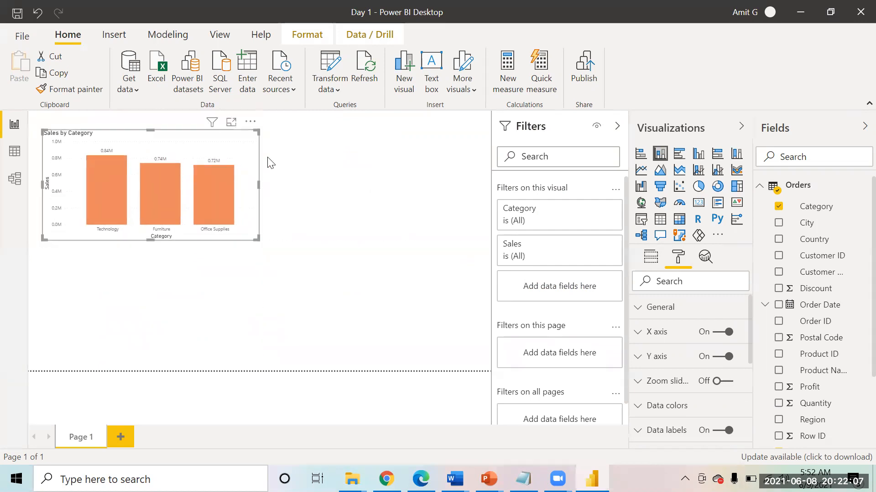
{"action": "left_click", "coordinate": [358, 189]}
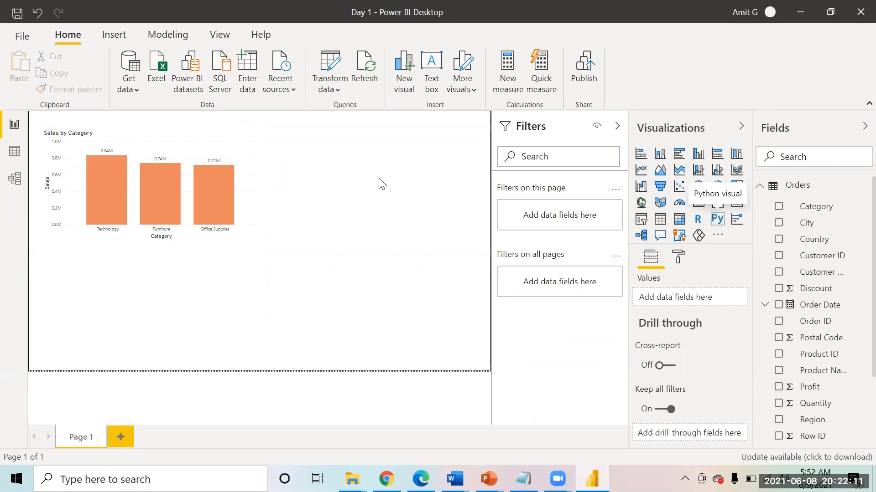
Shift the Sales by Category chart slightly down and reduce its height a little
{"action": "left_click", "coordinate": [177, 141]}
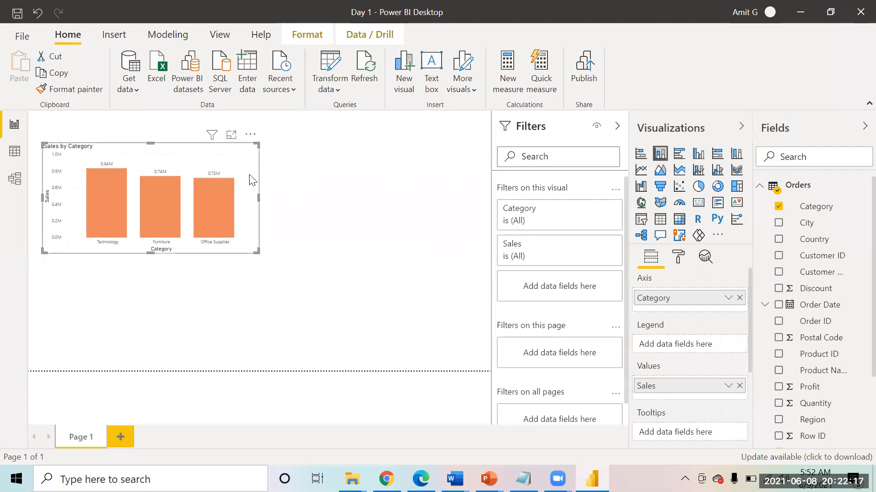
{"action": "left_click_drag", "start_coordinate": [256, 249], "coordinate": [256, 246]}
{"action": "left_click", "coordinate": [300, 235]}
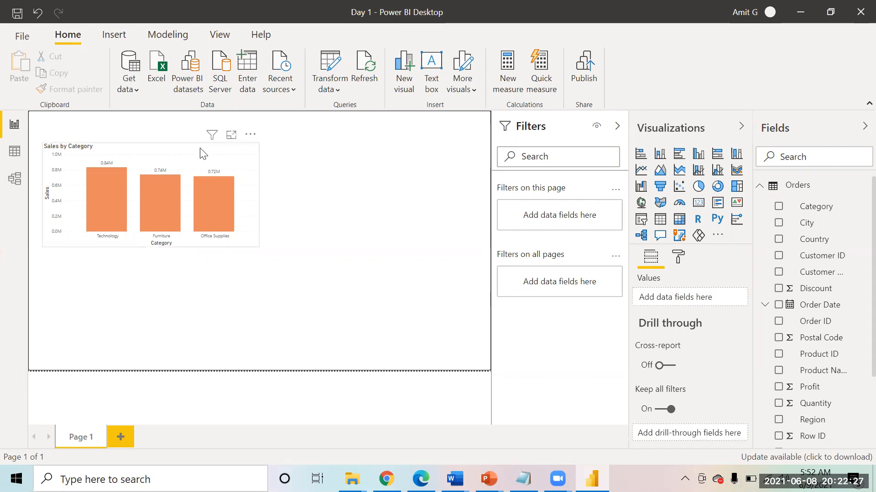
{"action": "left_click", "coordinate": [331, 221]}
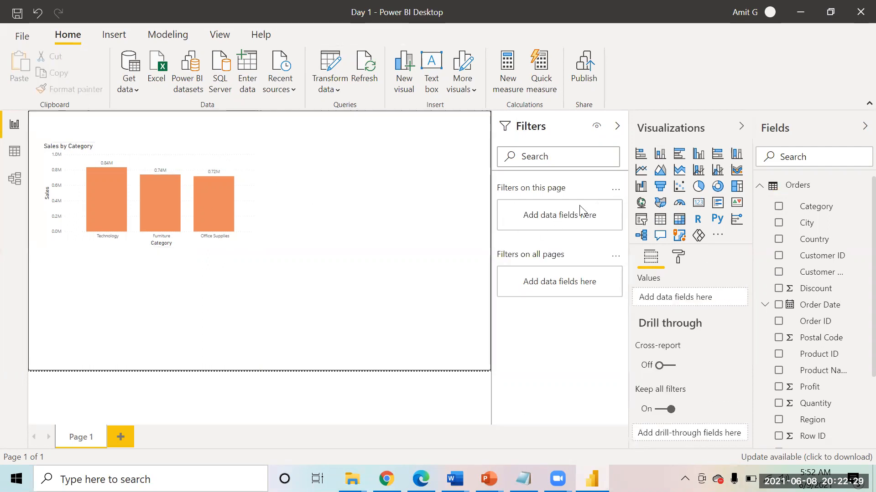
Insert an empty stacked column chart below the Sales by Category chart
{"action": "left_click", "coordinate": [678, 157]}
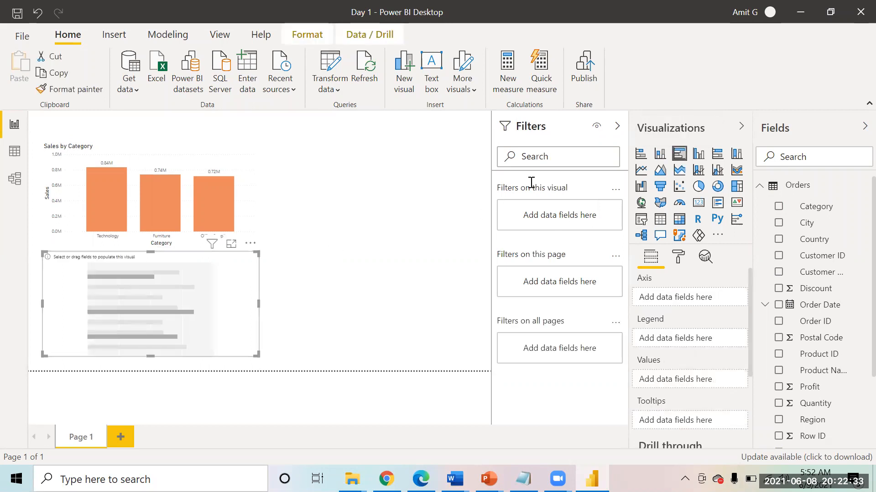
{"action": "left_click", "coordinate": [660, 155]}
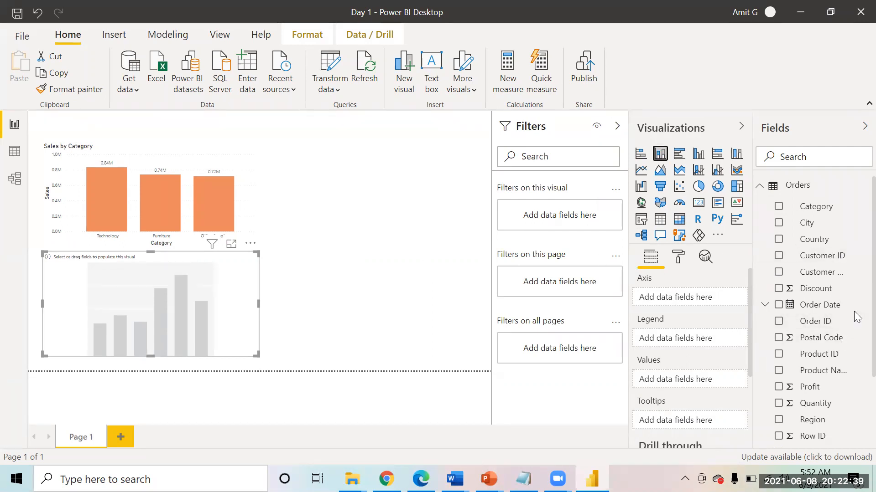
{"action": "scroll", "coordinate": [855, 355], "scroll_direction": "down", "scroll_amount": 3}
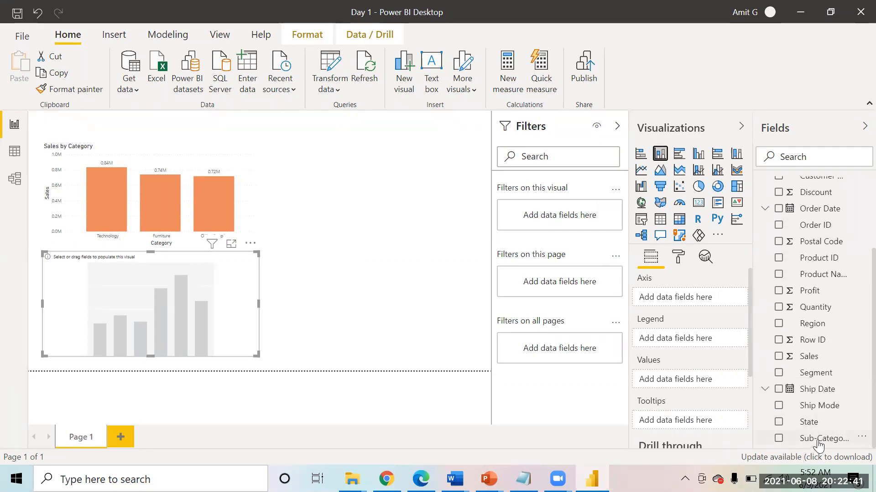
{"action": "left_click_drag", "start_coordinate": [816, 440], "coordinate": [835, 429]}
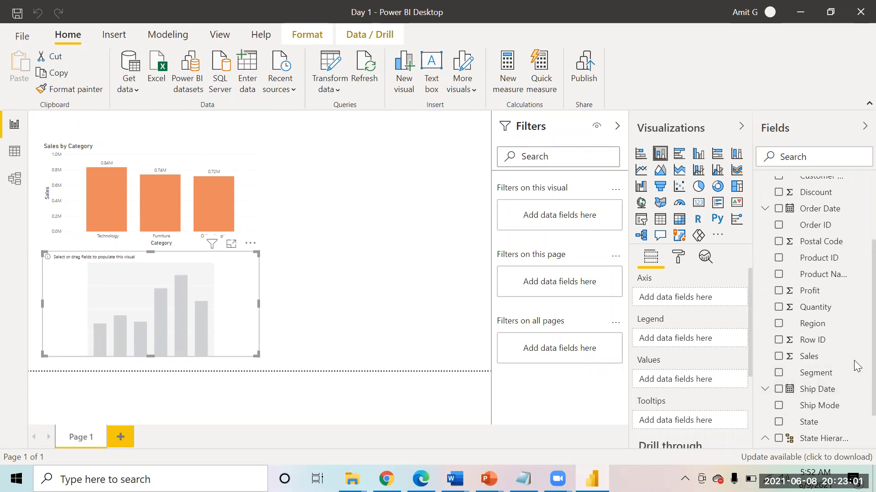
{"action": "scroll", "coordinate": [856, 402], "scroll_direction": "down", "scroll_amount": 1}
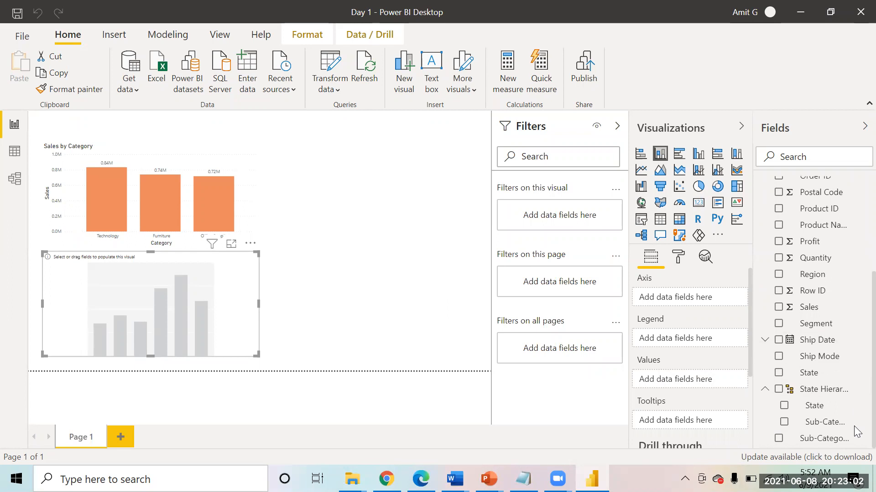
{"action": "right_click", "coordinate": [804, 393]}
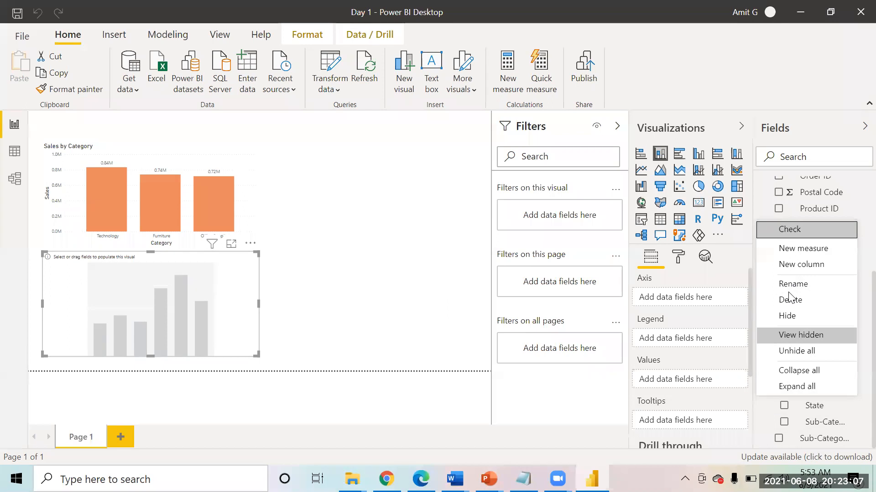
{"action": "left_click", "coordinate": [703, 197]}
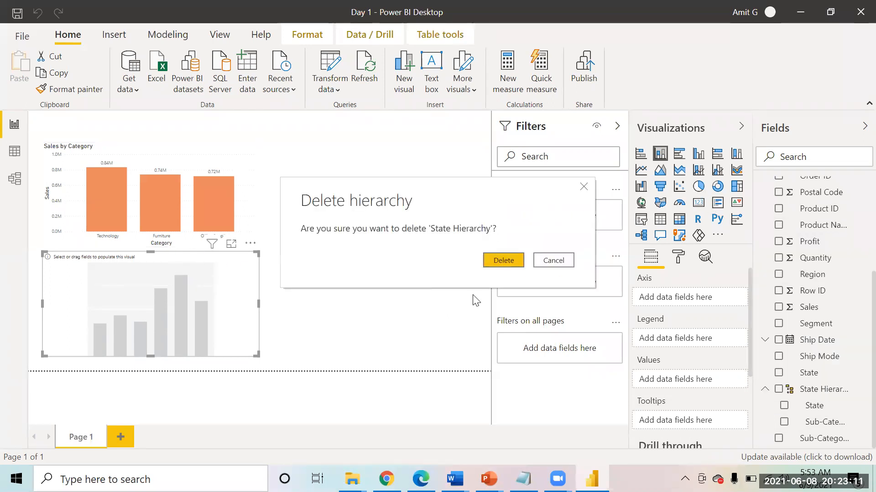
{"action": "left_click", "coordinate": [500, 263]}
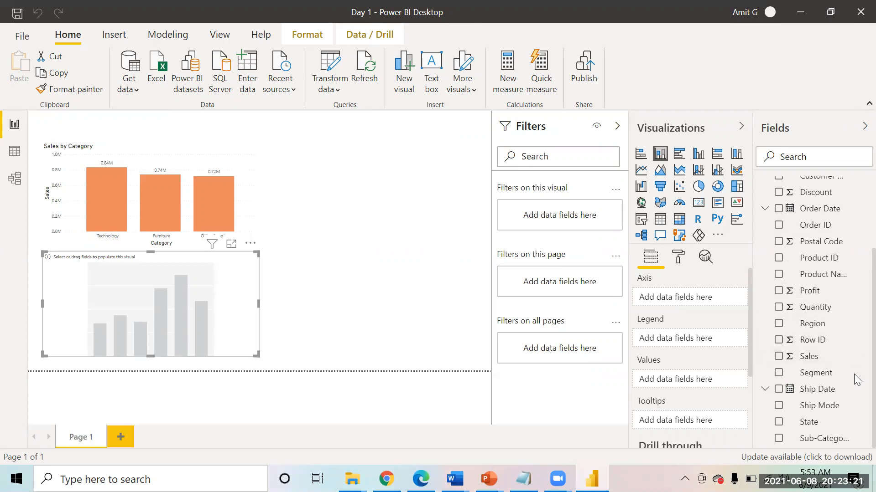
Populate the new column chart with Sub-Category on the axis and Sales as the values
{"action": "scroll", "coordinate": [857, 282], "scroll_direction": "up", "scroll_amount": 3}
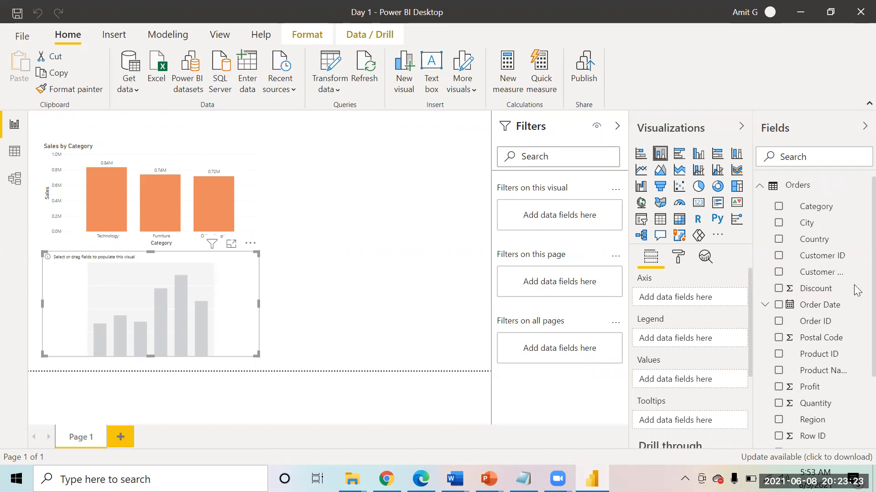
{"action": "scroll", "coordinate": [857, 292], "scroll_direction": "down", "scroll_amount": 3}
{"action": "left_click_drag", "start_coordinate": [812, 438], "coordinate": [683, 299]}
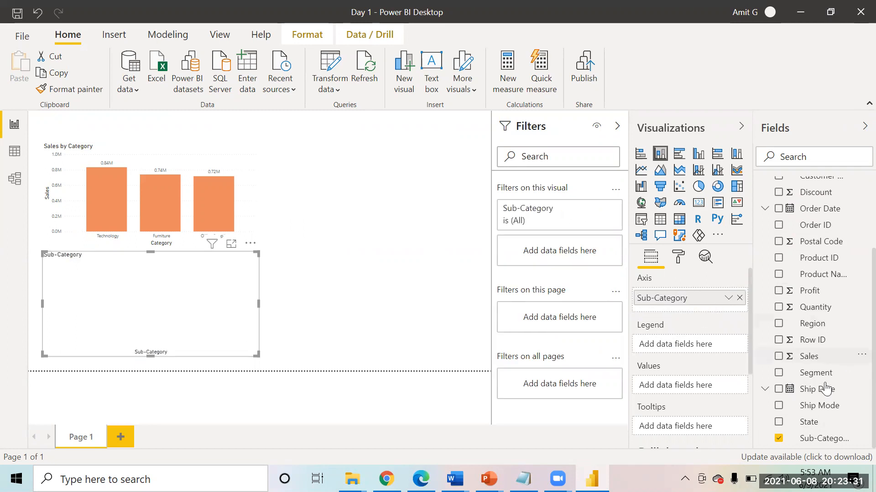
{"action": "left_click_drag", "start_coordinate": [803, 356], "coordinate": [688, 386]}
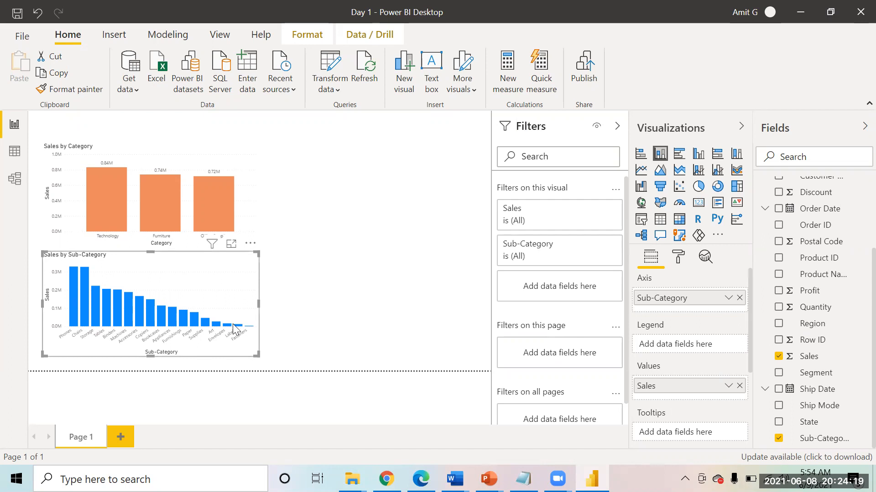
Try Average as the Sales aggregation in the sub-category chart and return it to Sum
{"action": "left_click", "coordinate": [727, 388]}
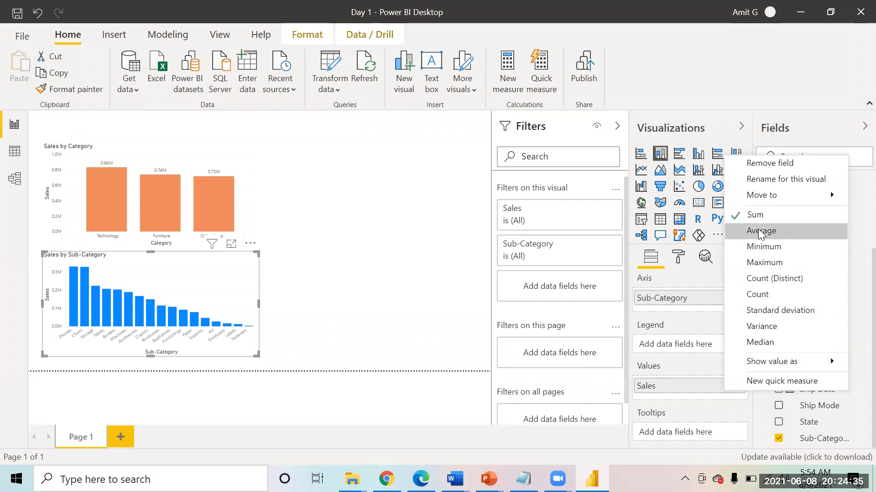
{"action": "key", "text": "Escape"}
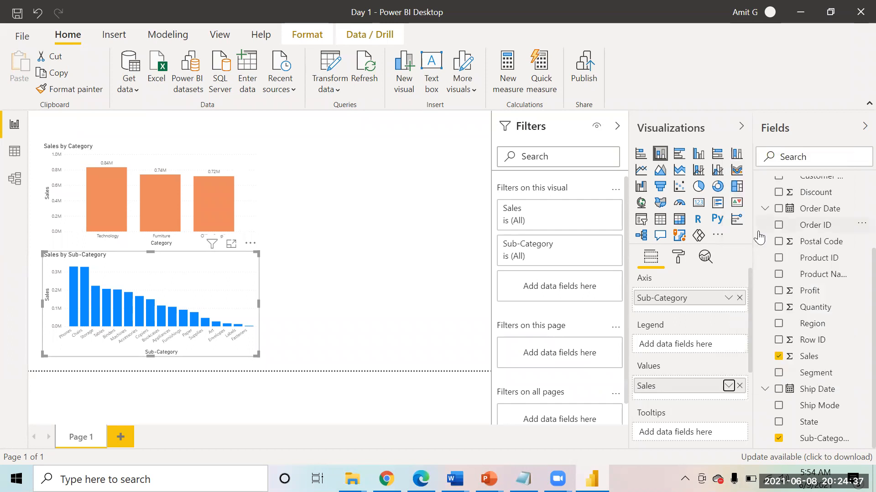
{"action": "left_click", "coordinate": [729, 387]}
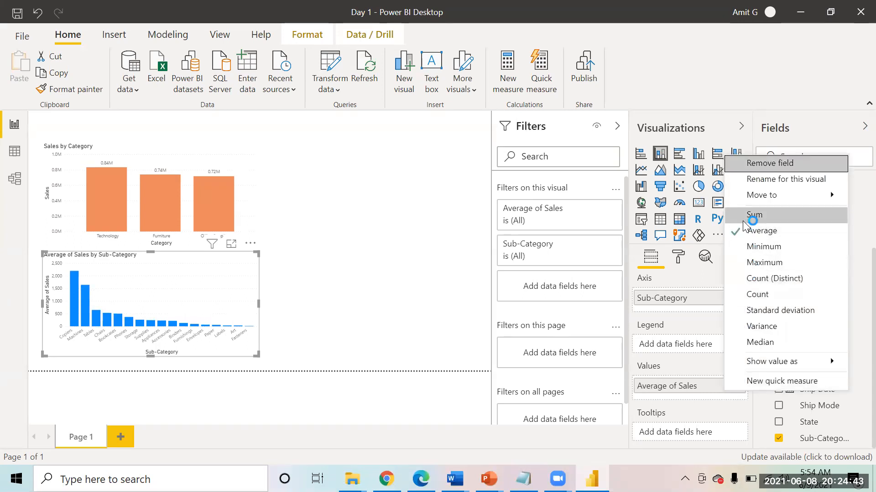
{"action": "left_click", "coordinate": [754, 214]}
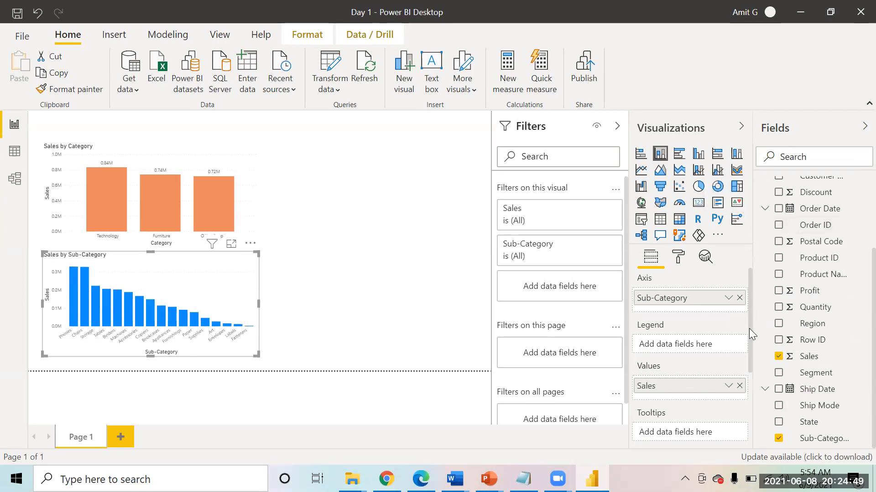
Add Category as the legend of the Sales by Sub-Category chart and widen the chart by about a quarter
{"action": "left_click_drag", "start_coordinate": [749, 329], "coordinate": [749, 343]}
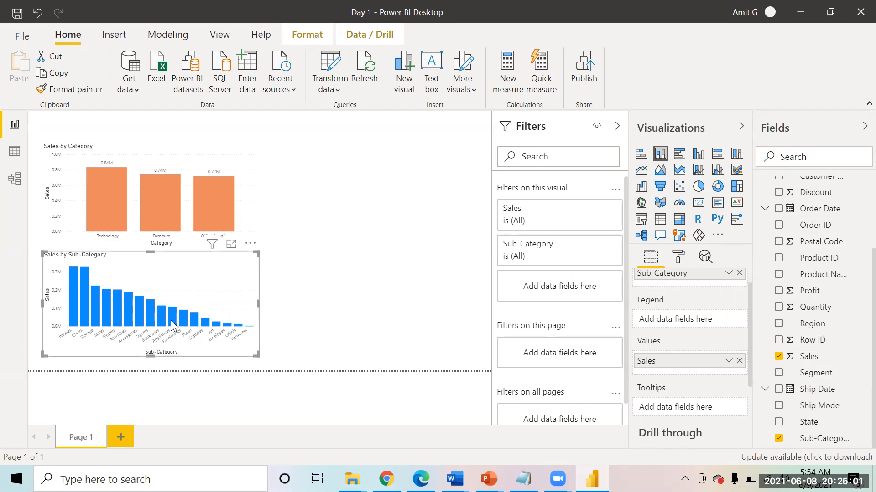
{"action": "mouse_move", "coordinate": [171, 321]}
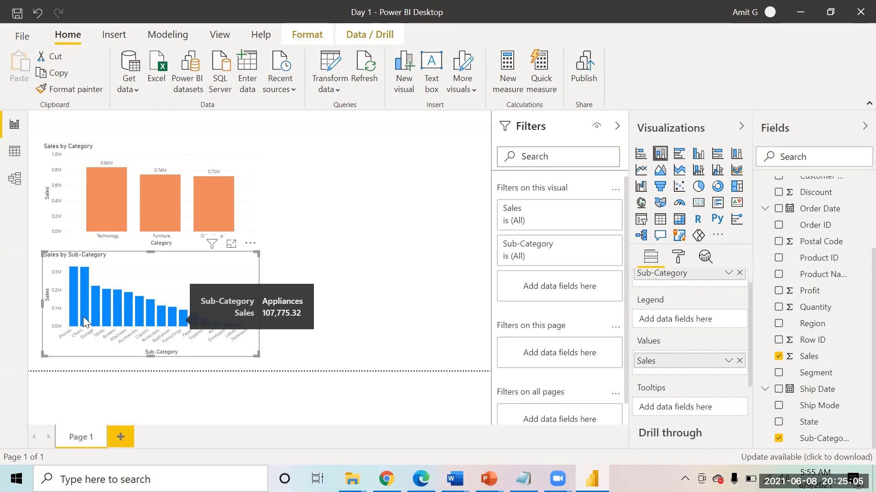
{"action": "mouse_move", "coordinate": [73, 321]}
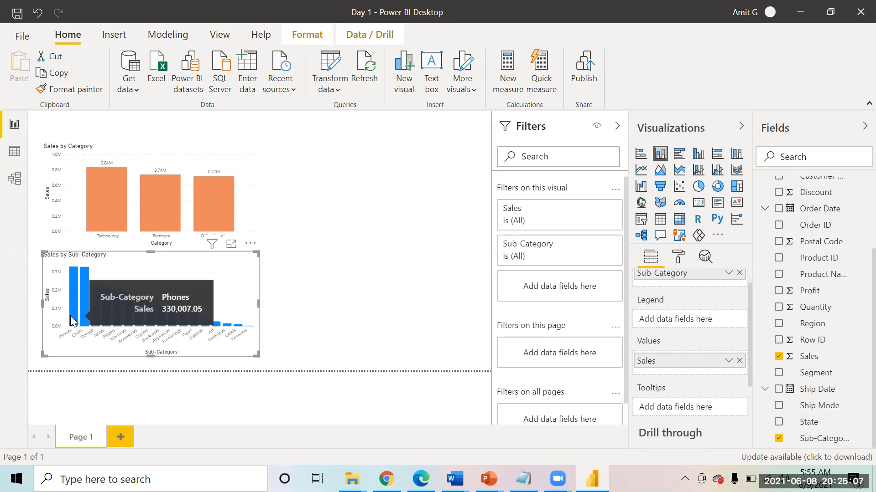
{"action": "mouse_move", "coordinate": [143, 325]}
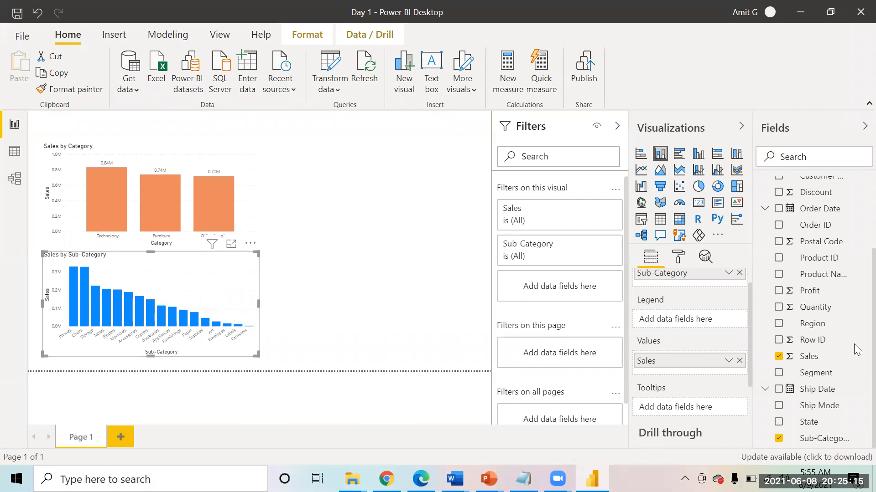
{"action": "scroll", "coordinate": [858, 351], "scroll_direction": "up", "scroll_amount": 3}
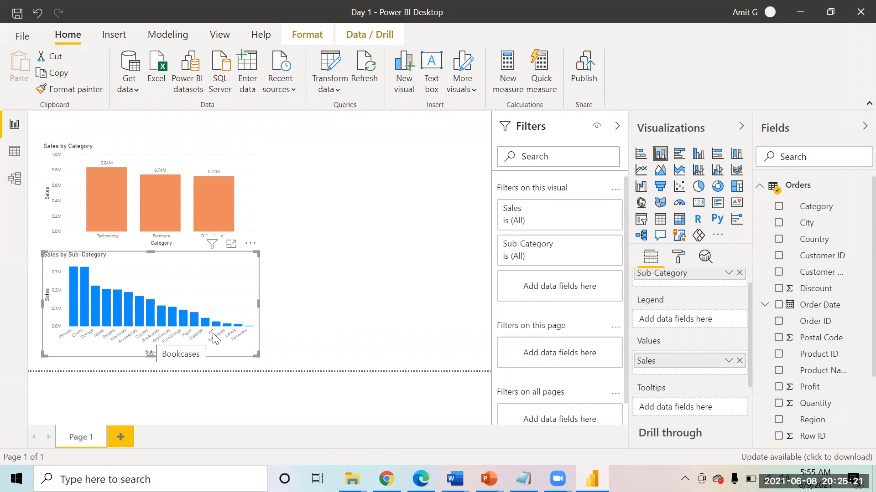
{"action": "left_click_drag", "start_coordinate": [817, 210], "coordinate": [693, 322]}
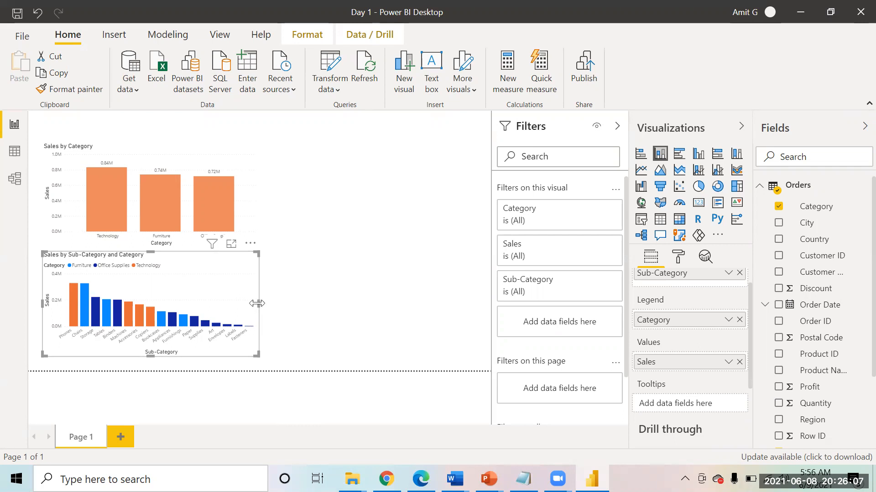
{"action": "left_click_drag", "start_coordinate": [261, 304], "coordinate": [317, 304]}
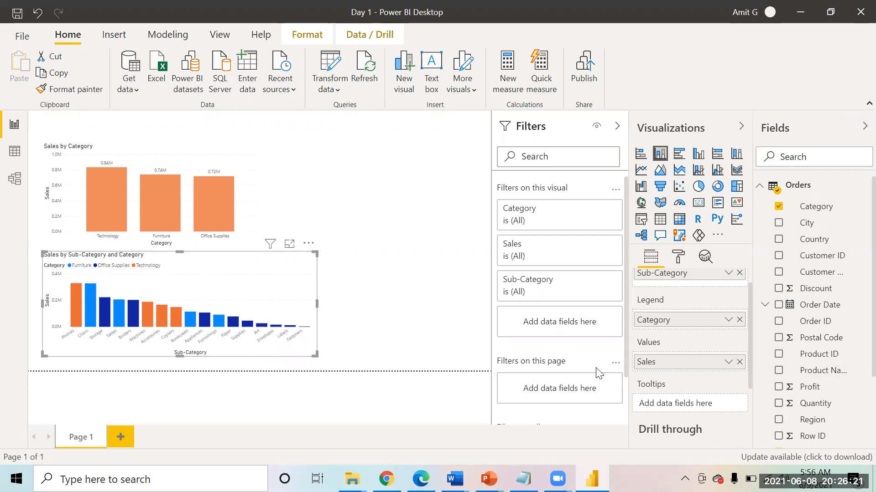
Add Profit to the tooltips of the sub-category chart and check the tooltips on its columns
{"action": "mouse_move", "coordinate": [171, 315]}
{"action": "left_click_drag", "start_coordinate": [775, 391], "coordinate": [697, 407]}
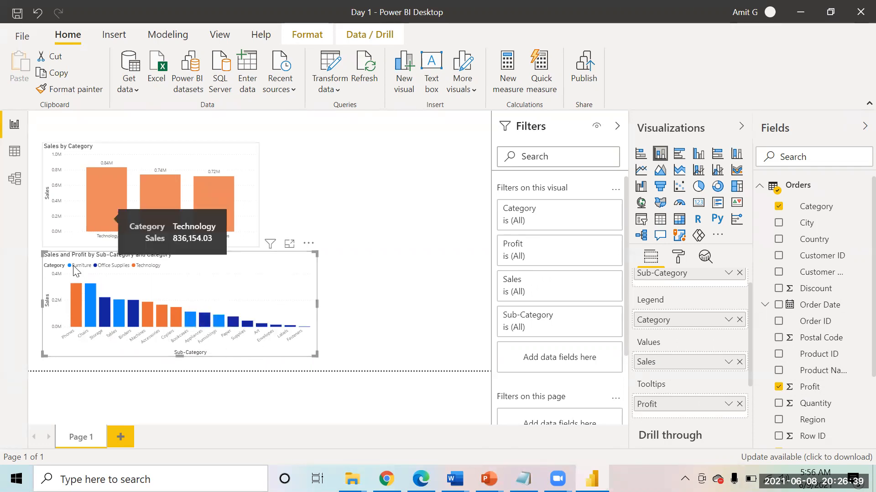
{"action": "mouse_move", "coordinate": [88, 295]}
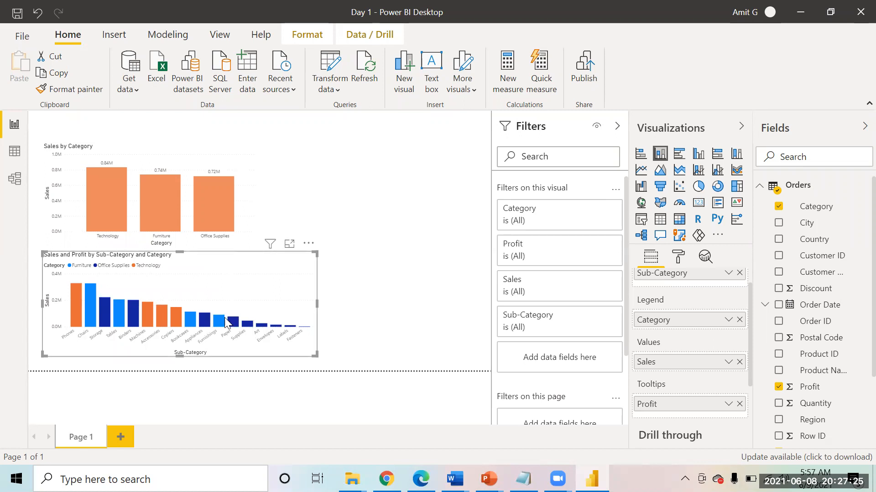
{"action": "mouse_move", "coordinate": [231, 324]}
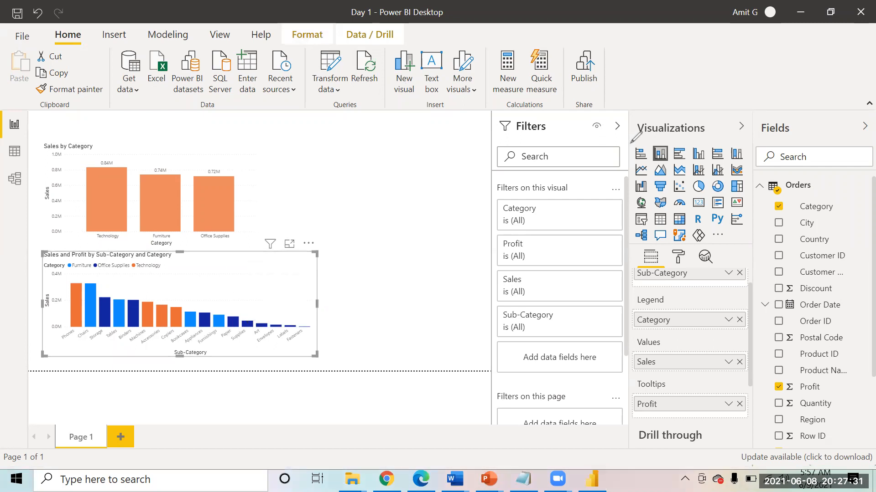
{"action": "mouse_move", "coordinate": [630, 144]}
{"action": "left_mouse_down"}
{"action": "mouse_move", "coordinate": [633, 166]}
{"action": "mouse_move", "coordinate": [755, 160]}
{"action": "mouse_move", "coordinate": [753, 136]}
{"action": "mouse_move", "coordinate": [619, 147]}
{"action": "left_mouse_up"}
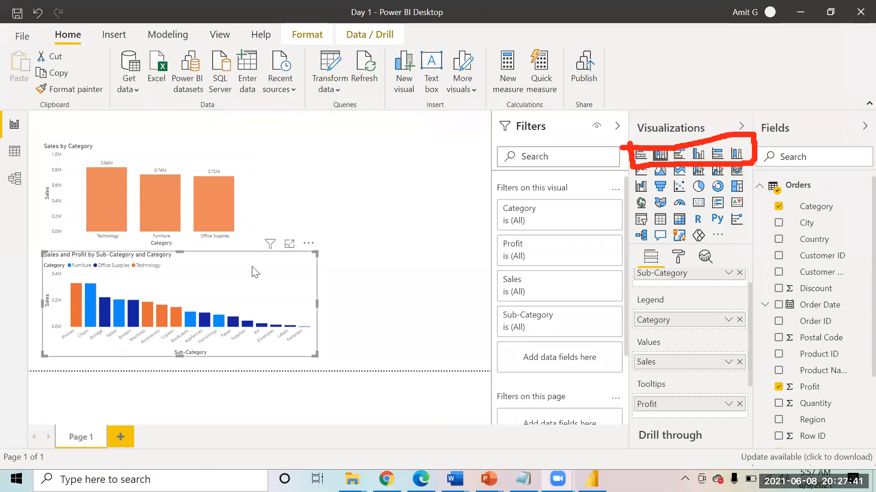
Set the X-axis label color of the sub-category chart to the gold theme color
{"action": "left_click", "coordinate": [677, 256]}
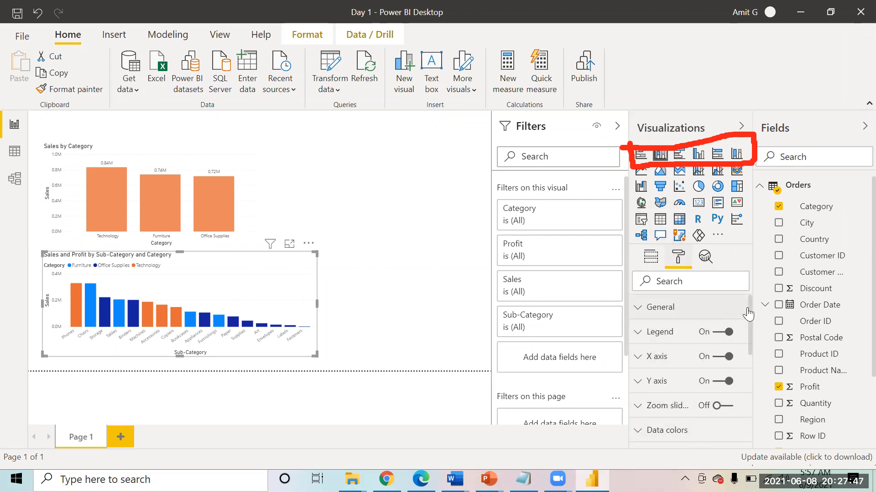
{"action": "left_click_drag", "start_coordinate": [750, 307], "coordinate": [752, 390]}
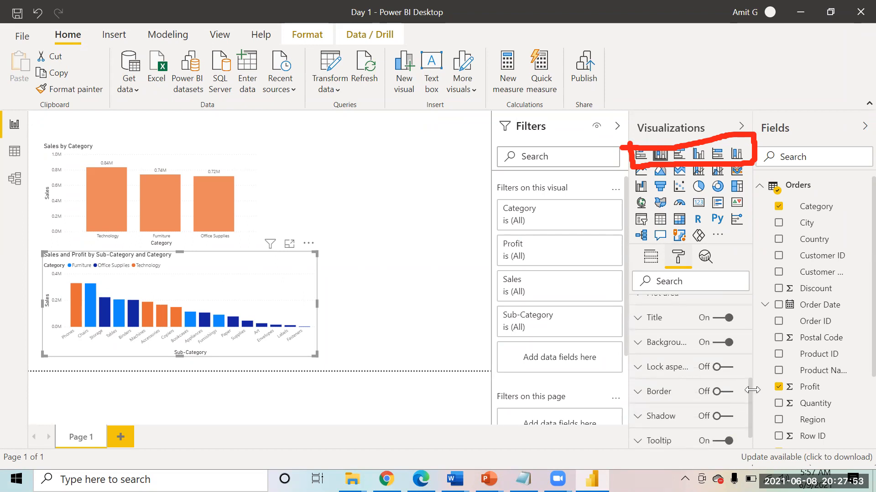
{"action": "left_click_drag", "start_coordinate": [753, 390], "coordinate": [752, 380]}
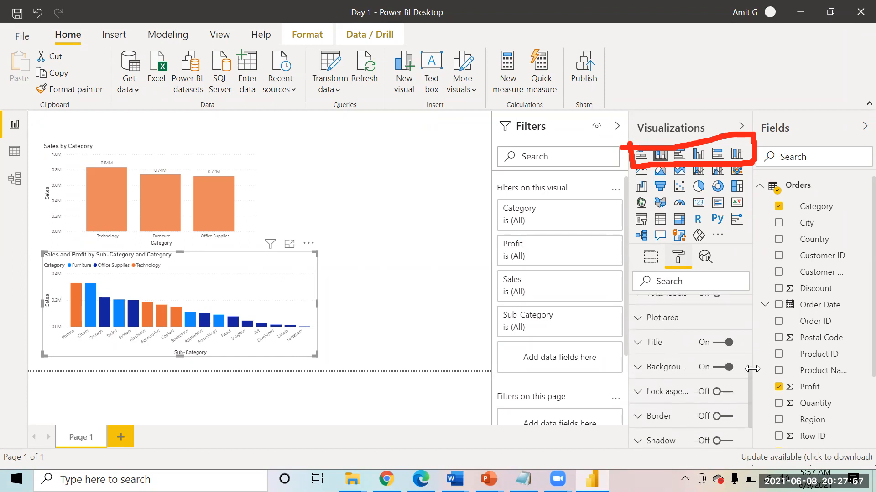
{"action": "scroll", "coordinate": [741, 329], "scroll_direction": "up", "scroll_amount": 5}
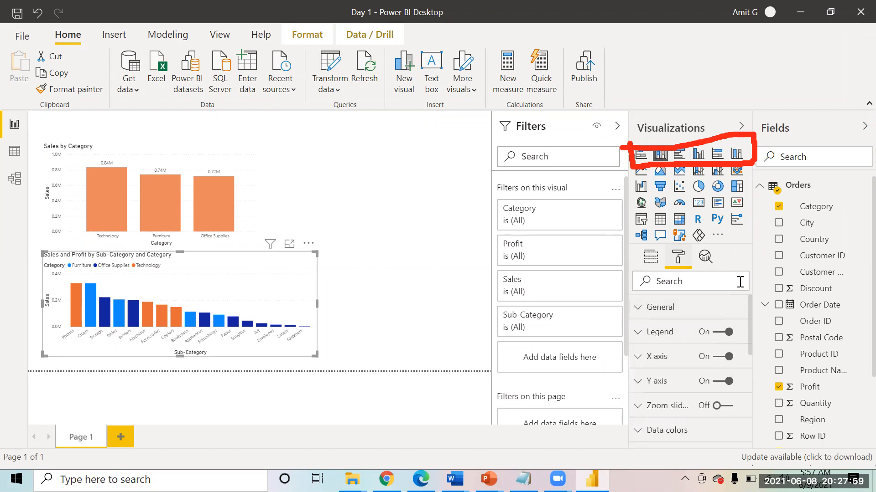
{"action": "left_click", "coordinate": [666, 359]}
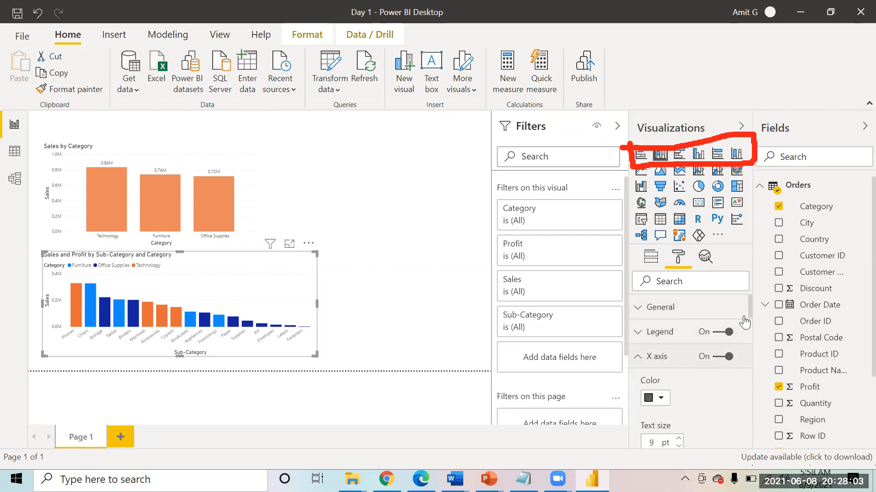
{"action": "left_click_drag", "start_coordinate": [750, 309], "coordinate": [751, 320]}
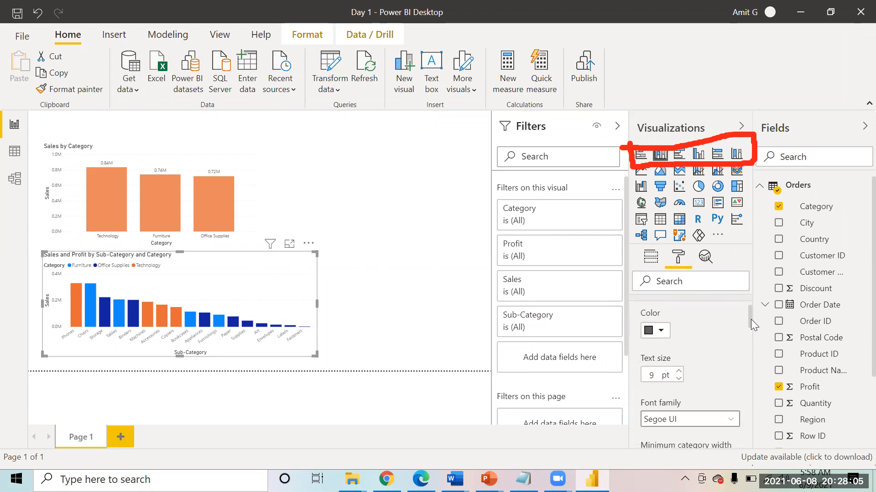
{"action": "left_click", "coordinate": [661, 333]}
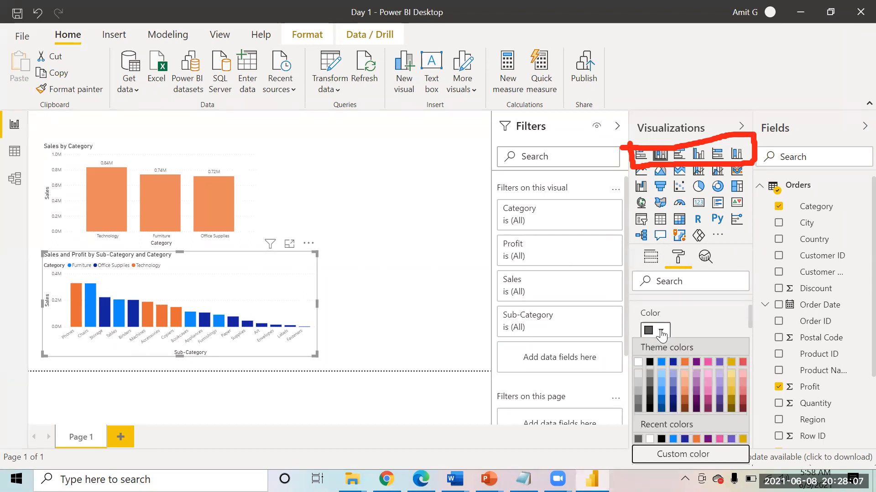
{"action": "left_click", "coordinate": [731, 363]}
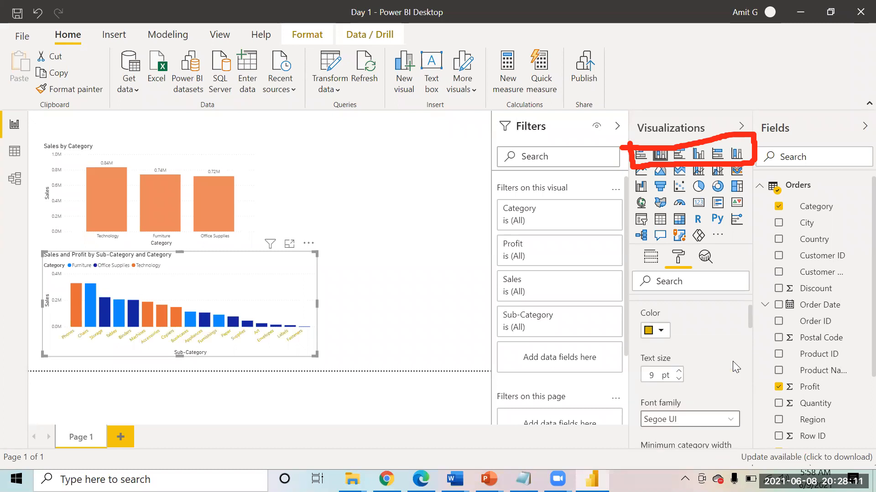
Set the sub-category chart's X-axis labels to 12 pt text in the Arial font
{"action": "left_click", "coordinate": [678, 372]}
{"action": "left_click", "coordinate": [678, 372]}
{"action": "left_click", "coordinate": [678, 372]}
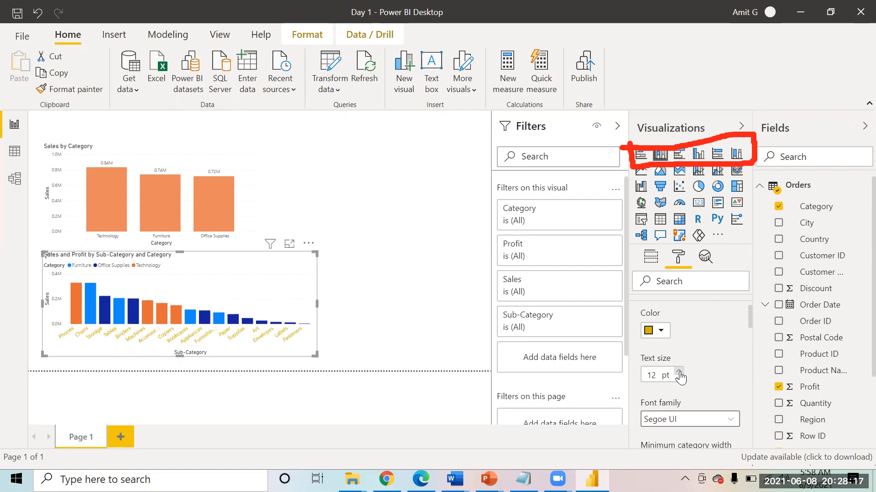
{"action": "left_click", "coordinate": [679, 373]}
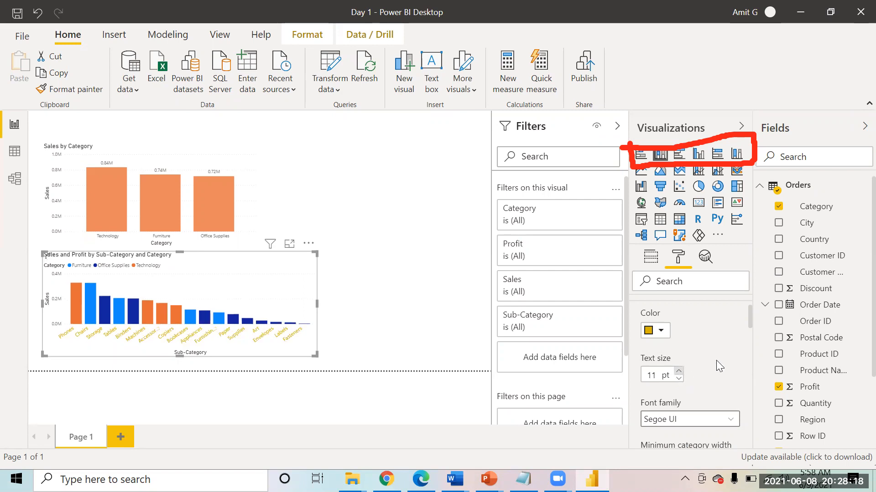
{"action": "left_click", "coordinate": [732, 422]}
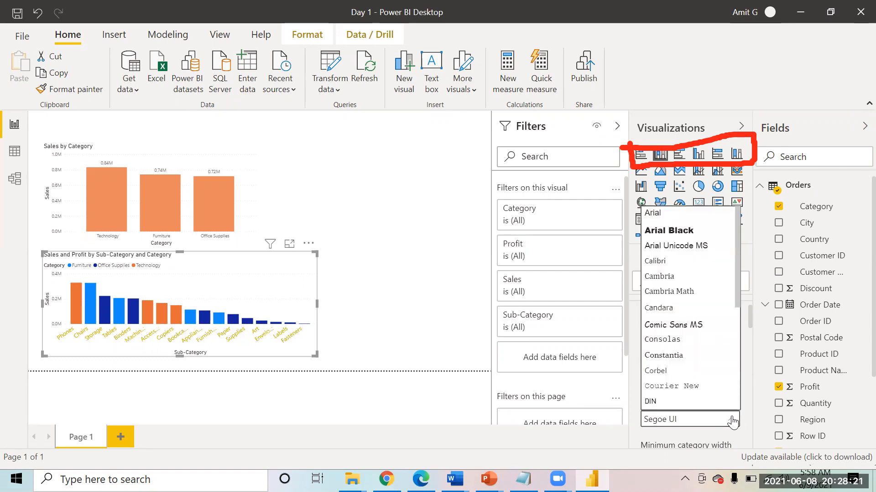
{"action": "left_click", "coordinate": [653, 214]}
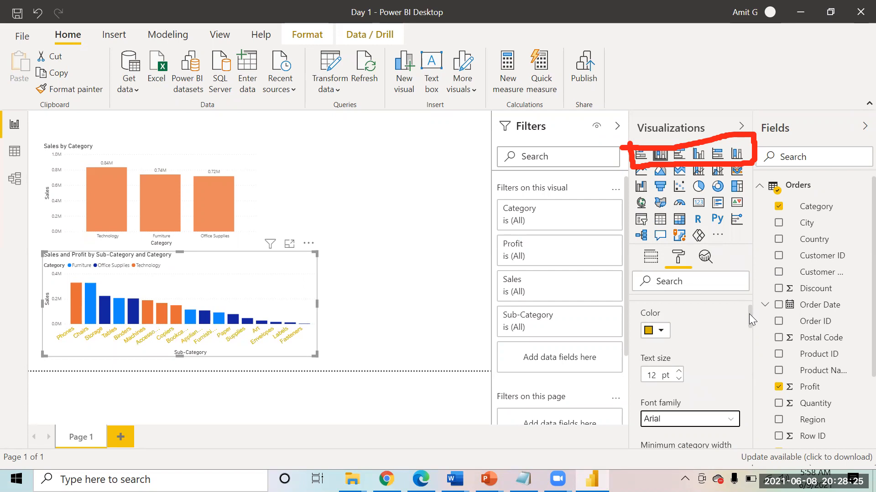
Try a minimum category width of 71 on the sub-category chart's X axis and bring it back down
{"action": "left_click_drag", "start_coordinate": [748, 313], "coordinate": [751, 327]}
{"action": "left_click_drag", "start_coordinate": [683, 379], "coordinate": [698, 378]}
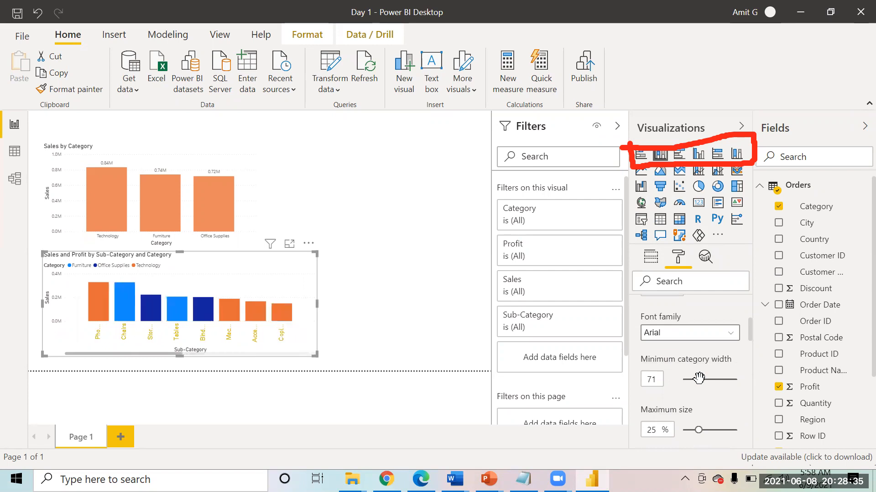
{"action": "left_click_drag", "start_coordinate": [699, 379], "coordinate": [682, 382]}
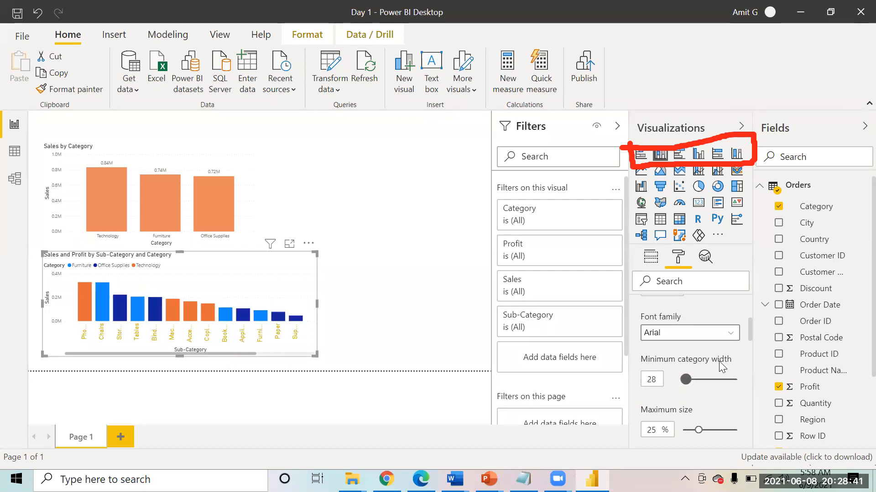
Turn the X-axis title of the sub-category chart off and back on
{"action": "left_click_drag", "start_coordinate": [749, 323], "coordinate": [750, 369]}
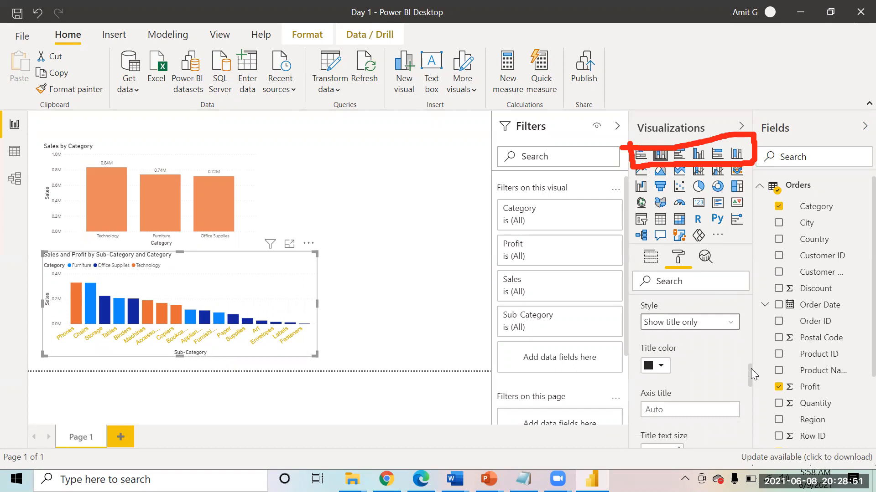
{"action": "left_click_drag", "start_coordinate": [752, 372], "coordinate": [752, 388]}
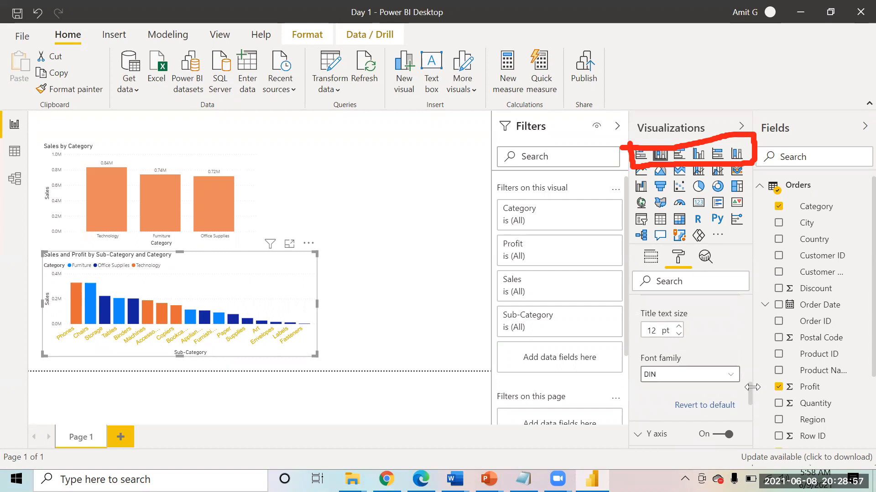
{"action": "left_click_drag", "start_coordinate": [748, 393], "coordinate": [754, 369]}
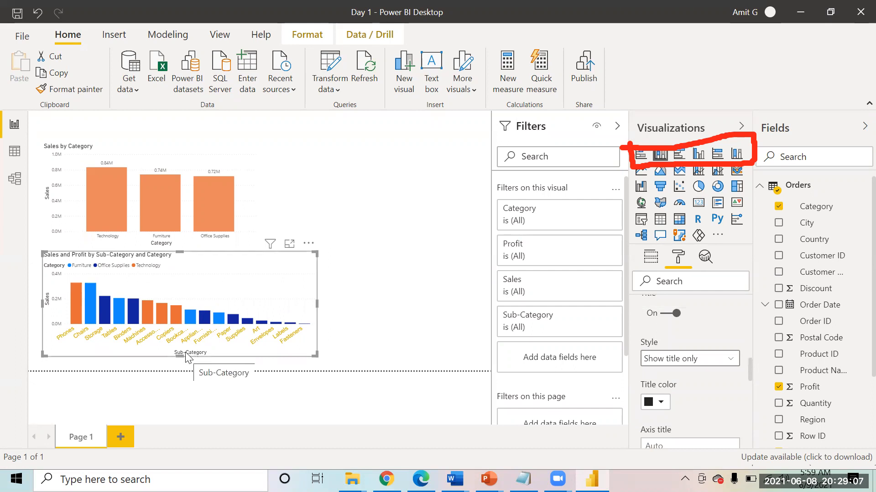
{"action": "left_click", "coordinate": [672, 315]}
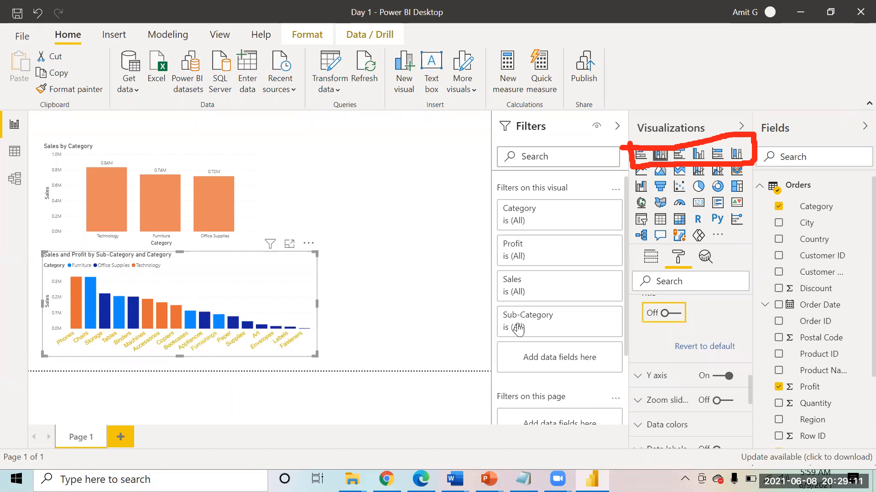
{"action": "left_click", "coordinate": [677, 315]}
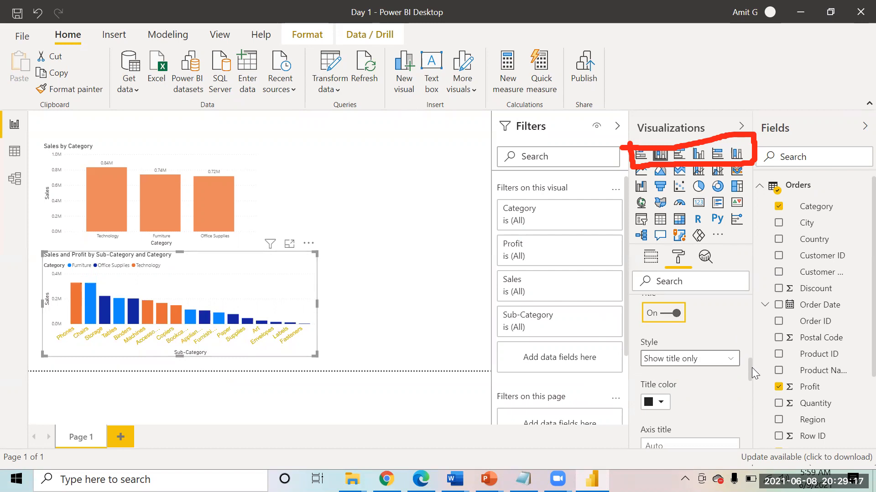
Set the Y-axis display units of the sub-category chart to Thousands
{"action": "scroll", "coordinate": [752, 373], "scroll_direction": "down", "scroll_amount": 3}
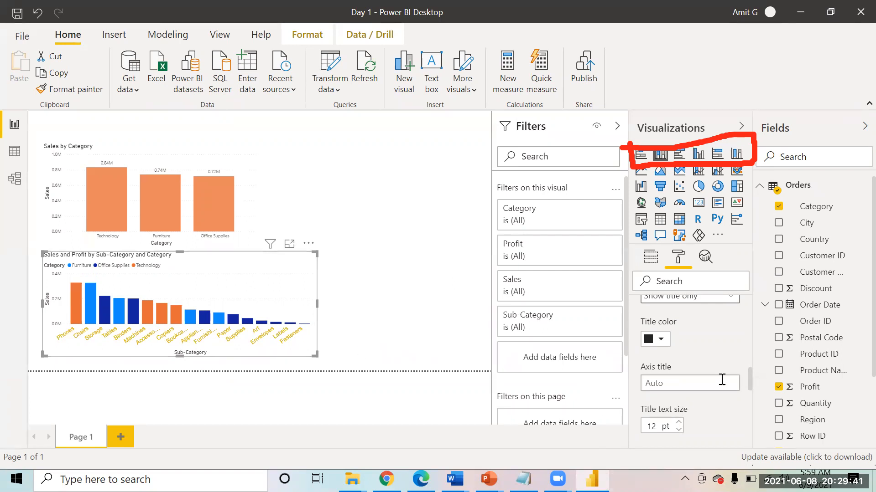
{"action": "left_click_drag", "start_coordinate": [749, 376], "coordinate": [746, 413]}
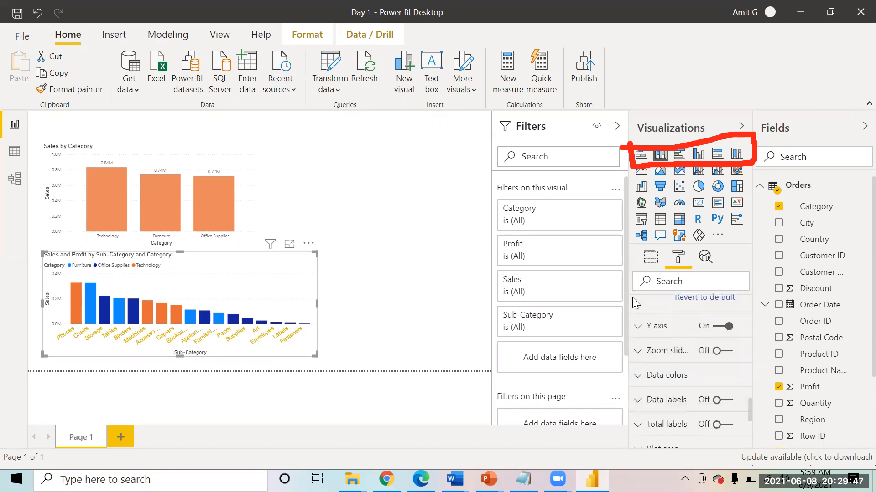
{"action": "left_click", "coordinate": [666, 334]}
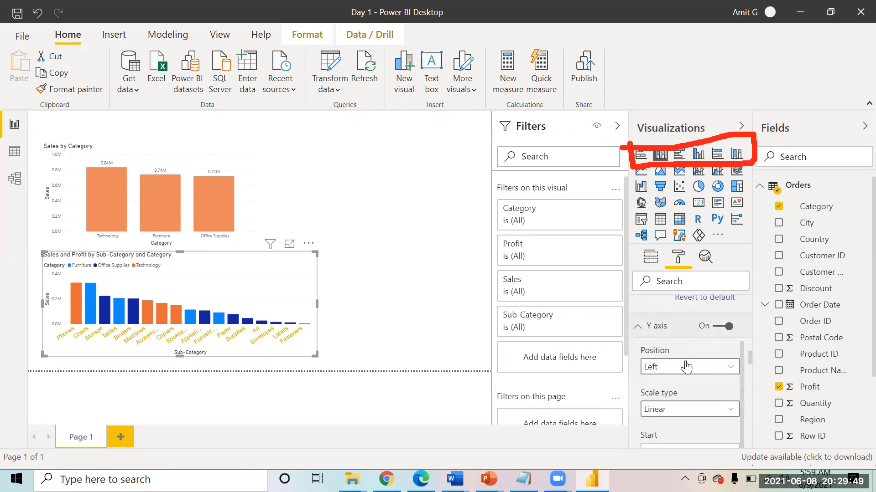
{"action": "left_click_drag", "start_coordinate": [752, 356], "coordinate": [749, 376]}
{"action": "left_click", "coordinate": [721, 413]}
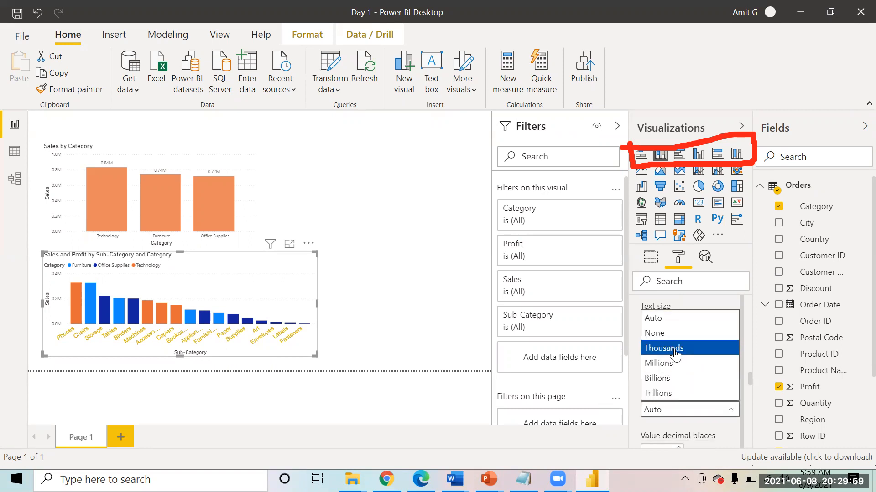
{"action": "left_click", "coordinate": [674, 350]}
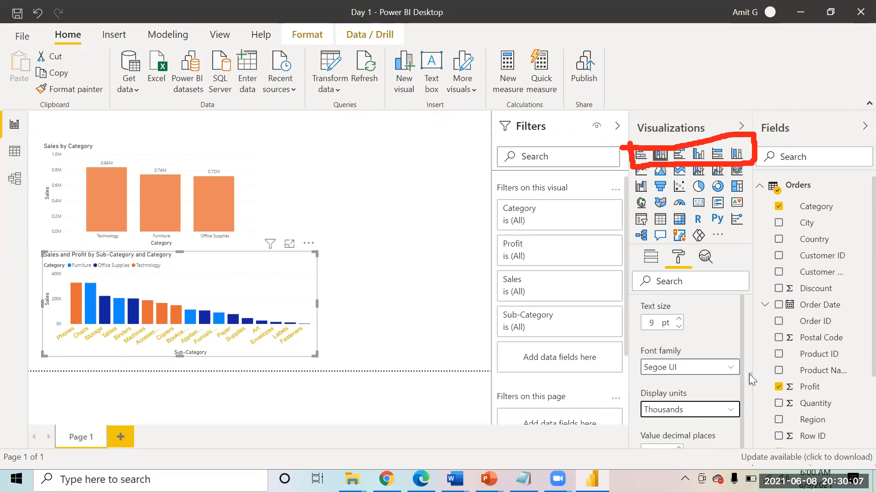
Open the data color settings of the sub-category chart
{"action": "left_click_drag", "start_coordinate": [749, 374], "coordinate": [753, 424]}
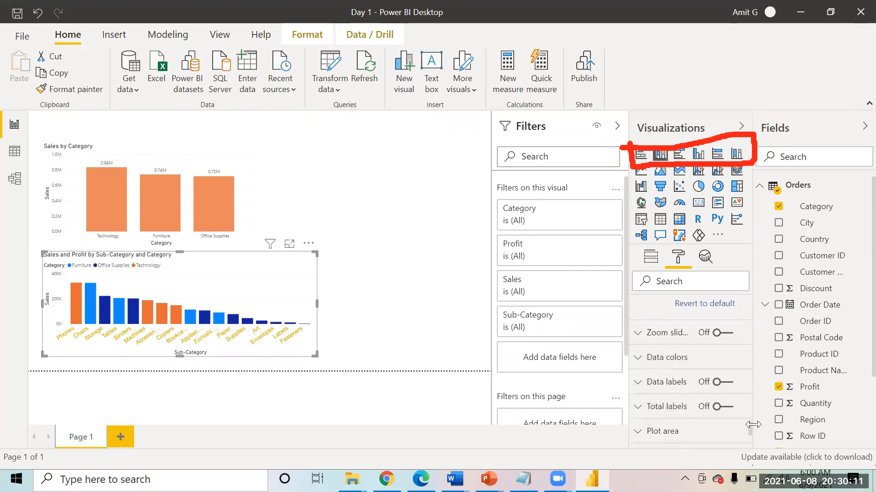
{"action": "left_click", "coordinate": [659, 358]}
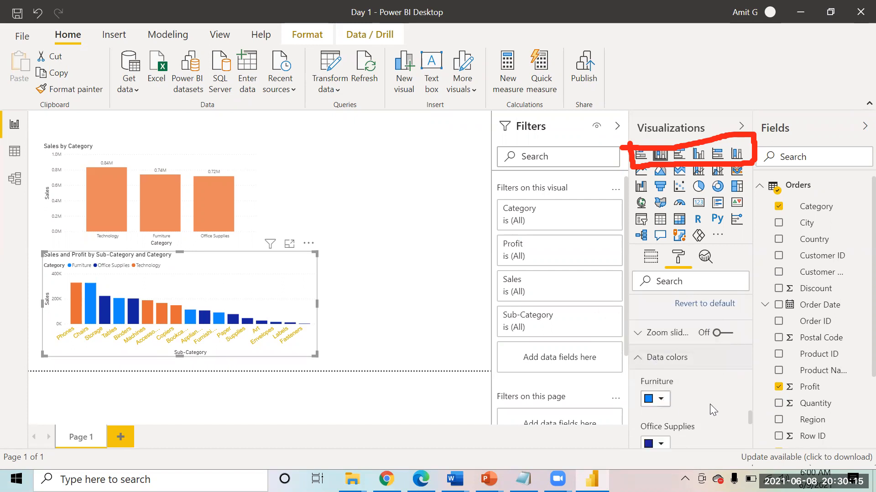
{"action": "left_click_drag", "start_coordinate": [750, 416], "coordinate": [750, 418]}
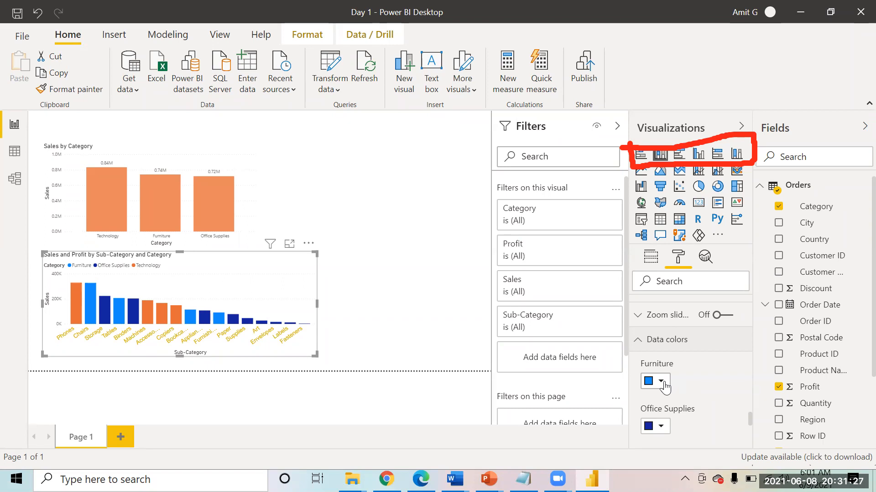
{"action": "left_click", "coordinate": [758, 4]}
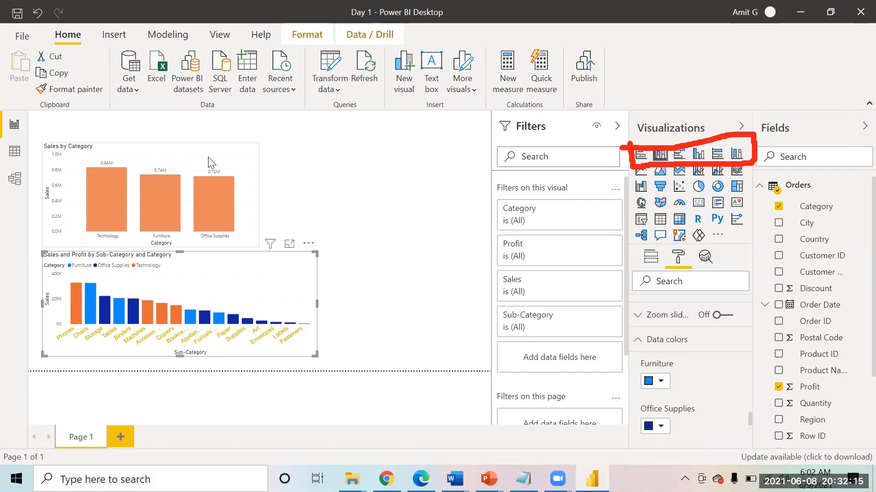
Shrink the Sales by Category chart by about a tenth from its lower-right corner
{"action": "left_click", "coordinate": [251, 244]}
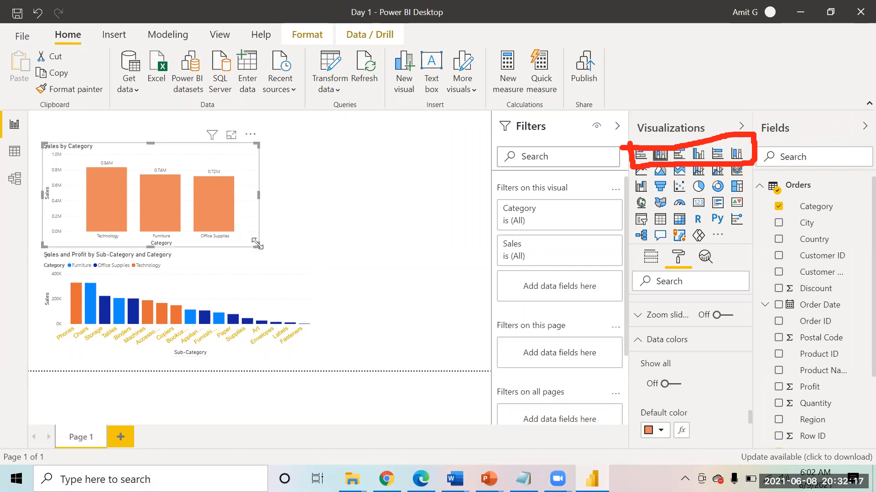
{"action": "left_click_drag", "start_coordinate": [256, 244], "coordinate": [238, 230]}
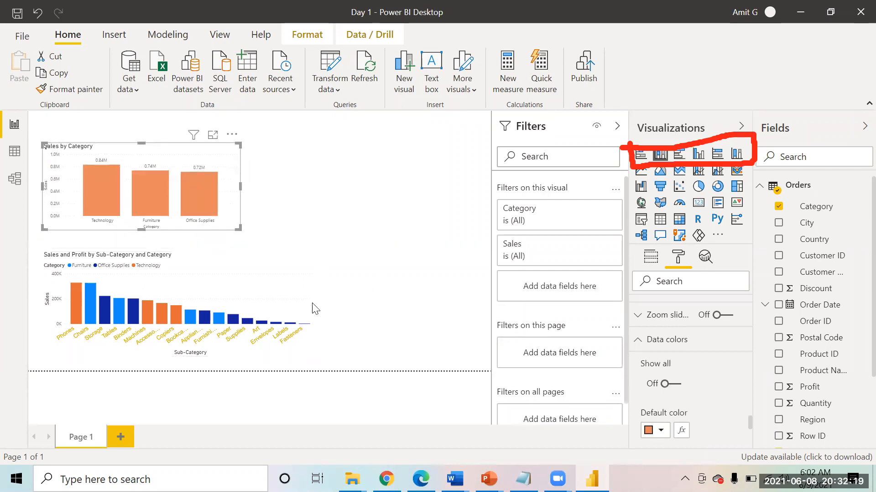
Change the Furniture data color in the sub-category chart to a lighter shade of blue
{"action": "left_click", "coordinate": [250, 265]}
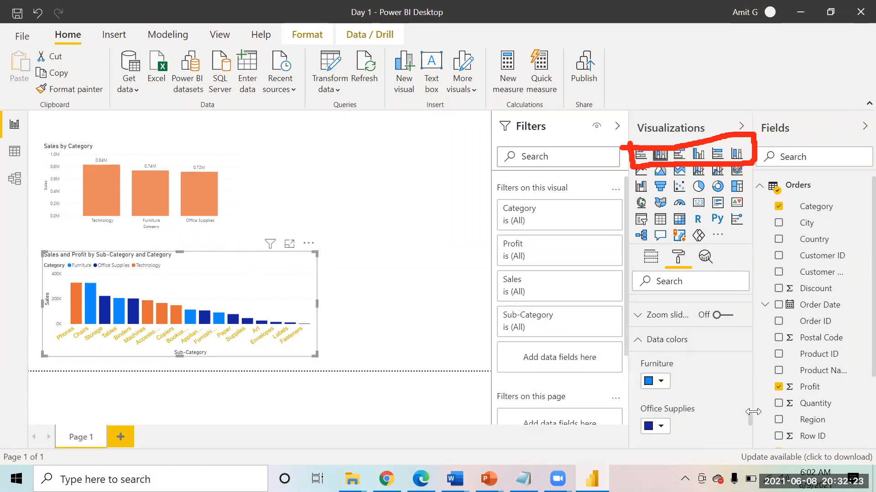
{"action": "left_click", "coordinate": [658, 385]}
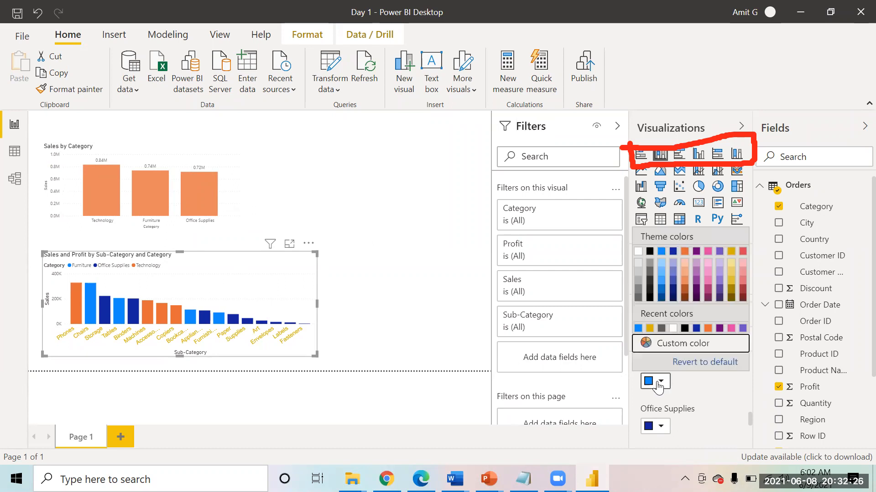
{"action": "left_click", "coordinate": [659, 286]}
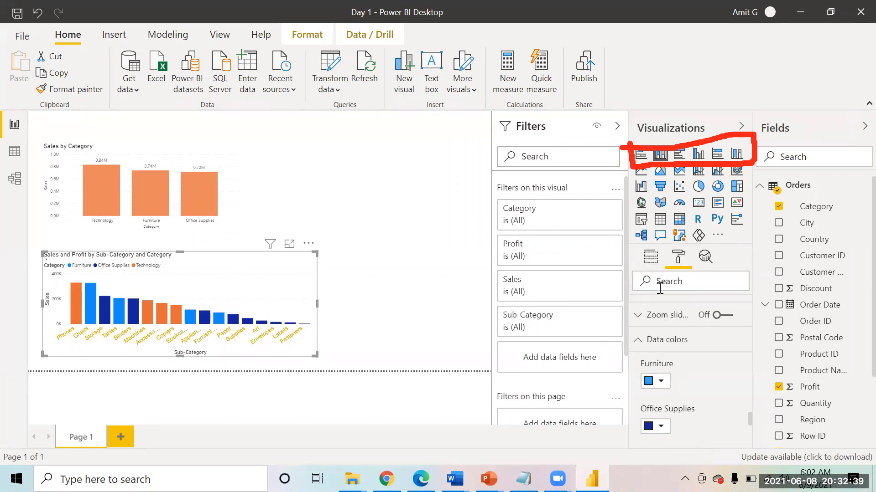
Change the Office Supplies data color to a lighter dark blue and the Technology data color to a lighter orange
{"action": "left_click", "coordinate": [658, 432]}
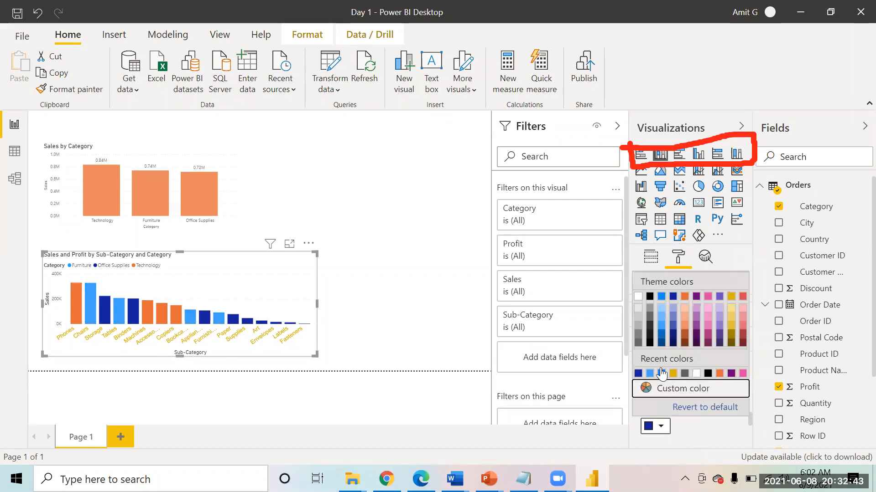
{"action": "left_click", "coordinate": [675, 329]}
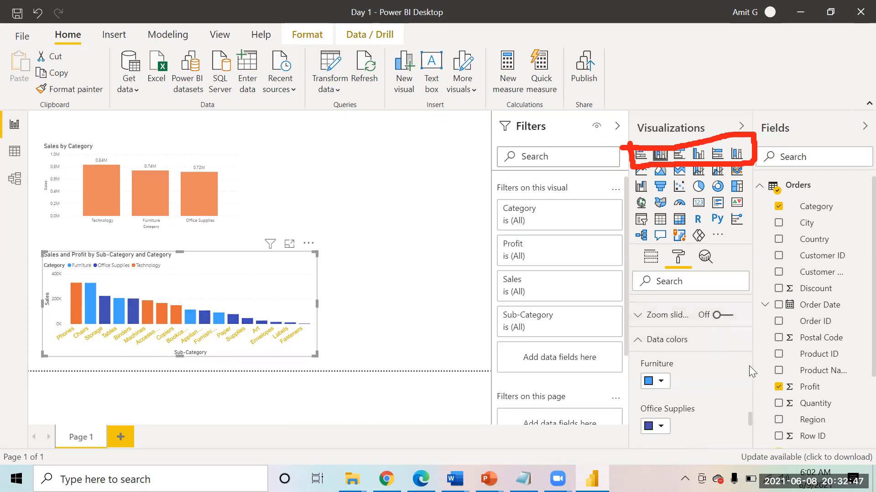
{"action": "mouse_move", "coordinate": [752, 416]}
{"action": "left_mouse_down"}
{"action": "mouse_move", "coordinate": [752, 429]}
{"action": "mouse_move", "coordinate": [751, 422]}
{"action": "left_mouse_up"}
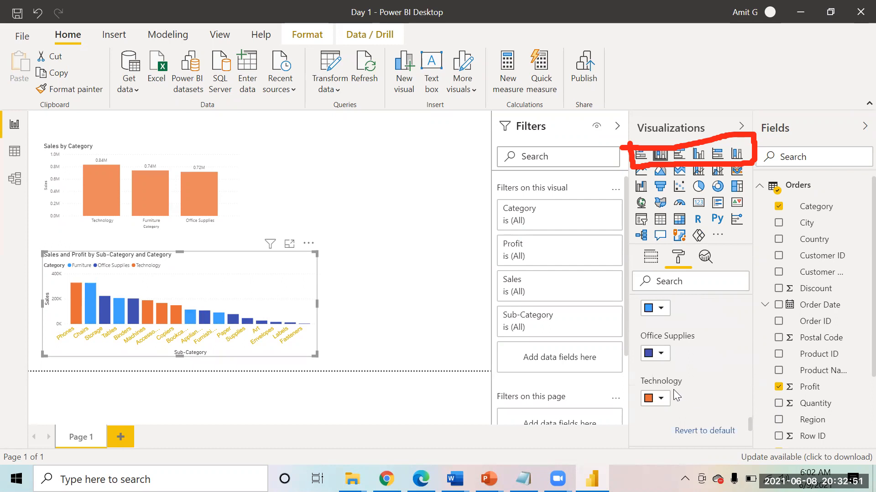
{"action": "left_click", "coordinate": [661, 399]}
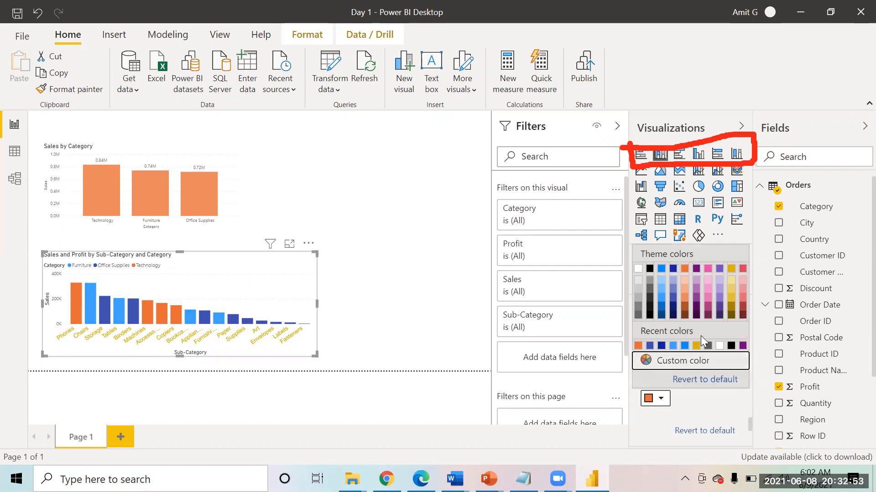
{"action": "left_click", "coordinate": [683, 300]}
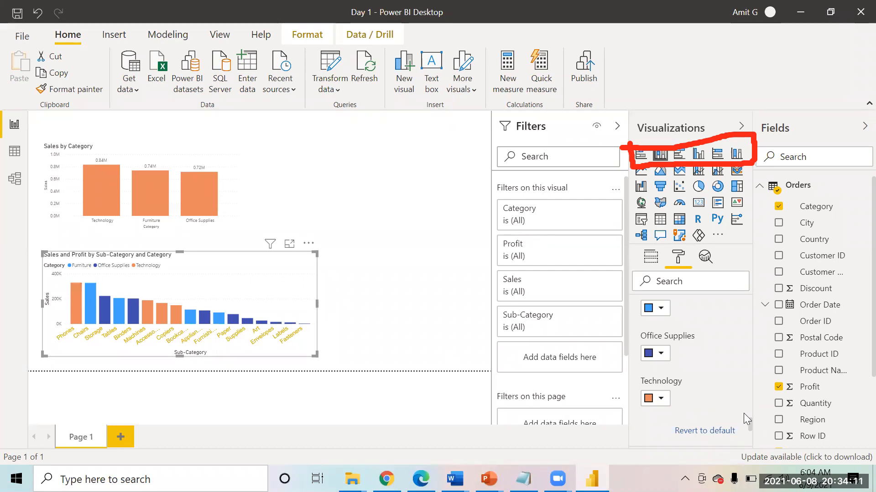
Turn on data labels for the sub-category chart
{"action": "scroll", "coordinate": [751, 426], "scroll_direction": "down", "scroll_amount": 3}
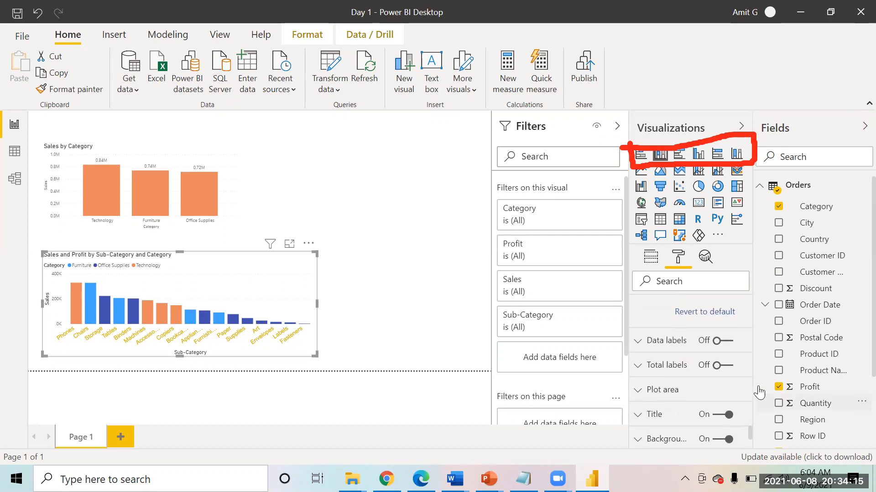
{"action": "left_click", "coordinate": [724, 342]}
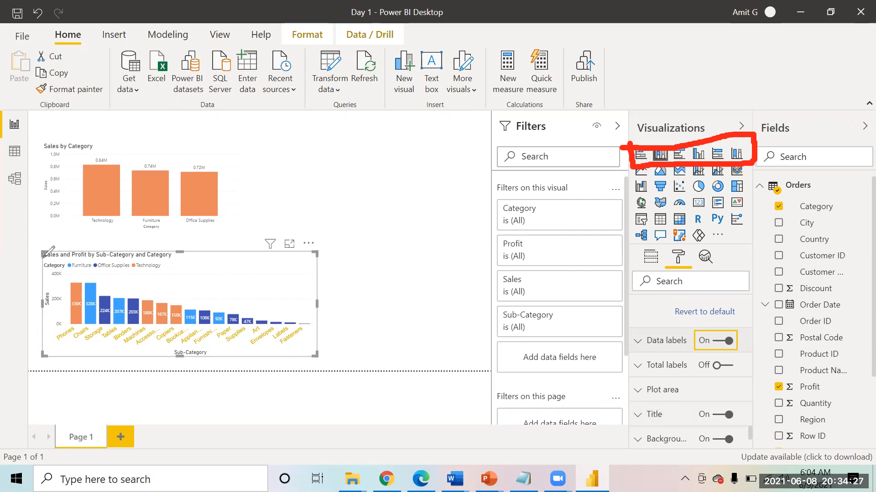
{"action": "left_click_drag", "start_coordinate": [42, 259], "coordinate": [184, 270]}
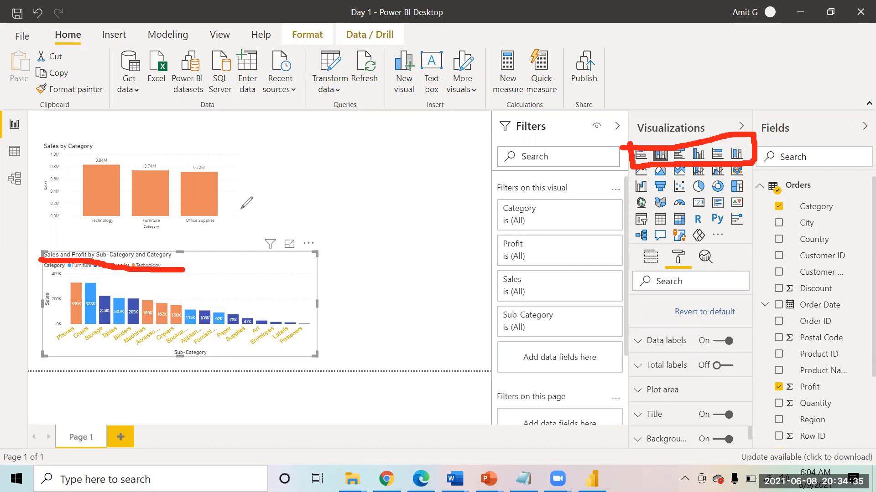
{"action": "mouse_move", "coordinate": [243, 209]}
{"action": "left_mouse_down"}
{"action": "mouse_move", "coordinate": [219, 238]}
{"action": "mouse_move", "coordinate": [234, 239]}
{"action": "left_mouse_up"}
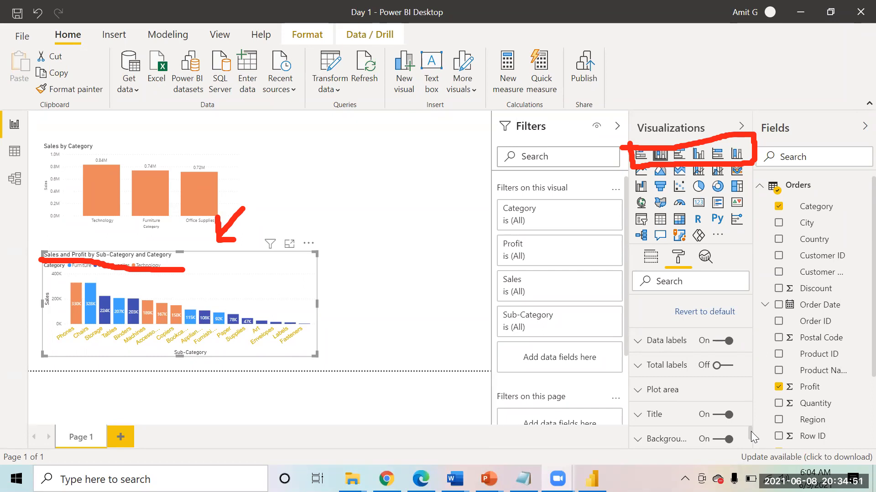
Change the title text of the sub-category chart to "Total Sales by Sub Category"
{"action": "left_click", "coordinate": [673, 416]}
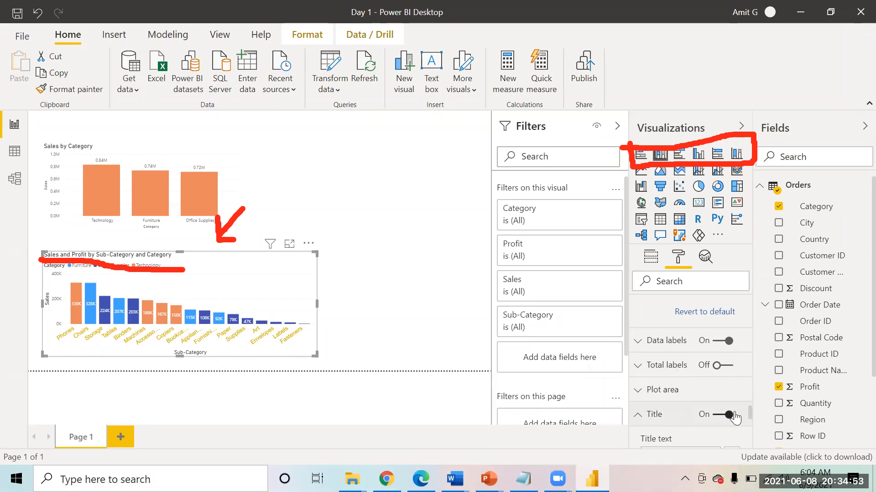
{"action": "scroll", "coordinate": [751, 410], "scroll_direction": "down", "scroll_amount": 4}
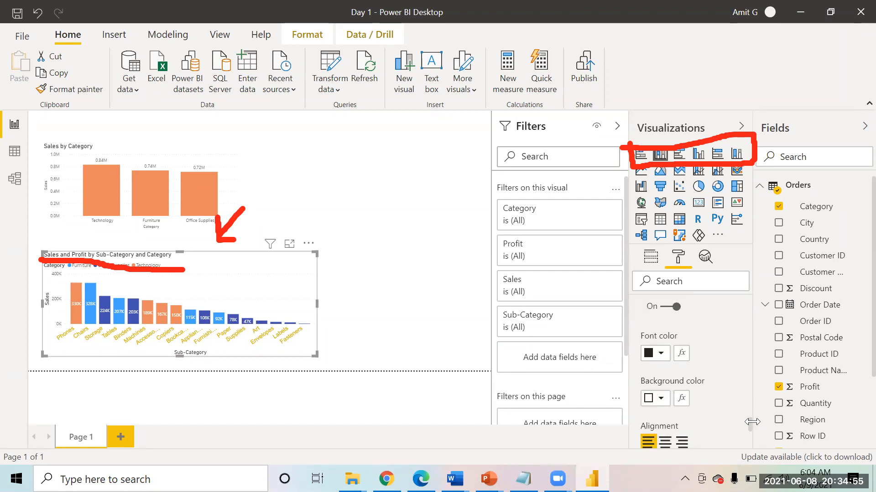
{"action": "scroll", "coordinate": [753, 416], "scroll_direction": "up", "scroll_amount": 1}
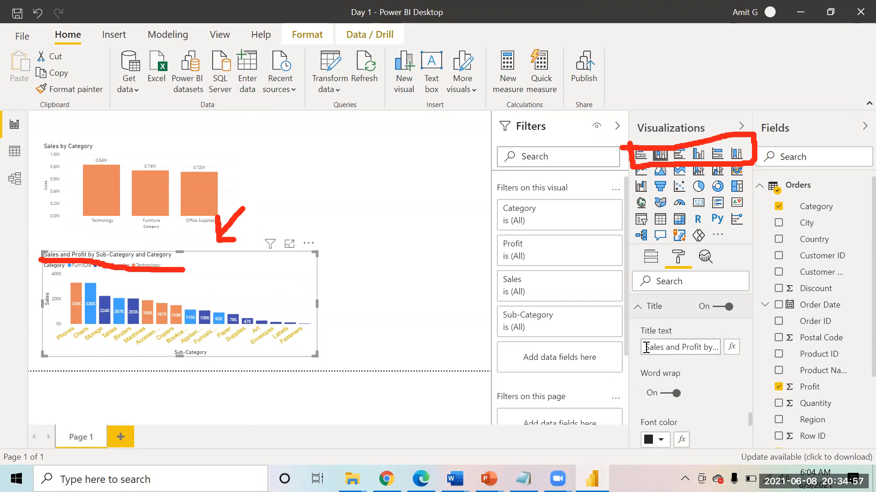
{"action": "left_click_drag", "start_coordinate": [647, 349], "coordinate": [757, 353]}
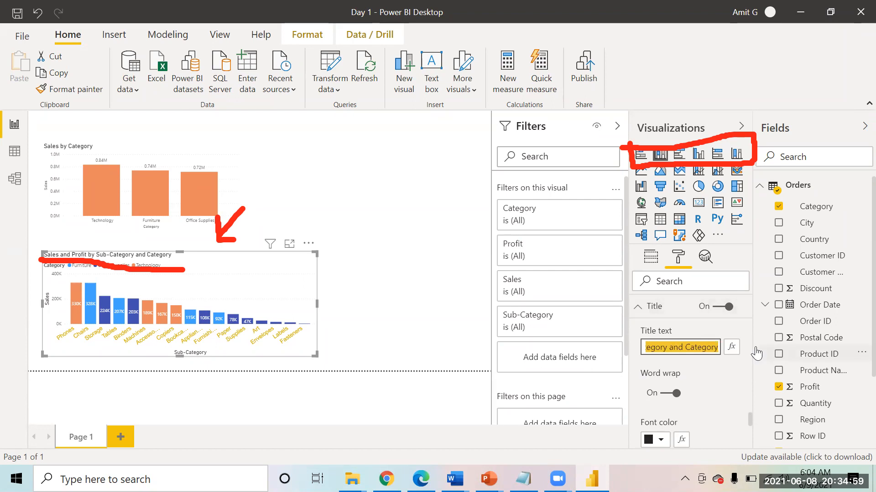
{"action": "key", "text": "BackSpace"}
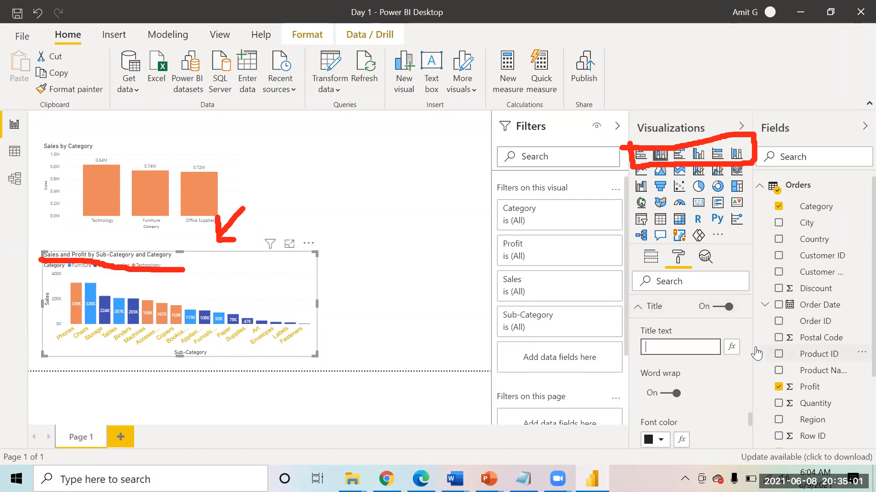
{"action": "type", "text": "Totl"}
{"action": "key", "text": "BackSpace"}
{"action": "type", "text": "al Sales by Sub"}
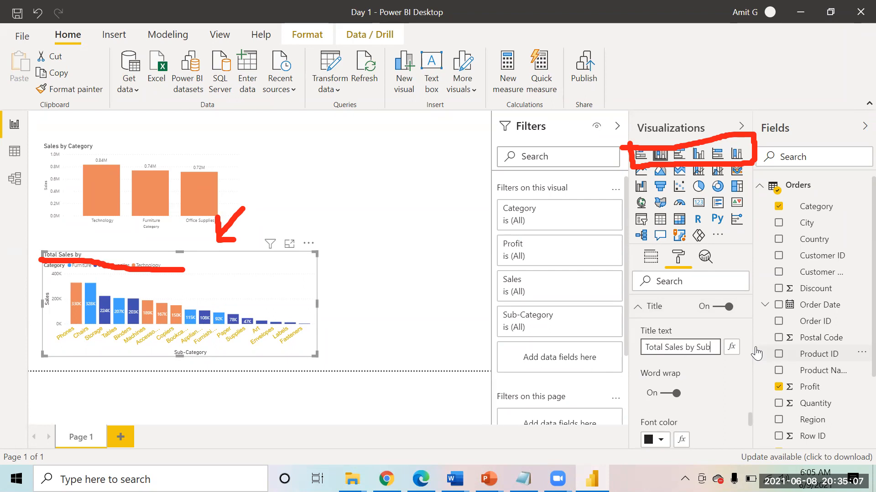
{"action": "type", "text": " Category"}
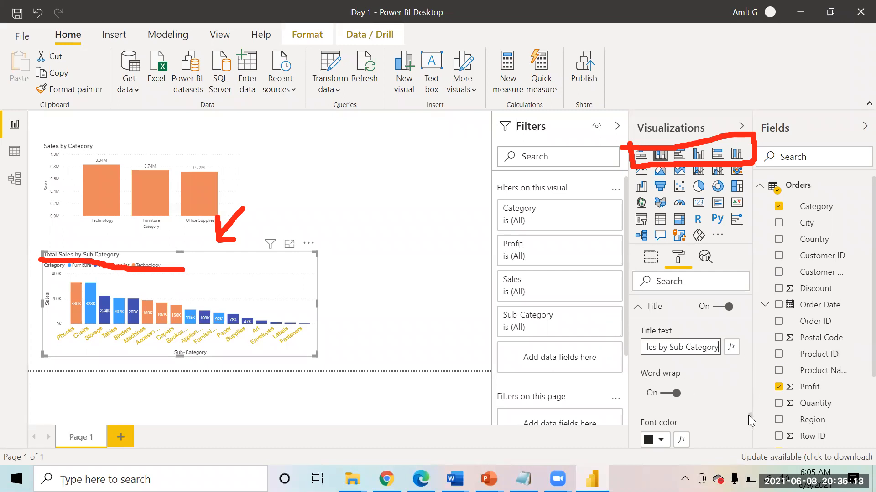
Set the font color of the sub-category chart's title to orange
{"action": "left_click_drag", "start_coordinate": [747, 416], "coordinate": [747, 421]}
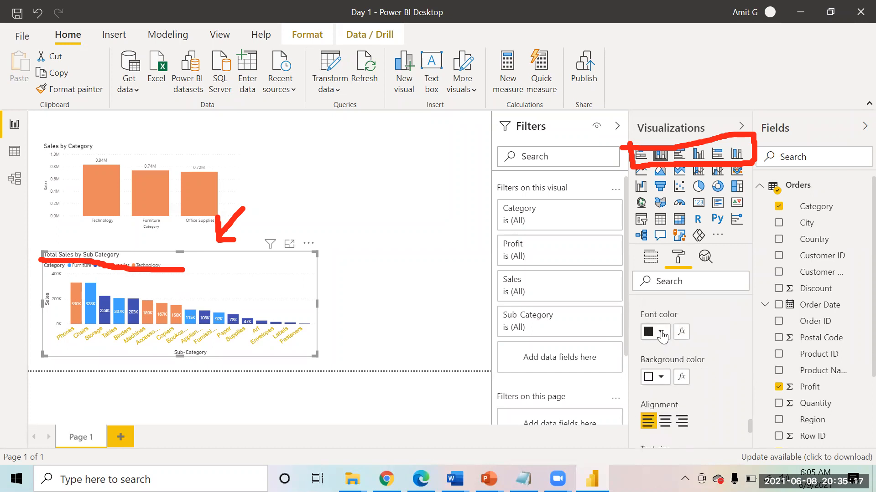
{"action": "left_click", "coordinate": [660, 333]}
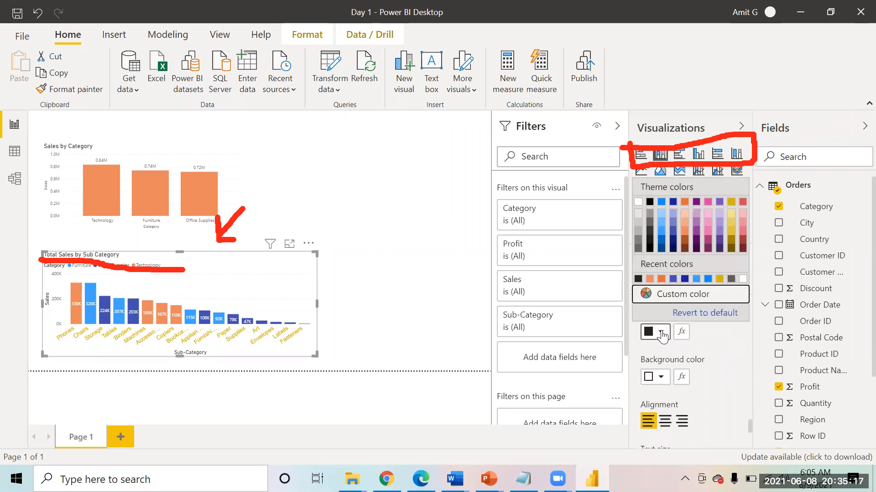
{"action": "left_click", "coordinate": [685, 217]}
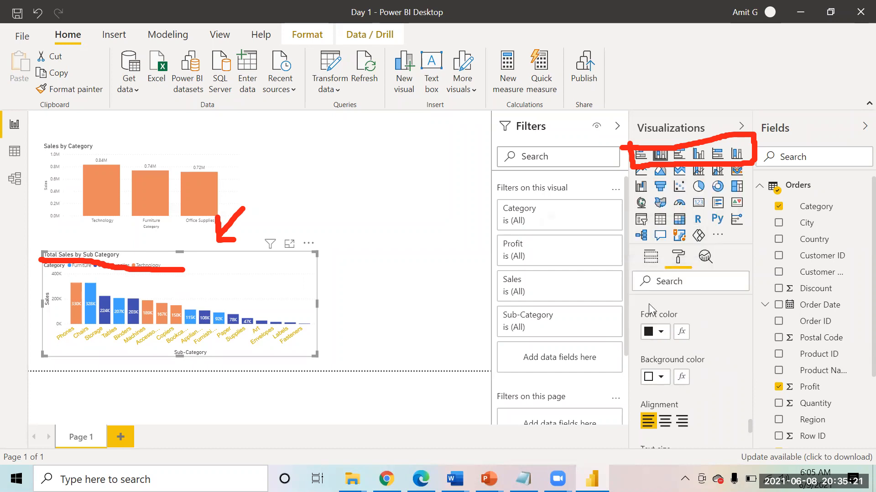
{"action": "left_click", "coordinate": [659, 335]}
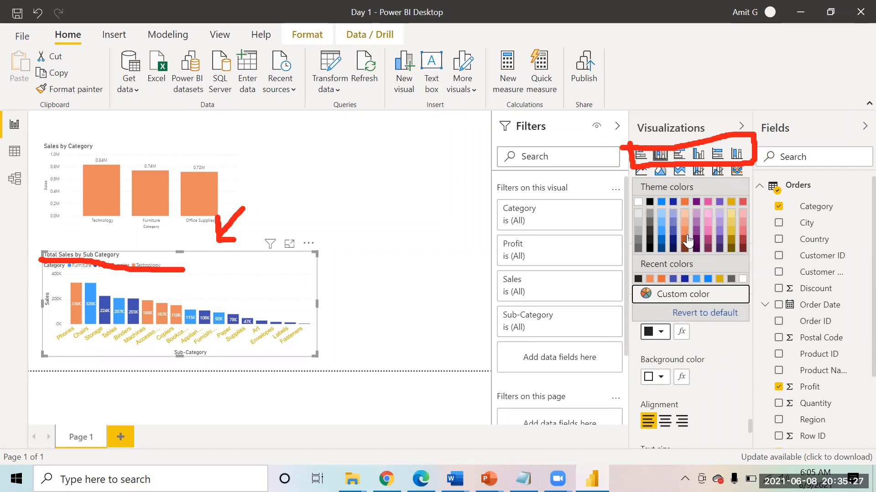
{"action": "left_click", "coordinate": [684, 208]}
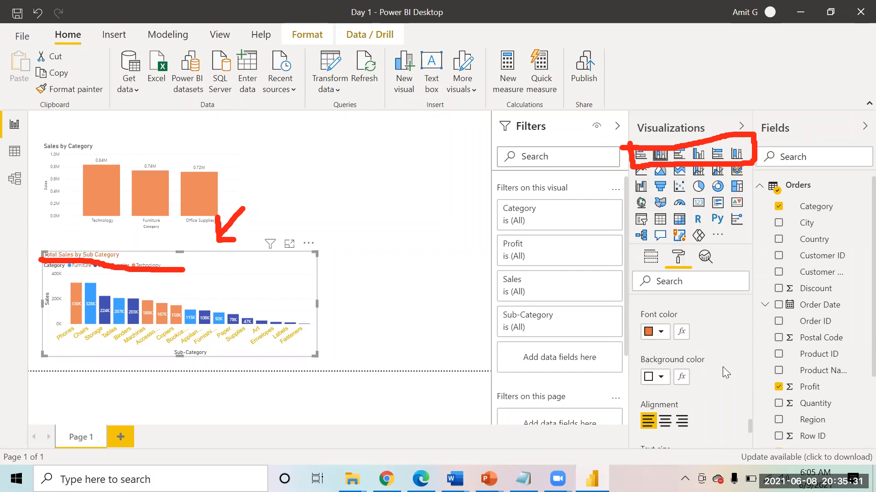
Give the sub-category chart's title a light yellow background and center alignment
{"action": "left_click", "coordinate": [661, 378]}
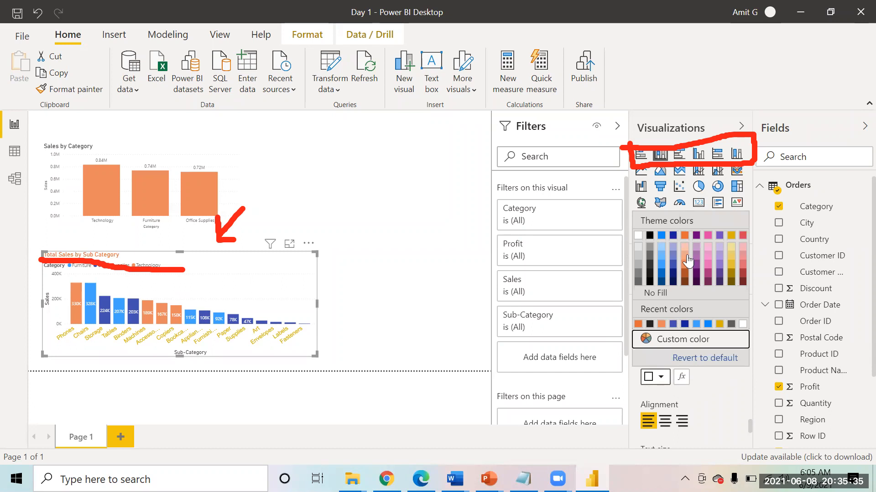
{"action": "left_click", "coordinate": [730, 250]}
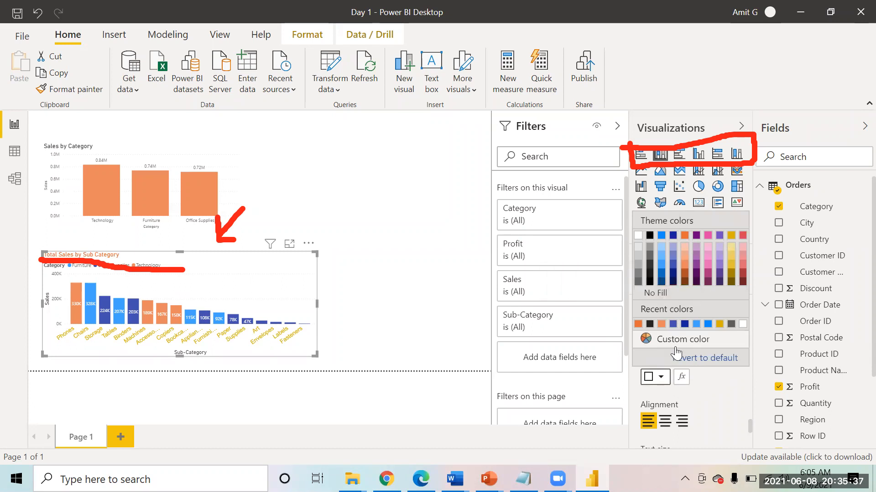
{"action": "left_click", "coordinate": [665, 424]}
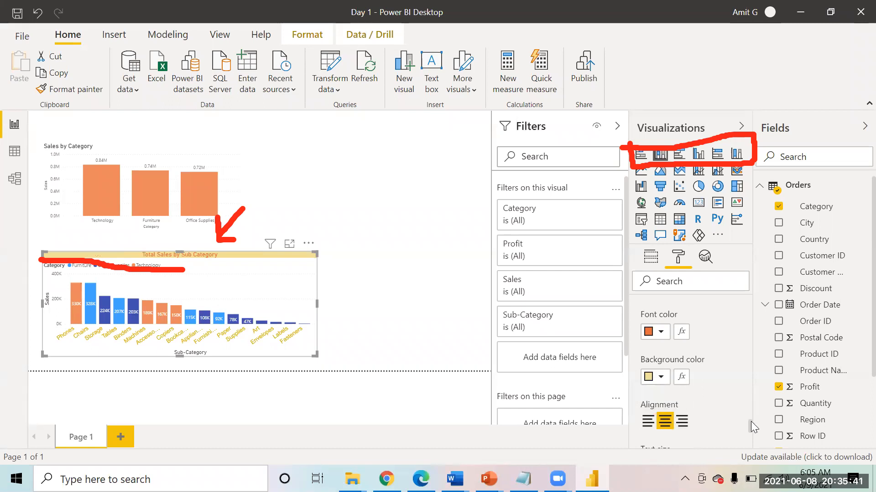
Set the text size of the sub-category chart's title to 24 pt
{"action": "scroll", "coordinate": [750, 421], "scroll_direction": "down", "scroll_amount": 2}
{"action": "scroll", "coordinate": [753, 434], "scroll_direction": "up", "scroll_amount": 2}
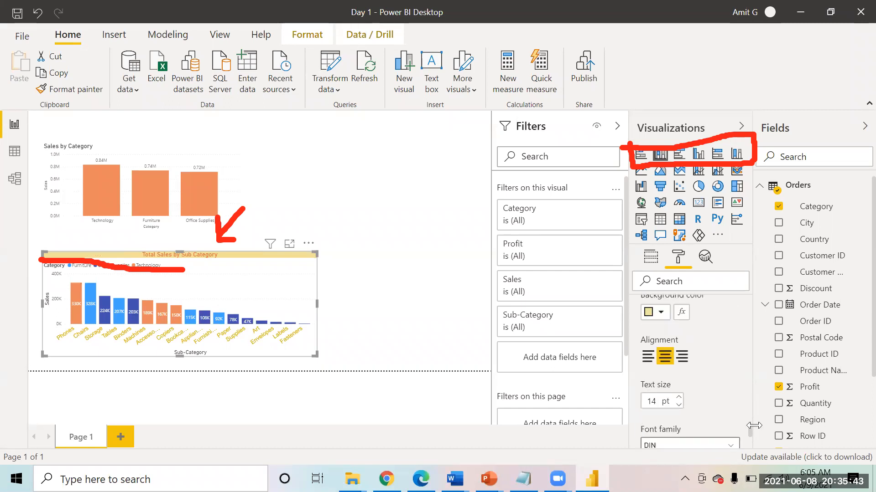
{"action": "left_click", "coordinate": [678, 399]}
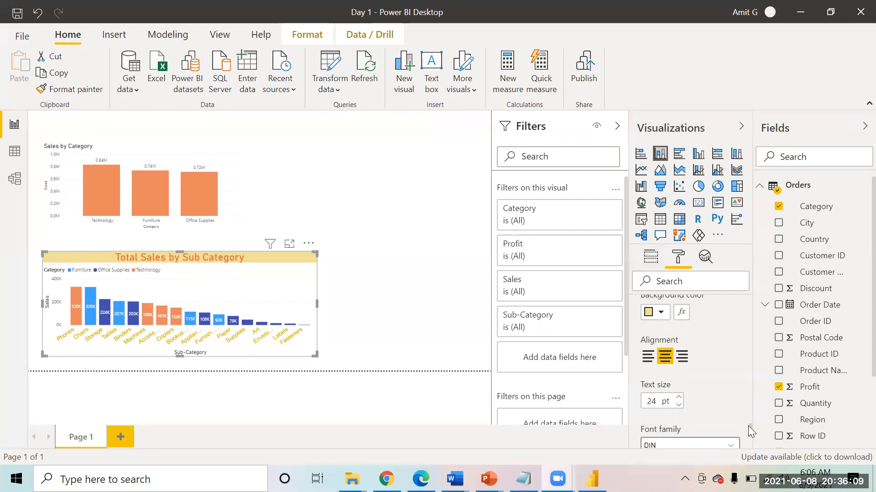
Set the sub-category chart's background color to light gray with 62% transparency
{"action": "left_click_drag", "start_coordinate": [747, 427], "coordinate": [748, 438]}
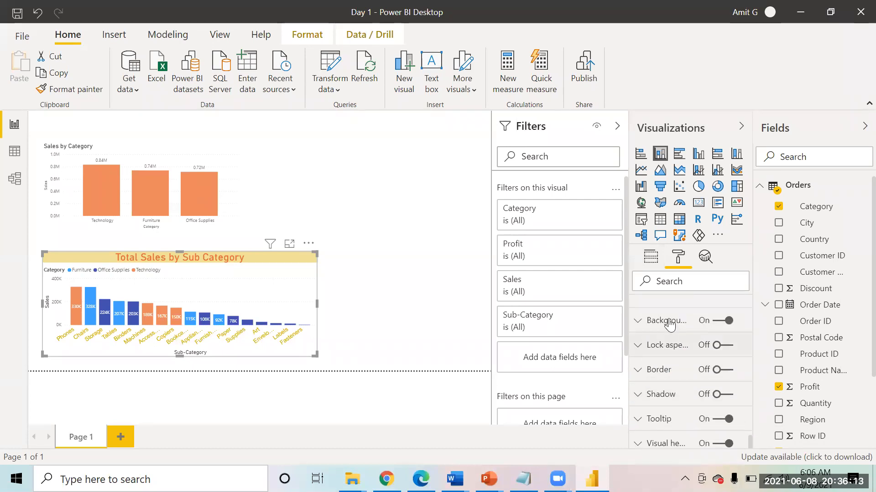
{"action": "left_click", "coordinate": [669, 325]}
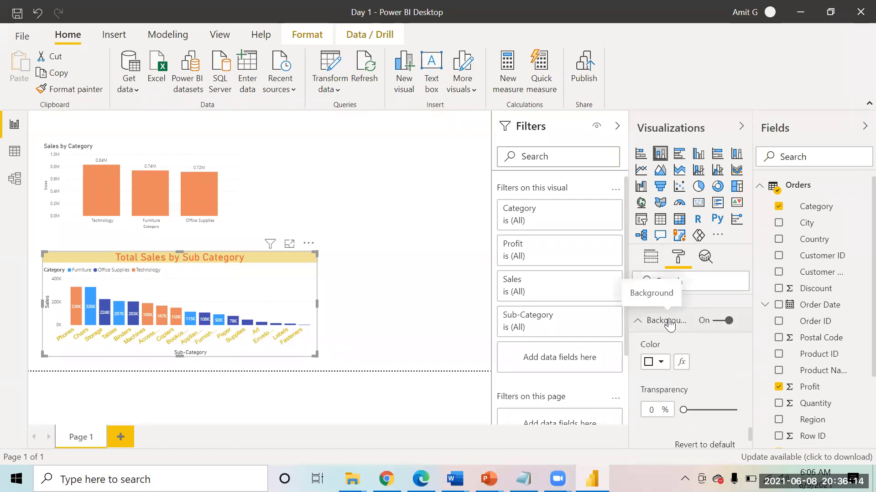
{"action": "left_click", "coordinate": [660, 363]}
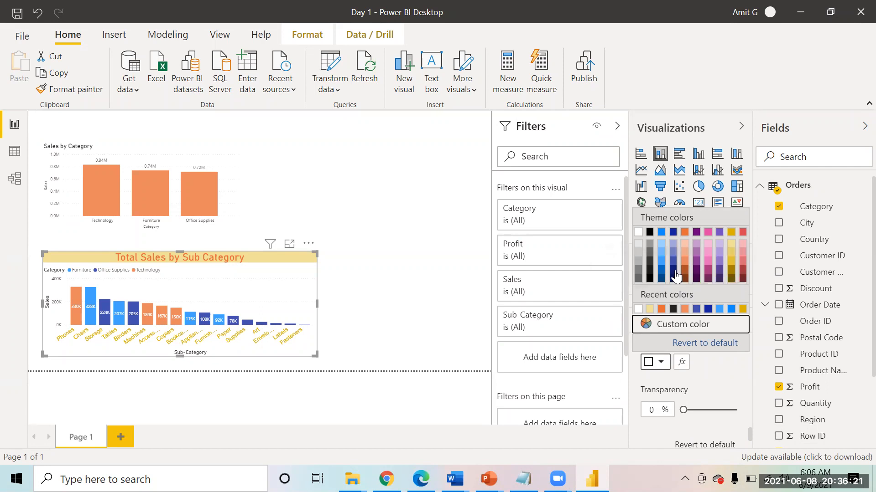
{"action": "left_click", "coordinate": [639, 245]}
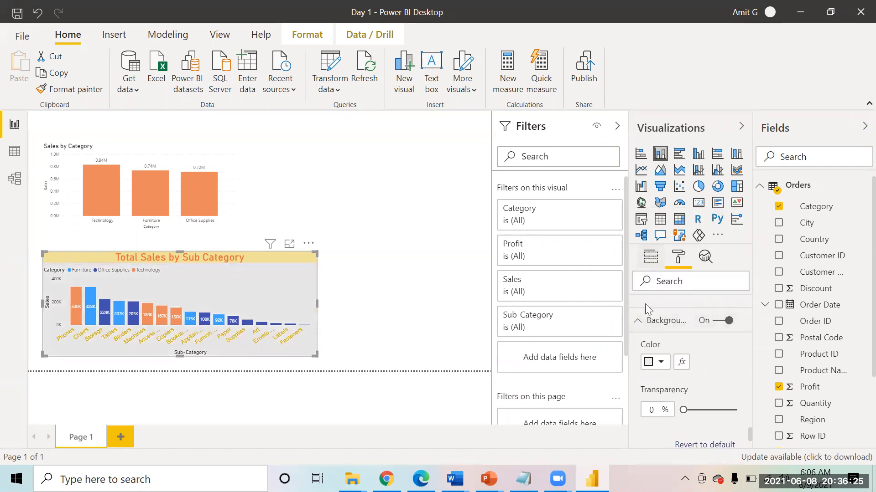
{"action": "left_click_drag", "start_coordinate": [683, 410], "coordinate": [715, 406]}
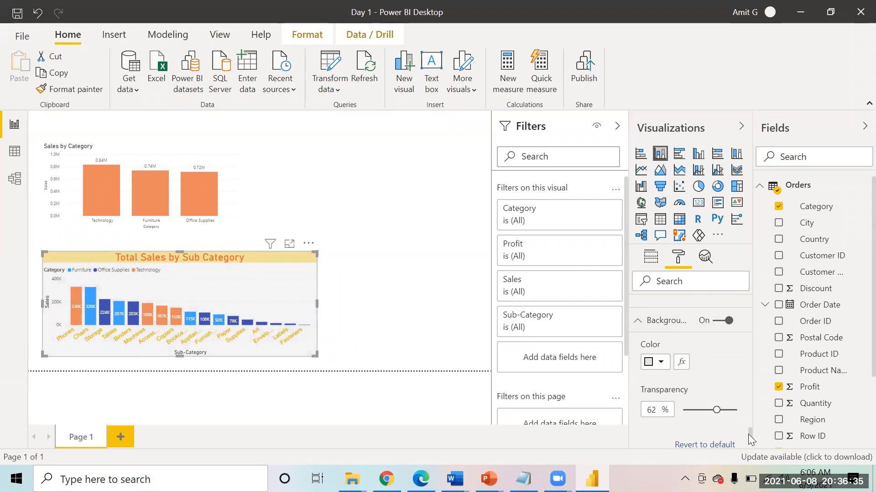
Turn on the shadow for the sub-category chart, then deselect and reselect the chart
{"action": "scroll", "coordinate": [748, 434], "scroll_direction": "down", "scroll_amount": 1}
{"action": "left_click_drag", "start_coordinate": [748, 436], "coordinate": [748, 454]}
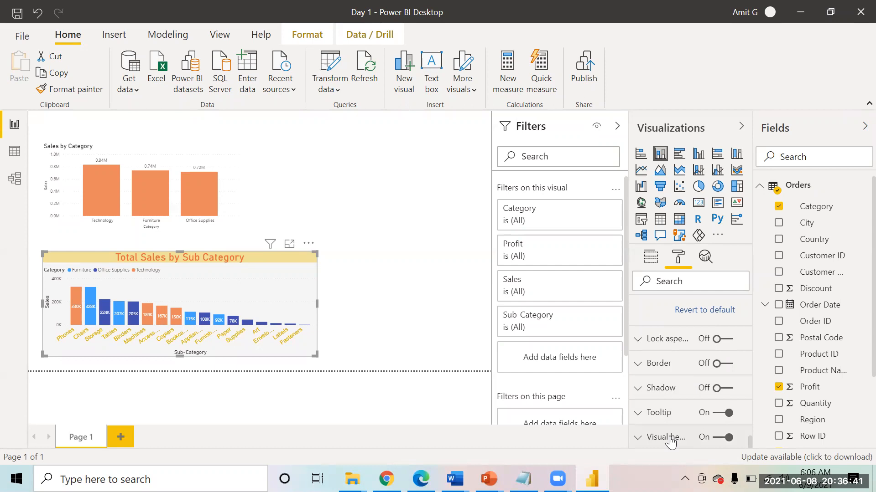
{"action": "left_click", "coordinate": [724, 388]}
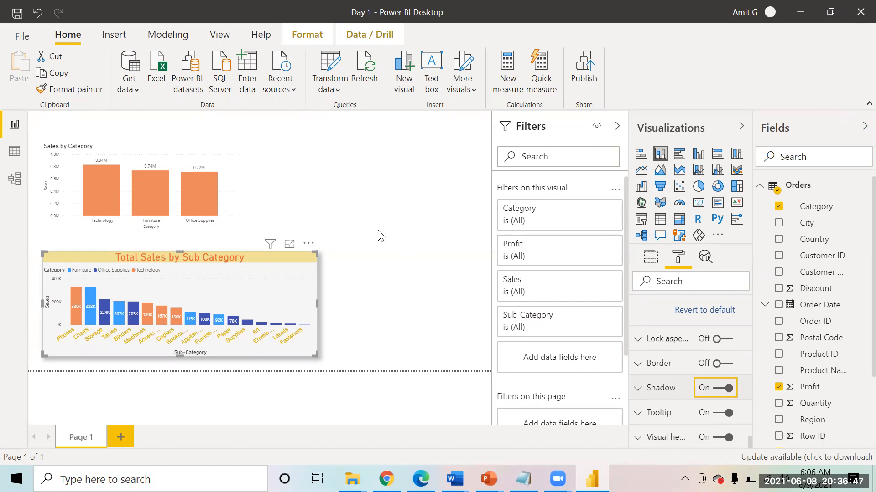
{"action": "left_click", "coordinate": [360, 222]}
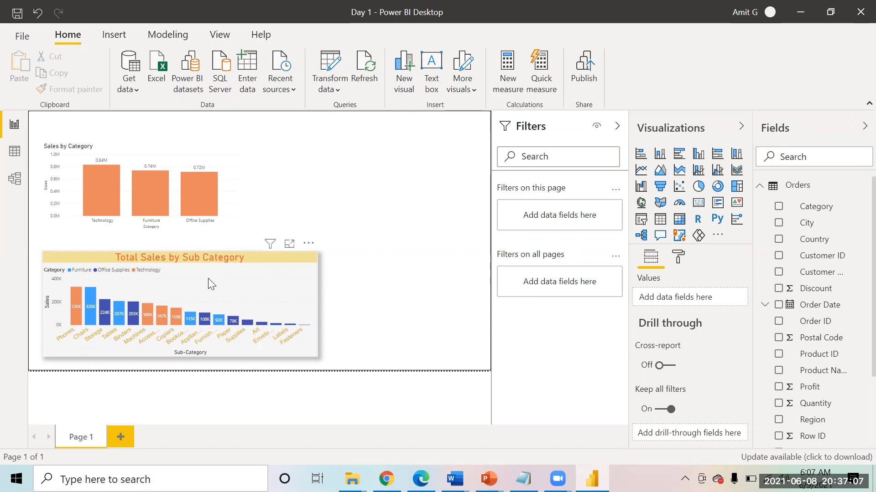
{"action": "left_click", "coordinate": [243, 259]}
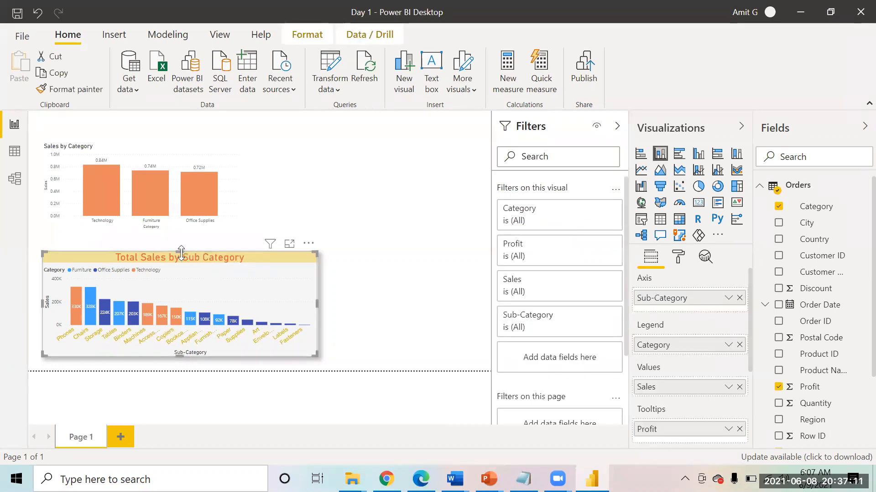
Enlarge the sub-category chart by extending its top edge upward and widening its right side toward the page edge
{"action": "left_click_drag", "start_coordinate": [180, 251], "coordinate": [179, 237]}
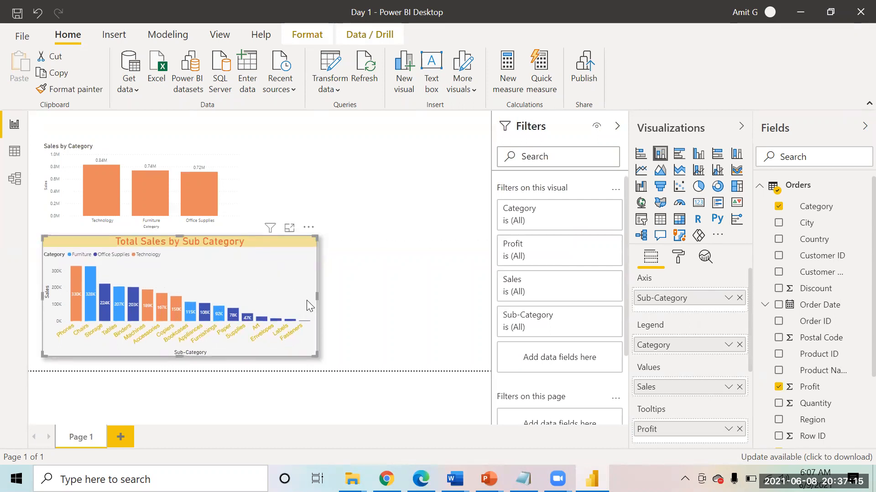
{"action": "left_click_drag", "start_coordinate": [318, 294], "coordinate": [410, 295]}
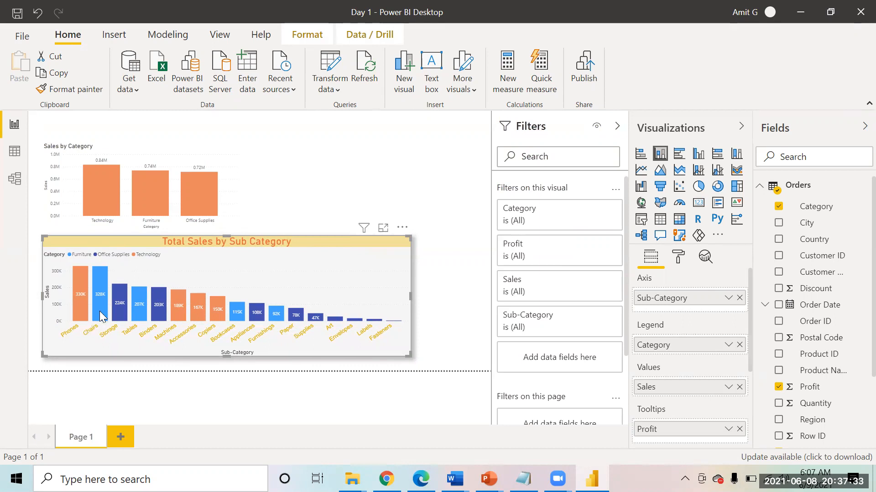
{"action": "mouse_move", "coordinate": [104, 299]}
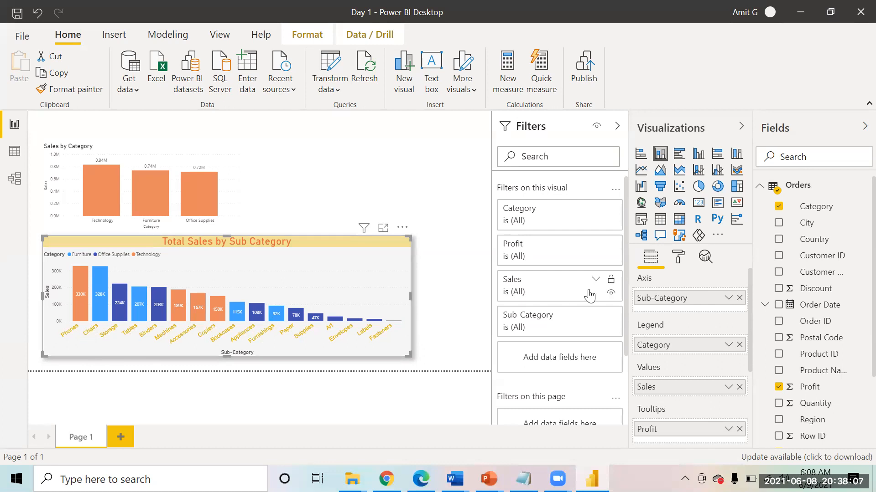
Review the X axis formatting options of the sub-category chart
{"action": "left_click", "coordinate": [679, 258]}
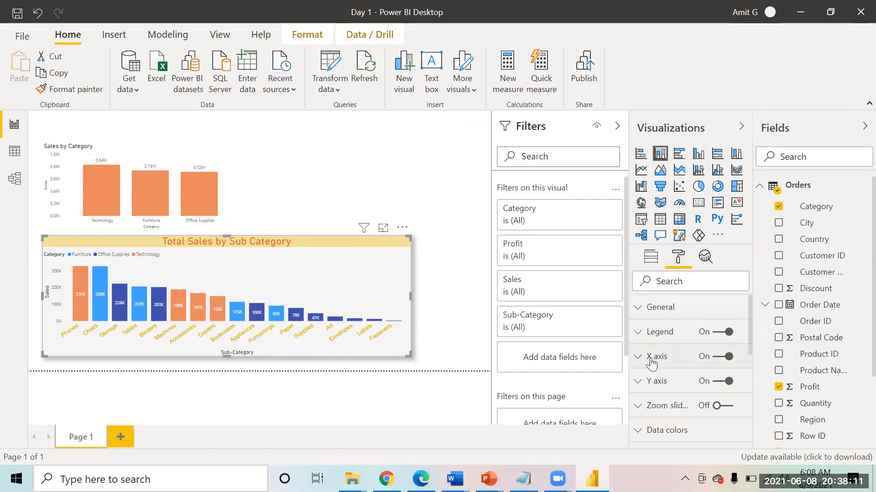
{"action": "left_click", "coordinate": [700, 366]}
{"action": "left_click_drag", "start_coordinate": [748, 309], "coordinate": [742, 372]}
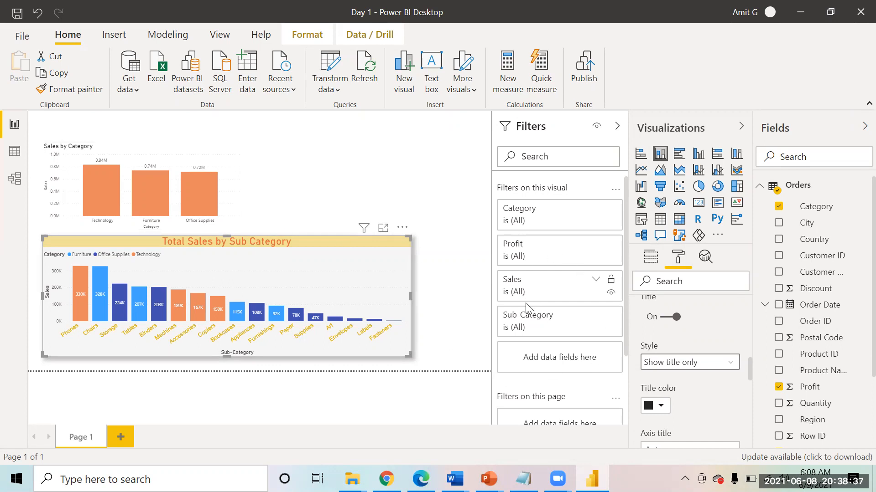
View the sub-category chart in focus mode, and return to the report page
{"action": "left_click", "coordinate": [447, 261]}
{"action": "left_click", "coordinate": [349, 241]}
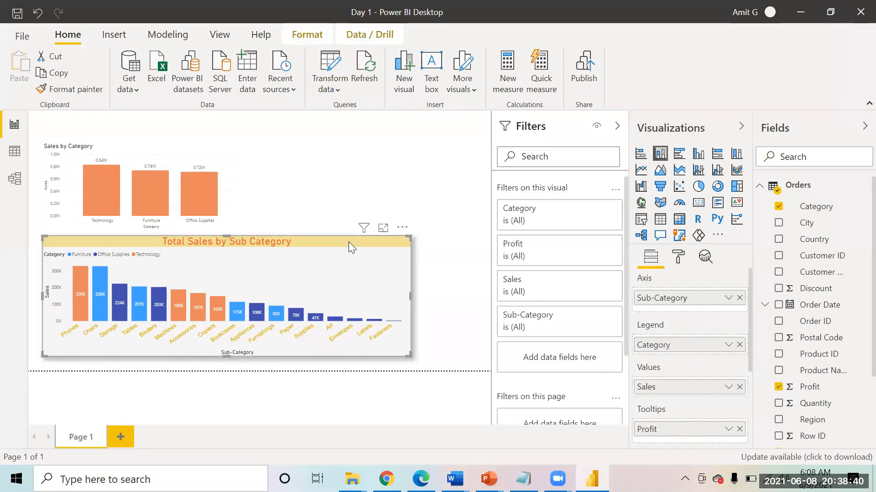
{"action": "left_click", "coordinate": [381, 230]}
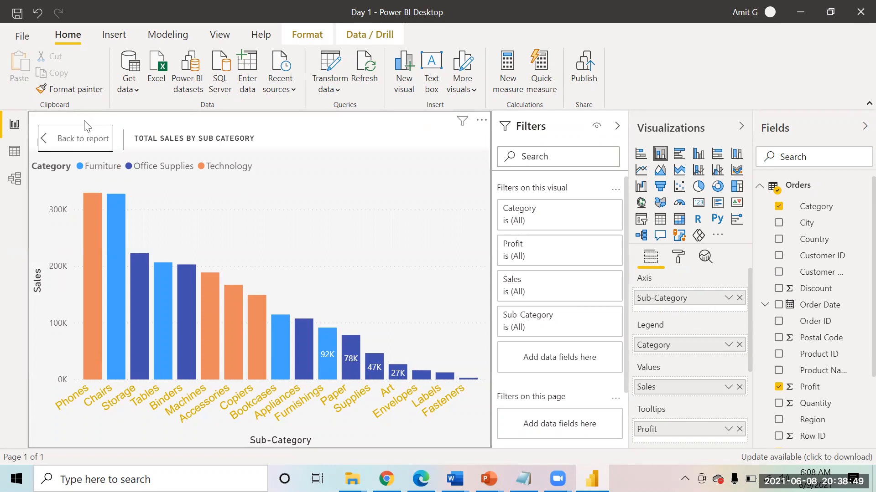
{"action": "left_click", "coordinate": [72, 140]}
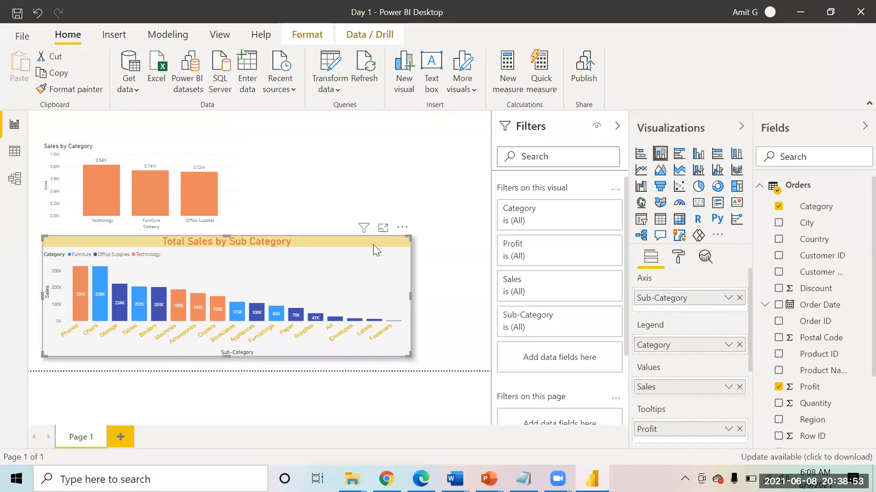
Show the sub-category chart as a table, look through all its sales and profit rows, and return to the report
{"action": "left_click", "coordinate": [401, 228]}
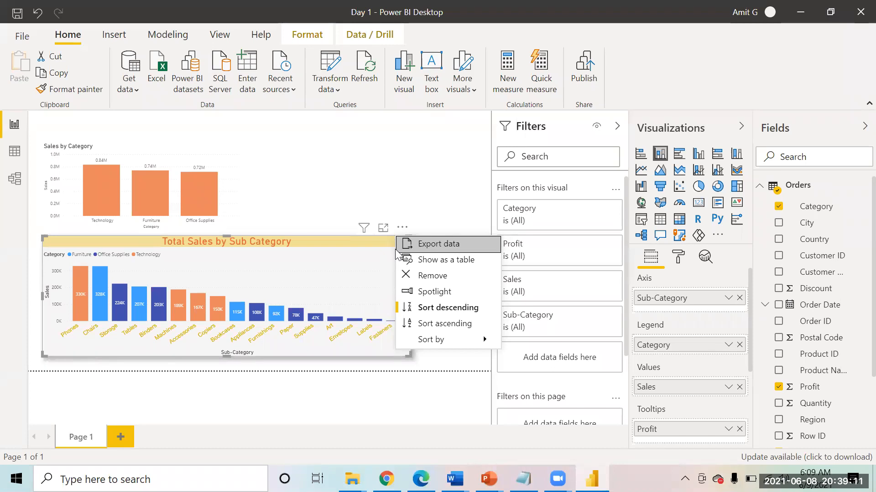
{"action": "left_click", "coordinate": [436, 261]}
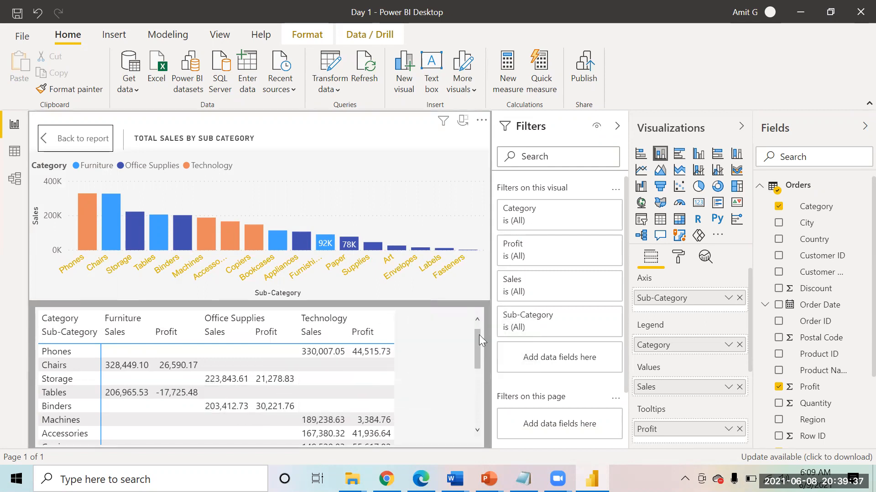
{"action": "left_click_drag", "start_coordinate": [479, 334], "coordinate": [467, 393]}
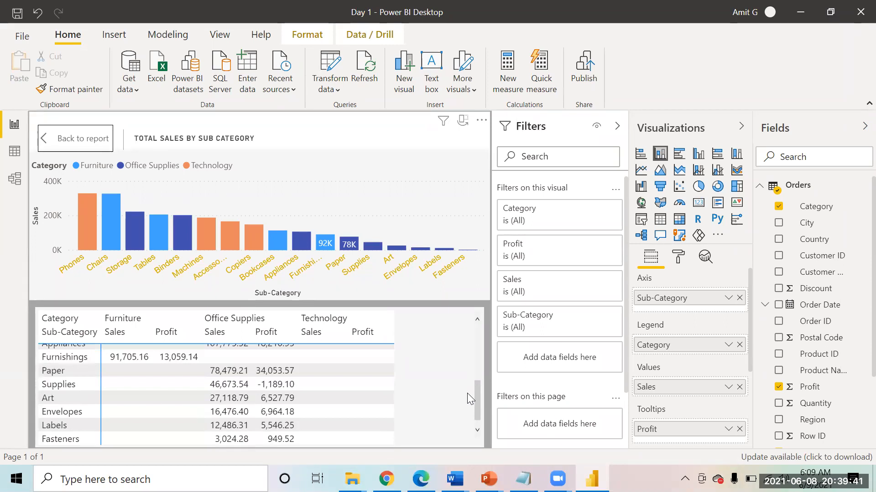
{"action": "left_click_drag", "start_coordinate": [475, 399], "coordinate": [480, 294]}
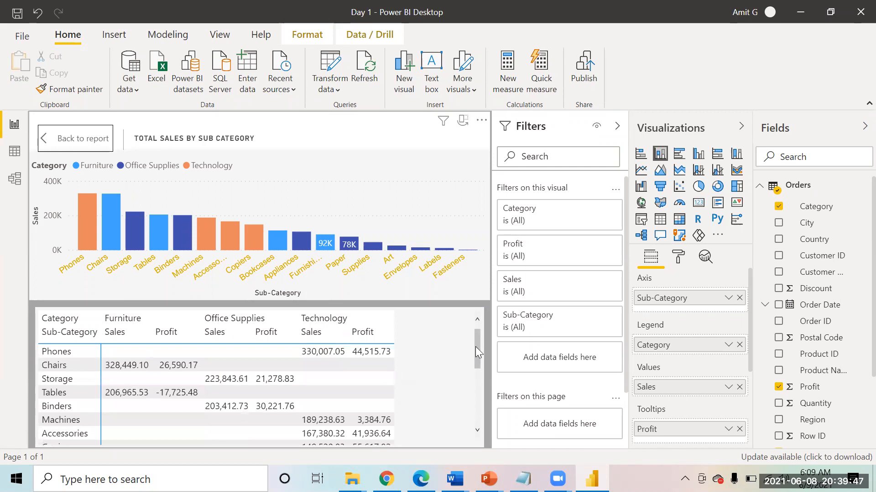
{"action": "left_click_drag", "start_coordinate": [476, 346], "coordinate": [474, 417]}
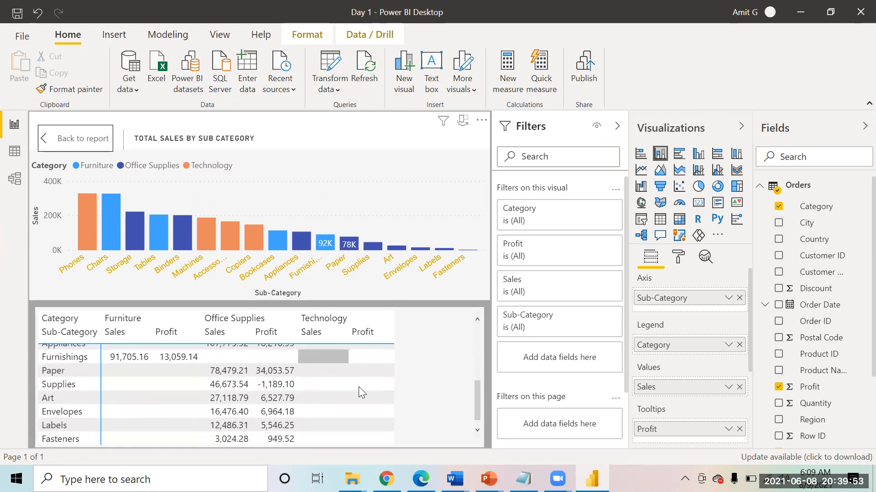
{"action": "left_click", "coordinate": [78, 142]}
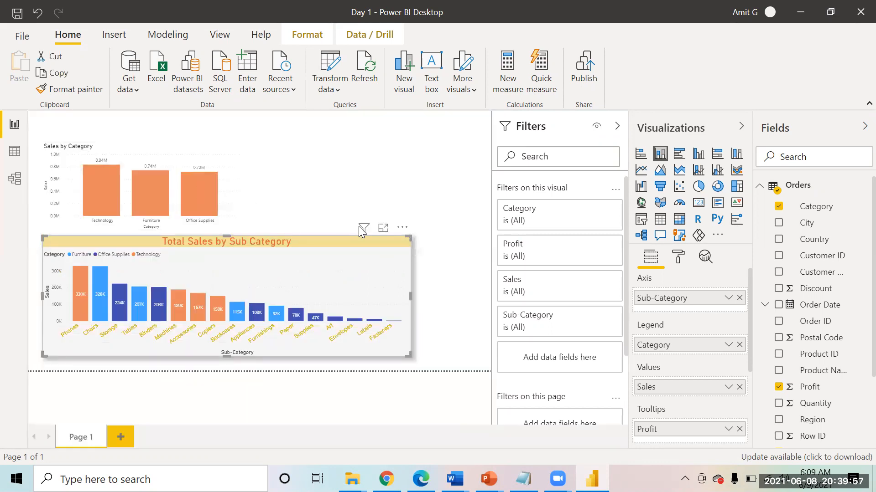
Spotlight the sub-category chart on the page, and clear the spotlight again
{"action": "left_click", "coordinate": [403, 228]}
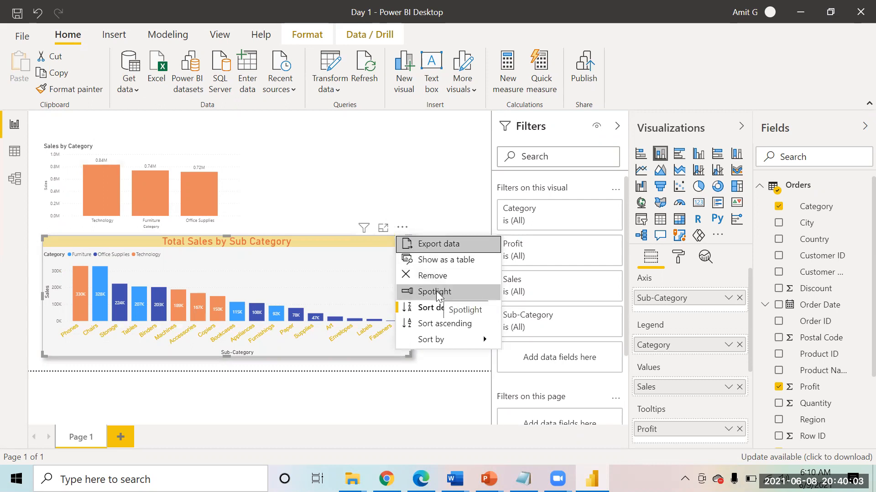
{"action": "left_click", "coordinate": [436, 292]}
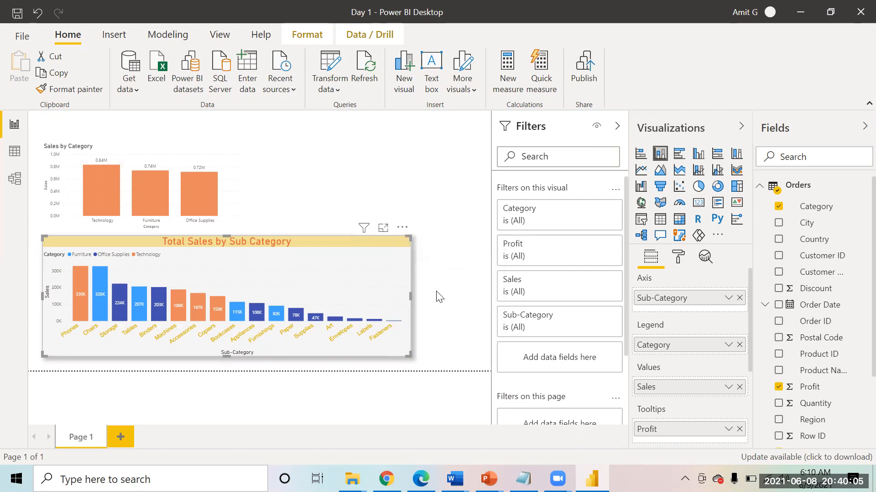
{"action": "left_click", "coordinate": [464, 315]}
{"action": "left_click", "coordinate": [402, 229]}
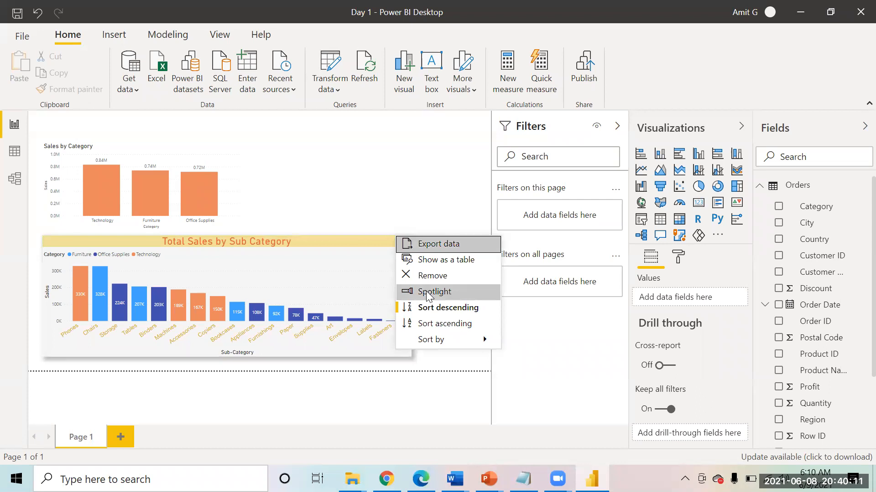
{"action": "left_click", "coordinate": [349, 145]}
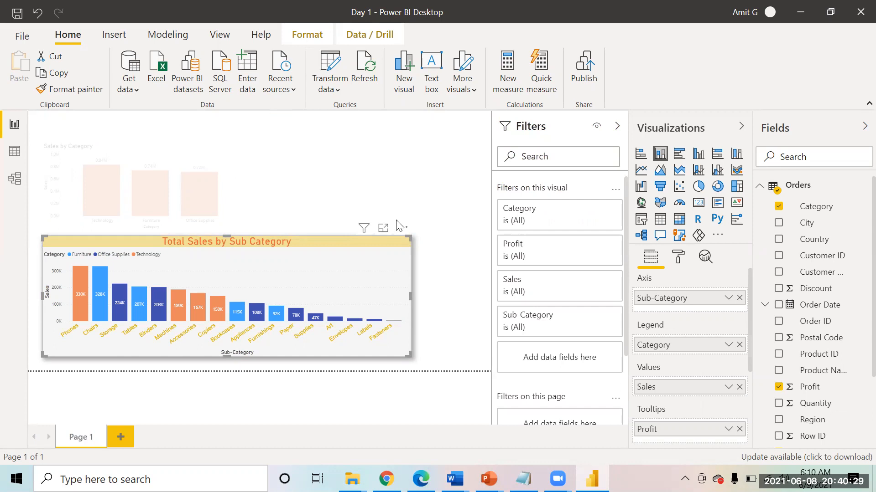
{"action": "left_click", "coordinate": [352, 209]}
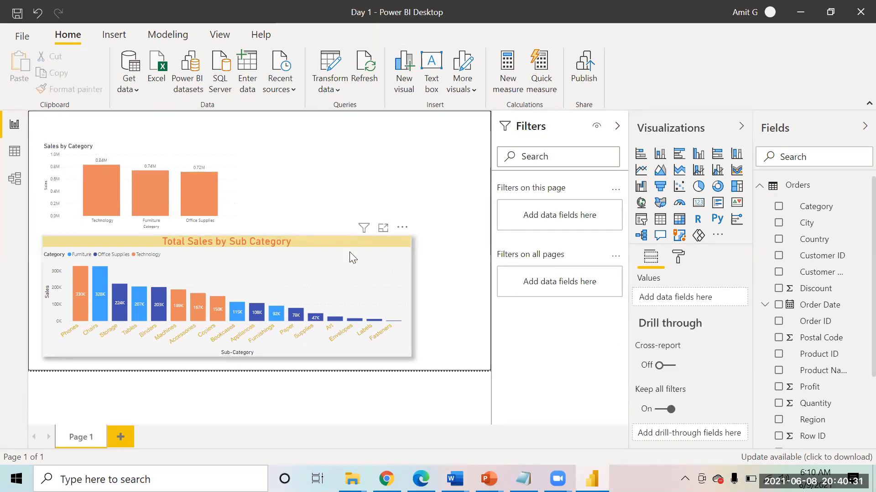
{"action": "left_click", "coordinate": [367, 251]}
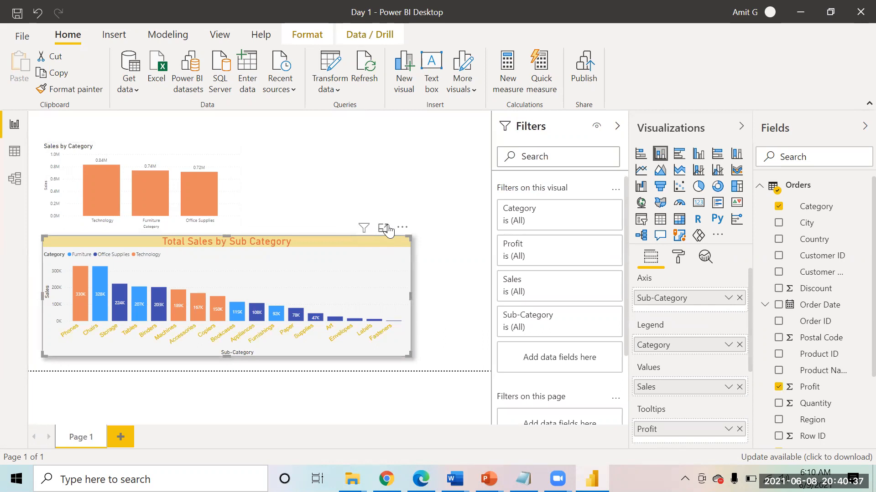
{"action": "left_click", "coordinate": [401, 227]}
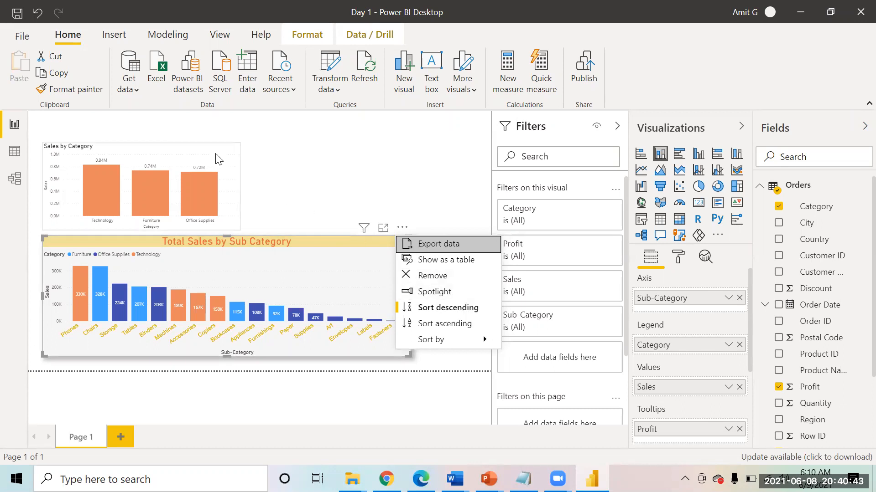
{"action": "key", "text": "Escape"}
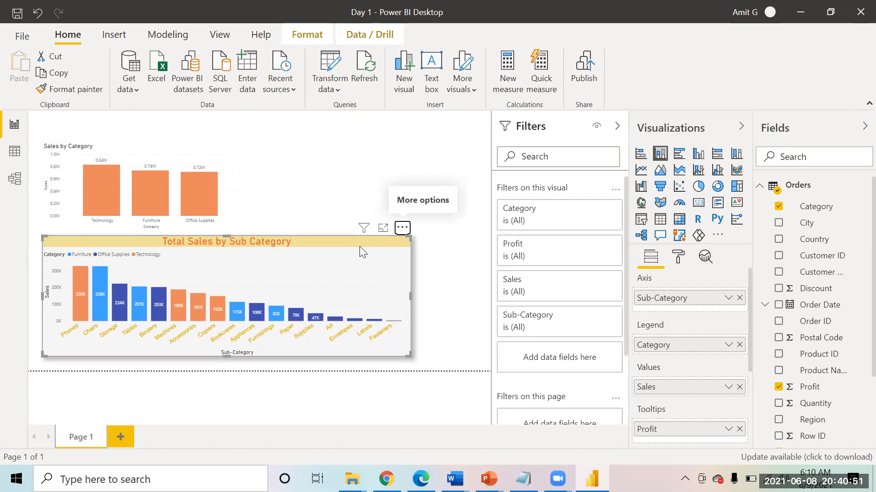
{"action": "left_click", "coordinate": [354, 214]}
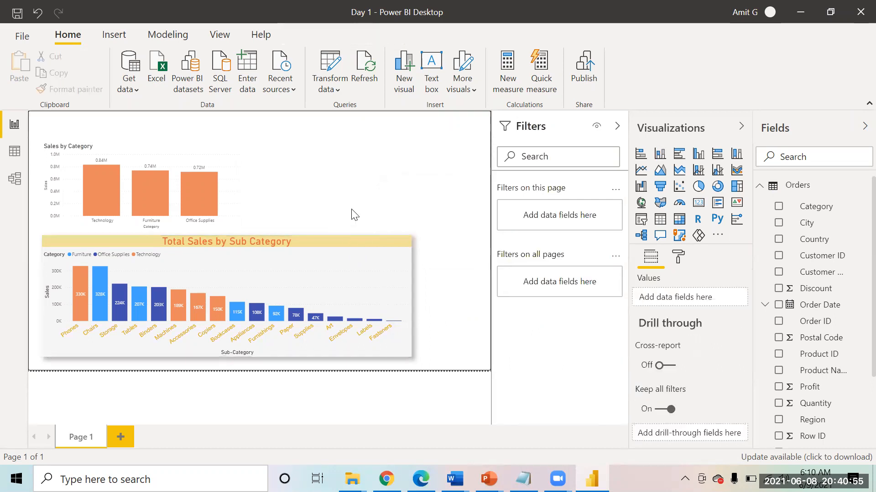
Reapply Spotlight to the sub-category chart to compare it with the category chart, and remove it
{"action": "left_click", "coordinate": [402, 237]}
{"action": "left_click", "coordinate": [402, 227]}
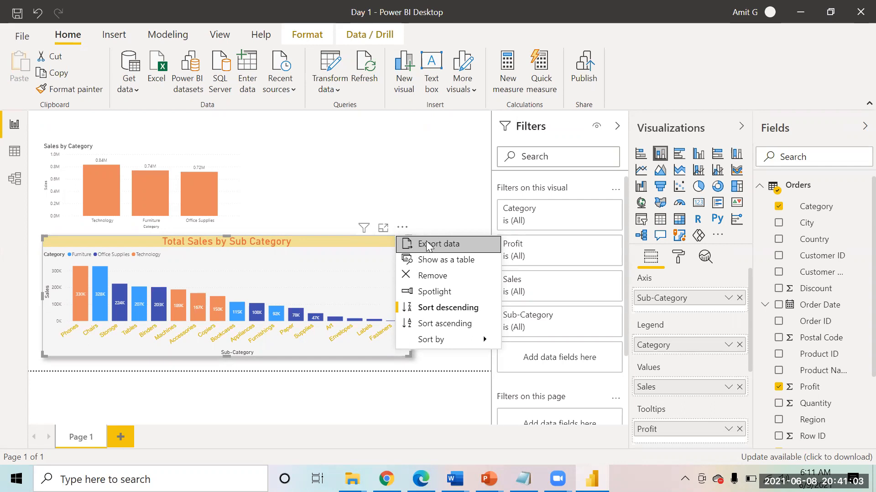
{"action": "left_click", "coordinate": [436, 294]}
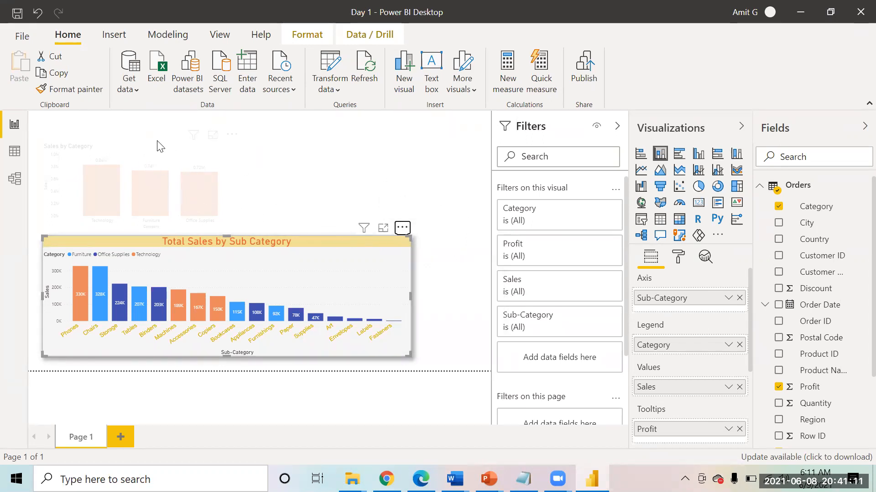
{"action": "mouse_move", "coordinate": [156, 181]}
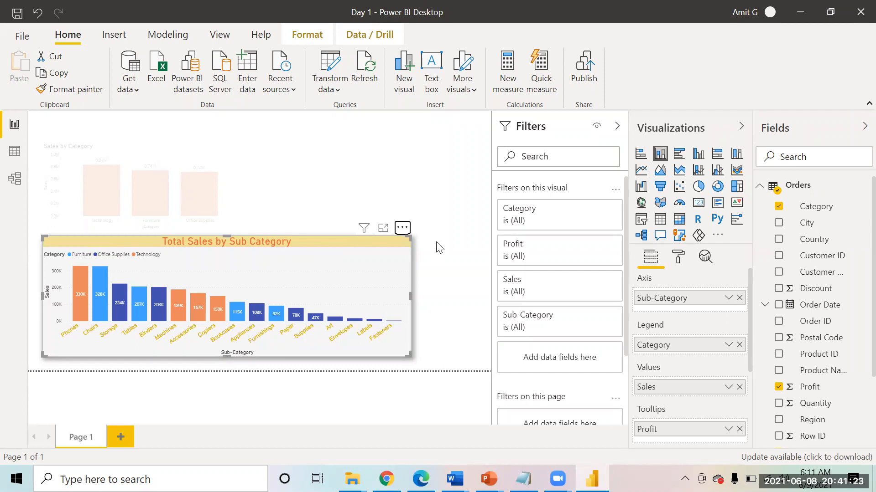
{"action": "left_click", "coordinate": [190, 139]}
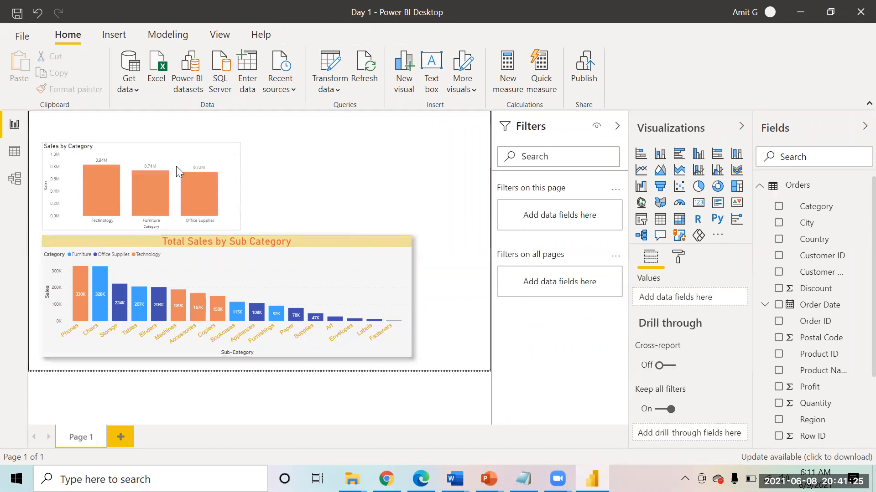
Select both charts together, apply Spotlight from the sub-category chart's options, and clear it
{"action": "left_click", "coordinate": [184, 158]}
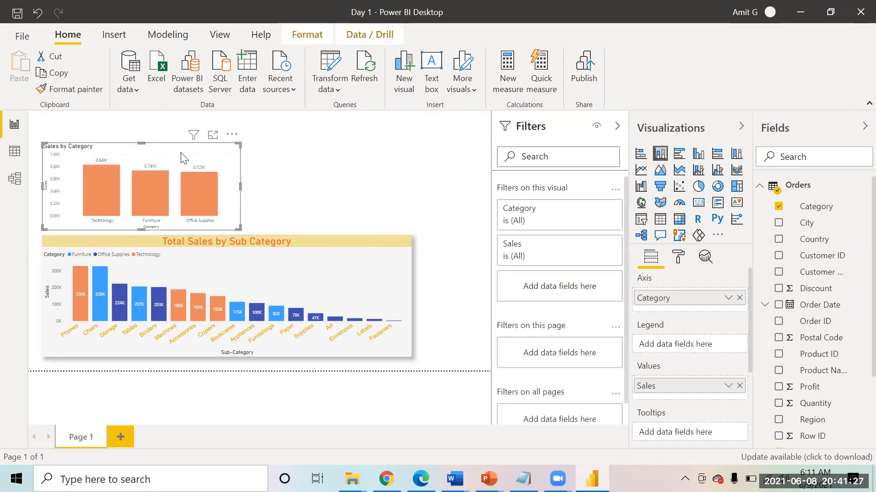
{"action": "left_click", "coordinate": [300, 244], "text": "ctrl"}
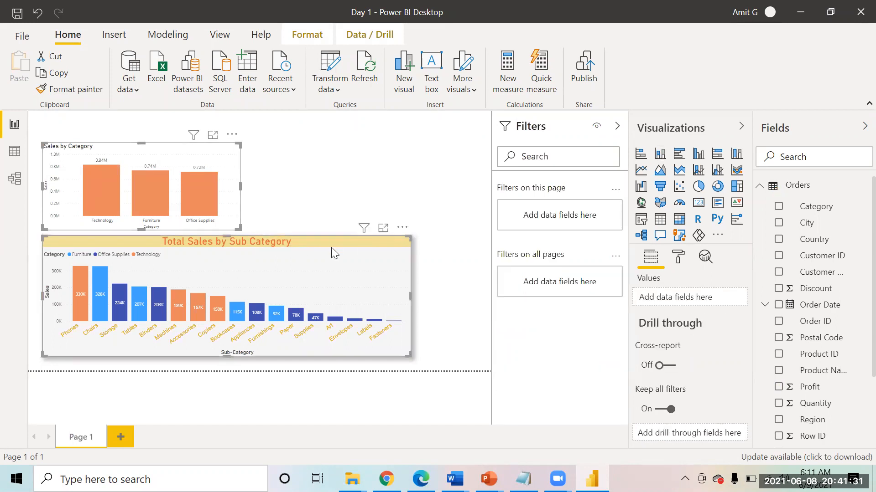
{"action": "left_click", "coordinate": [402, 228]}
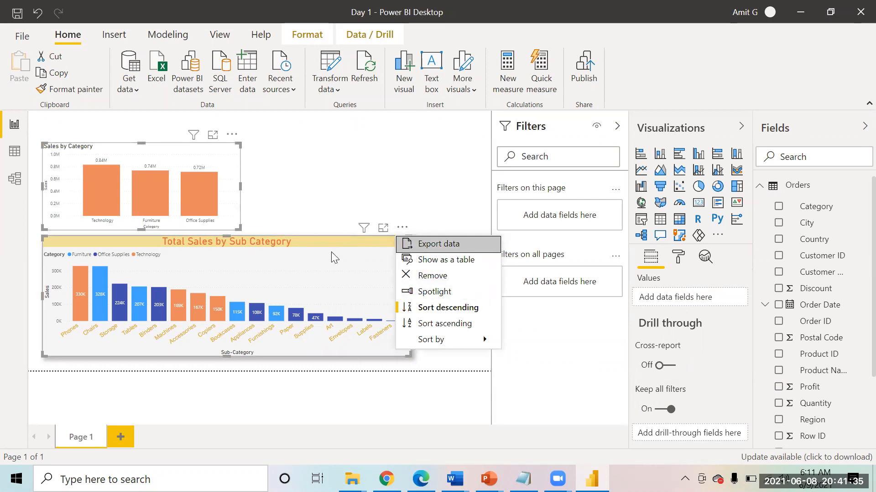
{"action": "left_click", "coordinate": [433, 292]}
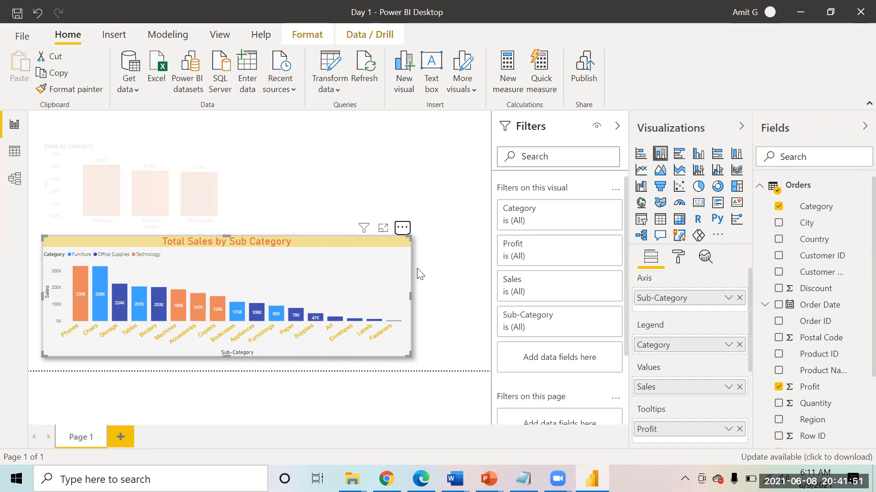
{"action": "left_click", "coordinate": [327, 187]}
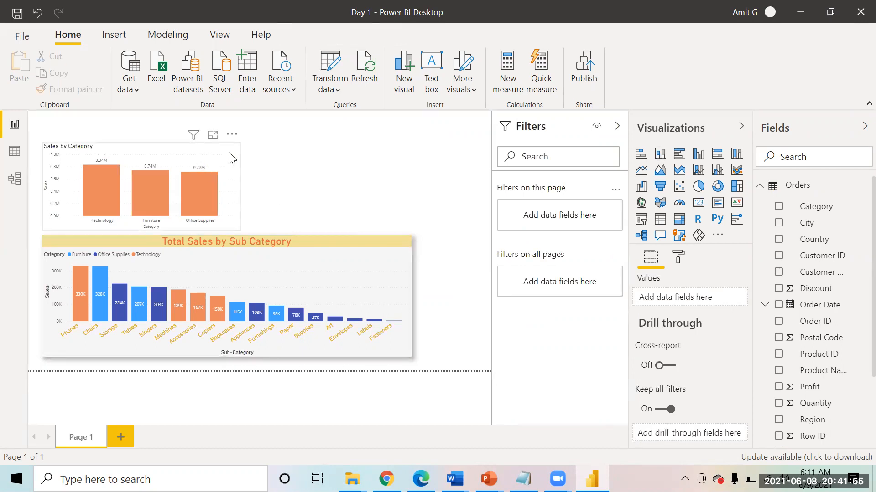
Sort the sub-category chart in ascending order
{"action": "left_click", "coordinate": [233, 159]}
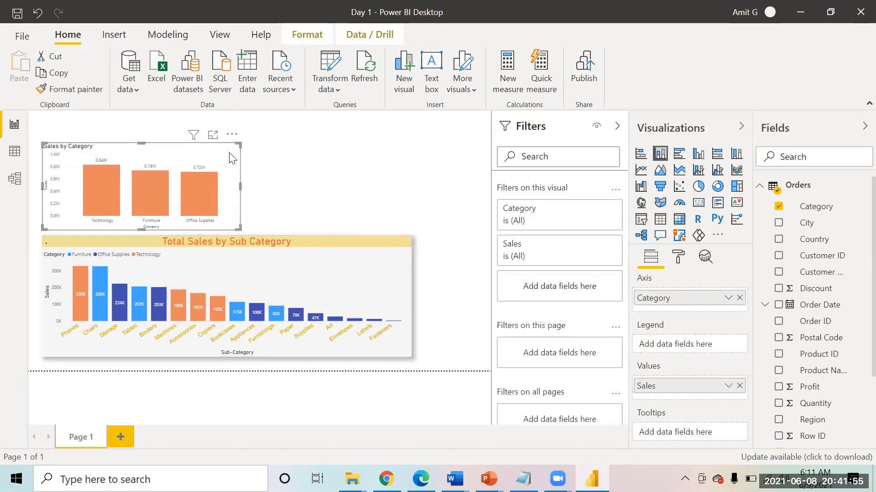
{"action": "left_click", "coordinate": [346, 252]}
{"action": "left_click", "coordinate": [402, 228]}
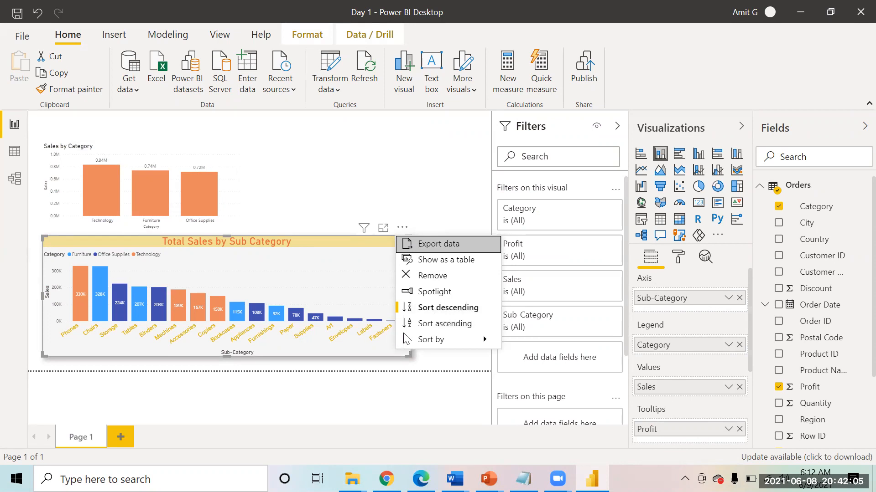
{"action": "left_click", "coordinate": [433, 327]}
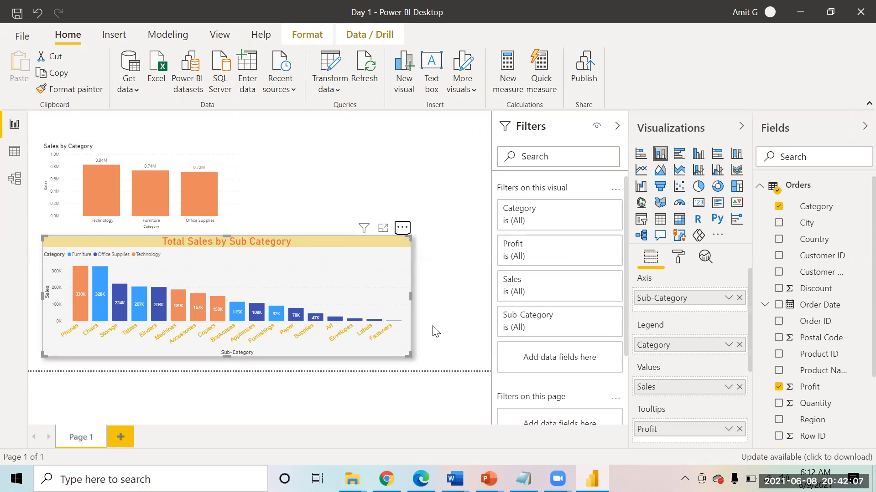
Sort the sub-category chart in descending order and change its sort field to Profit
{"action": "left_click", "coordinate": [402, 229]}
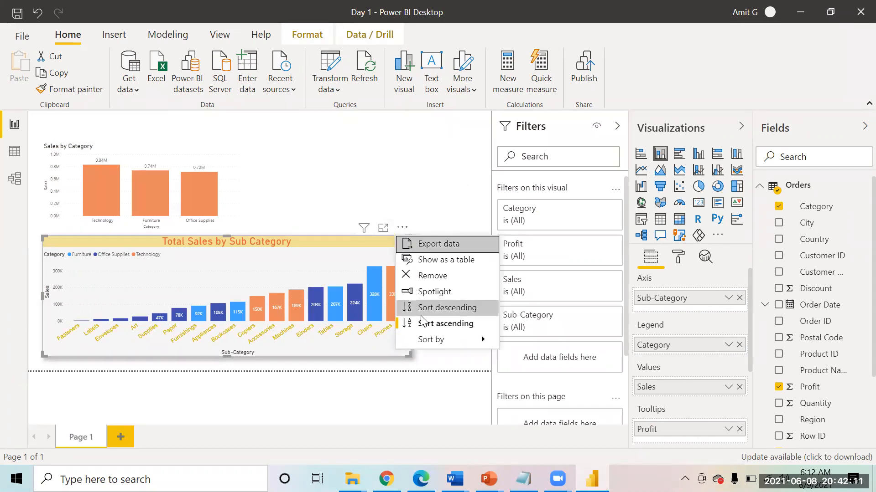
{"action": "left_click", "coordinate": [438, 309]}
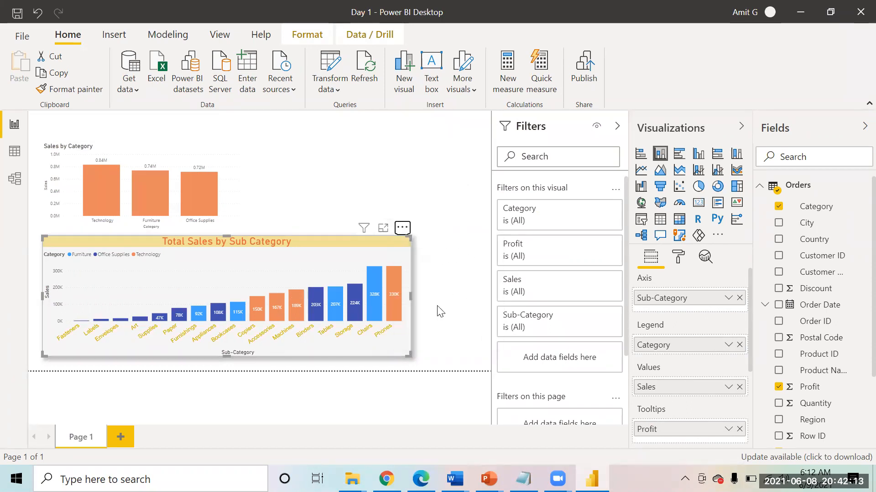
{"action": "left_click", "coordinate": [401, 233]}
{"action": "mouse_move", "coordinate": [421, 340]}
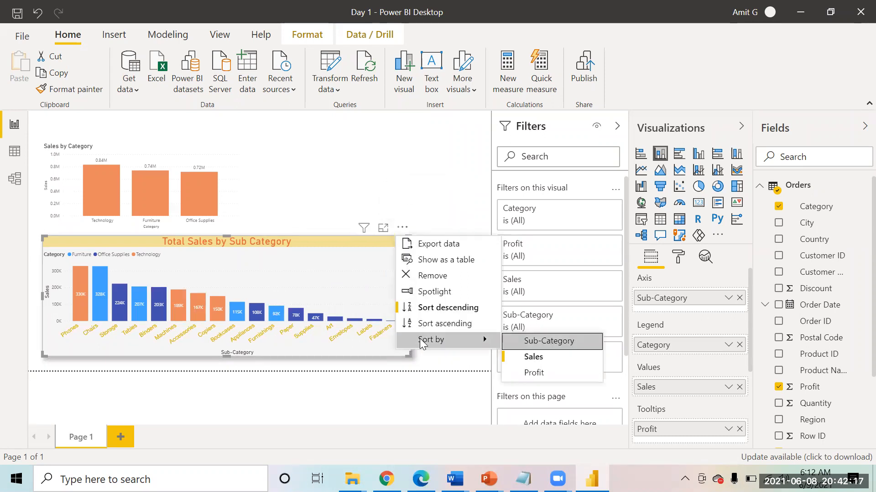
{"action": "left_click", "coordinate": [534, 373]}
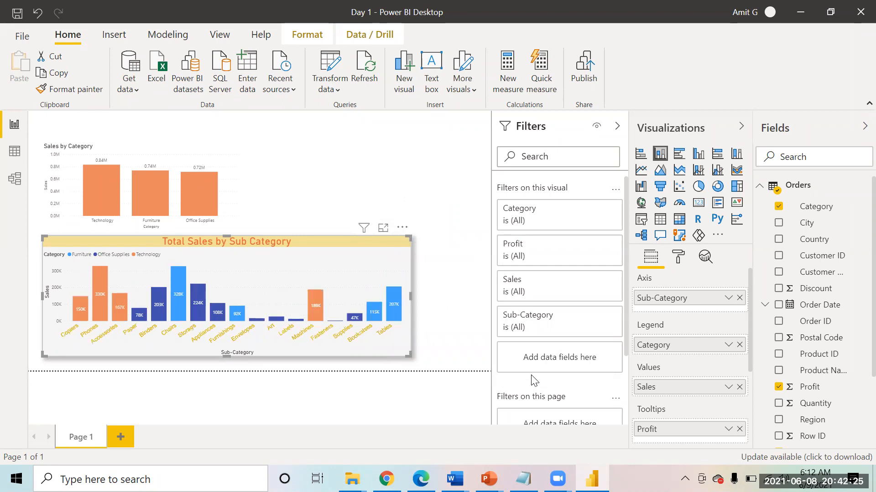
Sort the sub-category chart by Sub-Category, make it narrower and slightly taller, and select the Sales by Category chart
{"action": "left_click", "coordinate": [402, 228]}
{"action": "mouse_move", "coordinate": [452, 340]}
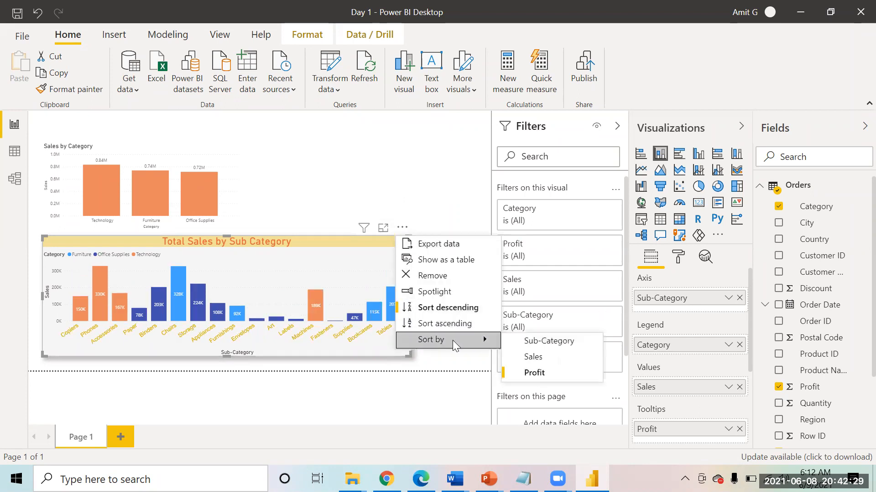
{"action": "left_click", "coordinate": [524, 346]}
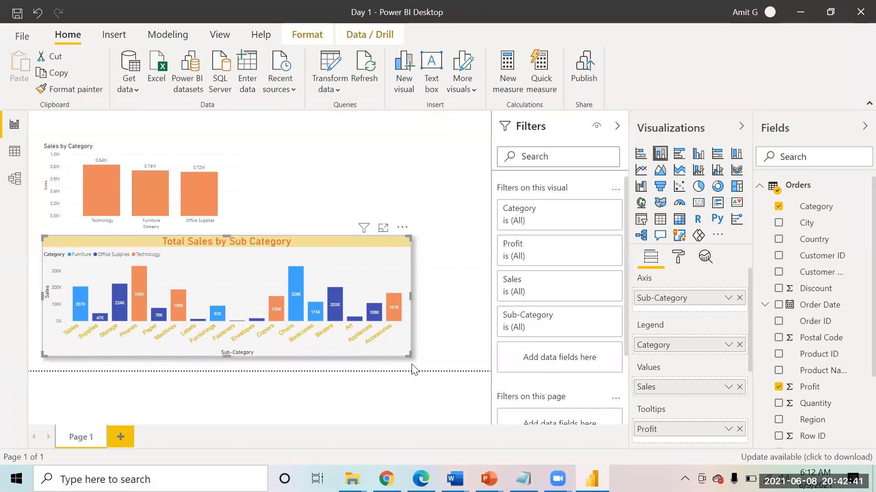
{"action": "left_click_drag", "start_coordinate": [409, 355], "coordinate": [353, 364]}
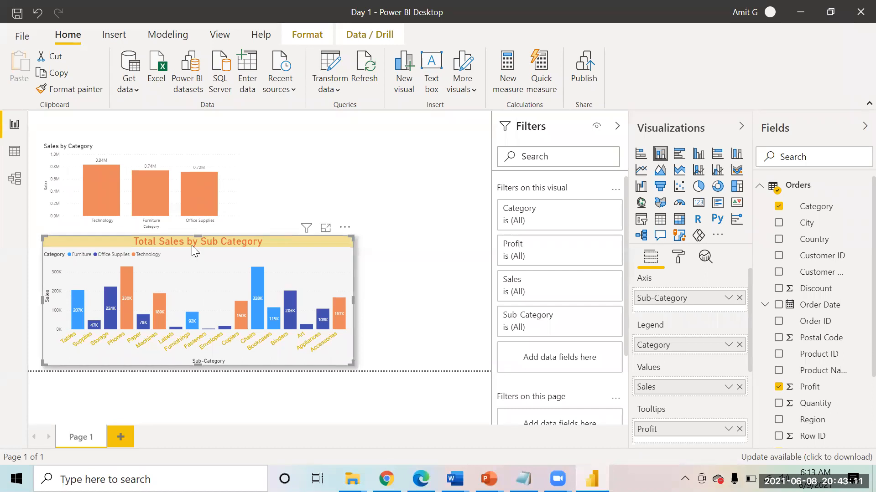
{"action": "left_click", "coordinate": [140, 145]}
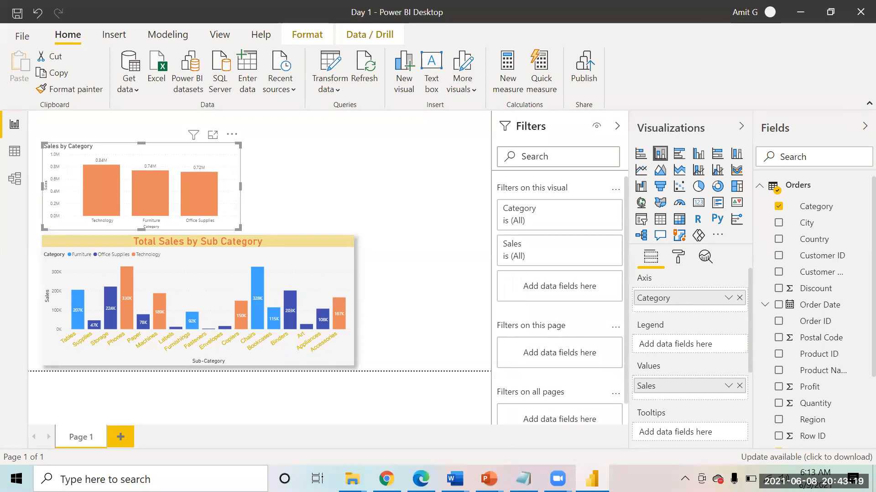
{"action": "mouse_move", "coordinate": [557, 479]}
{"action": "left_click", "coordinate": [628, 408]}
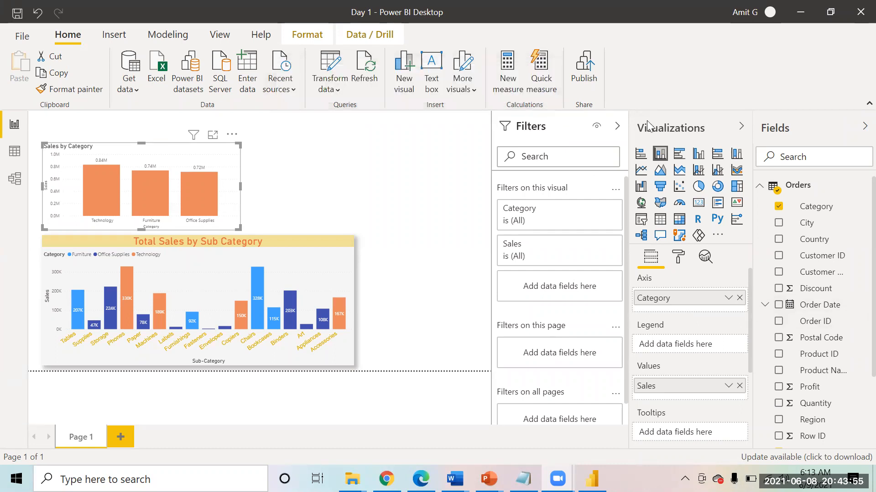
{"action": "mouse_move", "coordinate": [753, 294]}
{"action": "left_mouse_down"}
{"action": "mouse_move", "coordinate": [754, 321]}
{"action": "mouse_move", "coordinate": [857, 311]}
{"action": "mouse_move", "coordinate": [854, 285]}
{"action": "mouse_move", "coordinate": [745, 298]}
{"action": "left_mouse_up"}
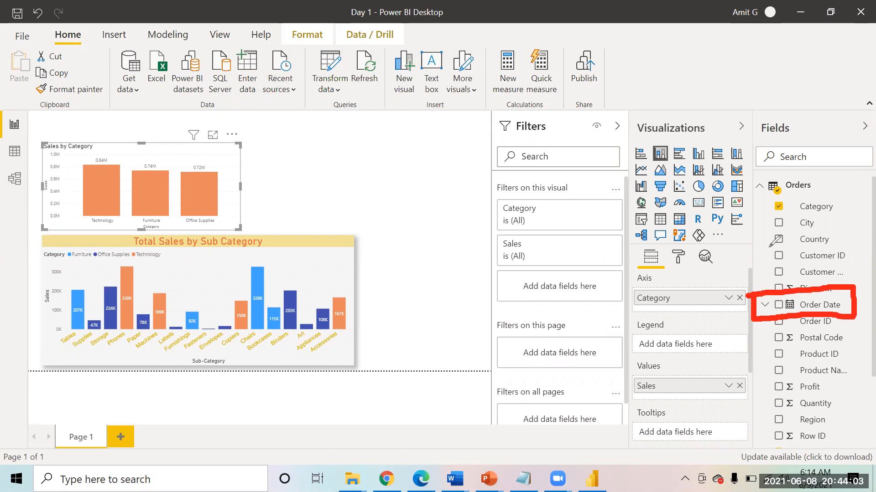
{"action": "mouse_move", "coordinate": [753, 241]}
{"action": "left_mouse_down"}
{"action": "mouse_move", "coordinate": [766, 273]}
{"action": "mouse_move", "coordinate": [747, 276]}
{"action": "mouse_move", "coordinate": [765, 272]}
{"action": "left_mouse_up"}
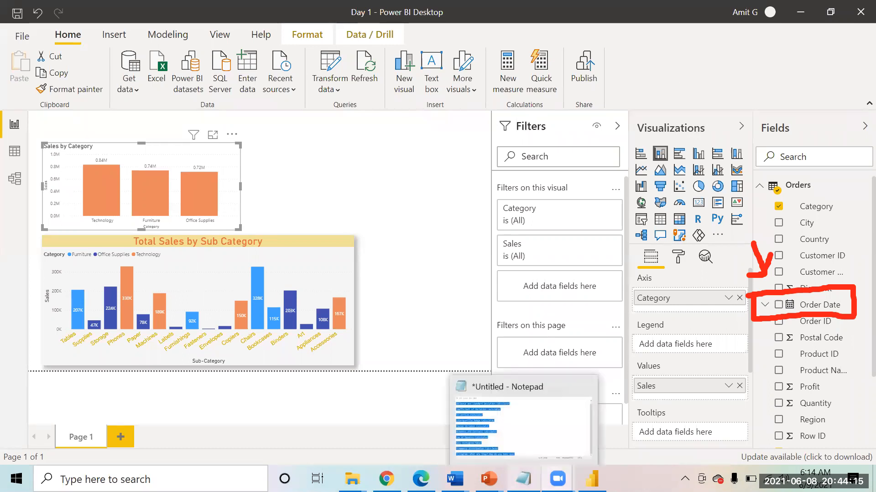
Switch to a new blank Notepad document and write "9 June 2021" on its third line
{"action": "left_click", "coordinate": [523, 479]}
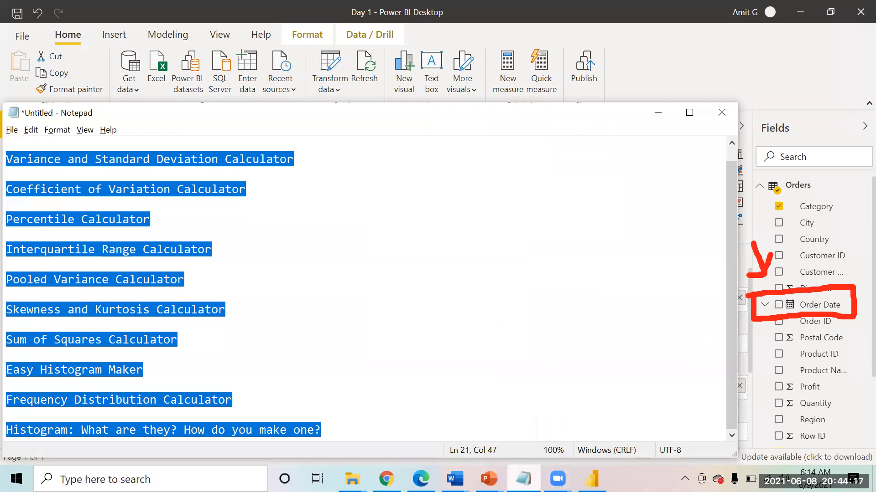
{"action": "key", "text": "super"}
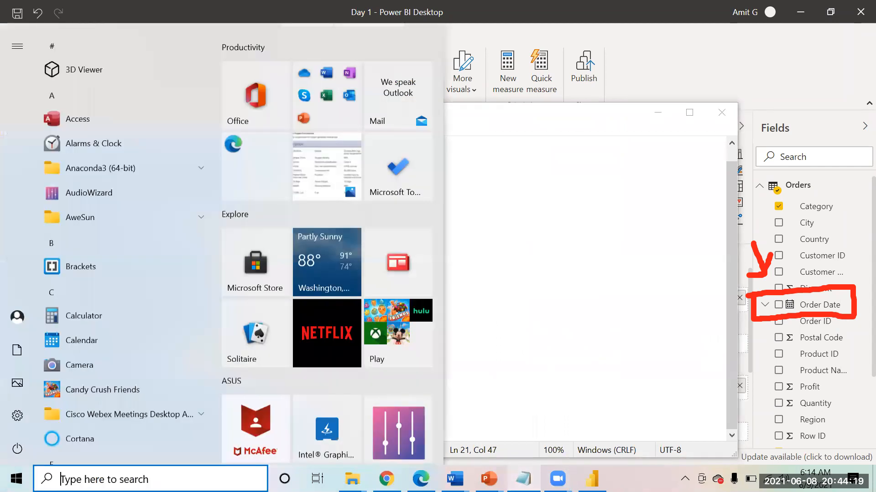
{"action": "type", "text": "note"}
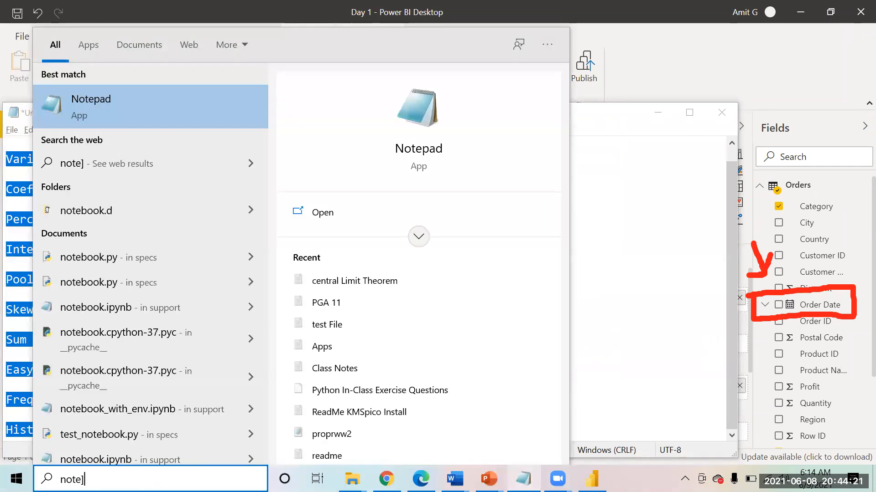
{"action": "key", "text": "Return"}
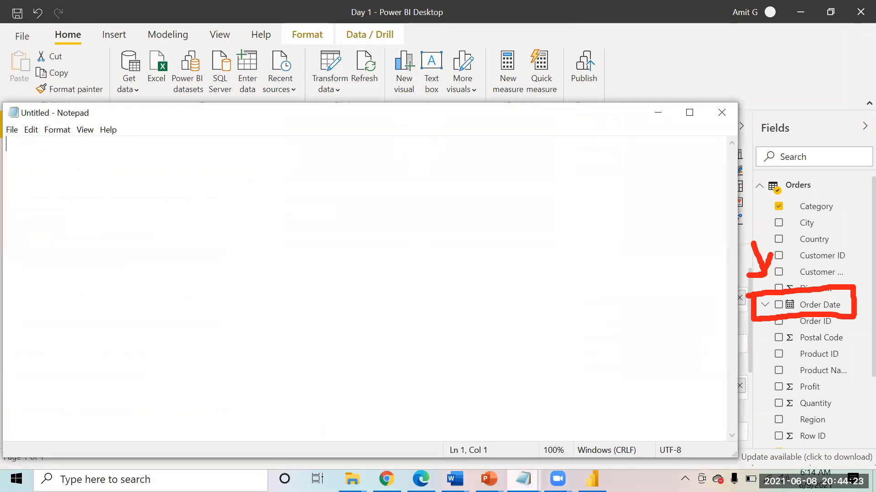
{"action": "key", "text": "Return"}
{"action": "key", "text": "Return"}
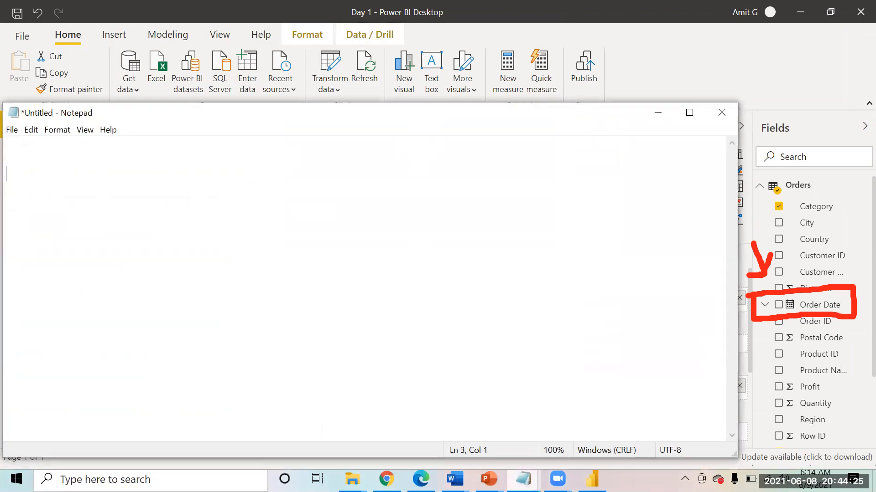
{"action": "type", "text": "9 June 2021"}
{"action": "key", "text": "Return"}
{"action": "key", "text": "Return"}
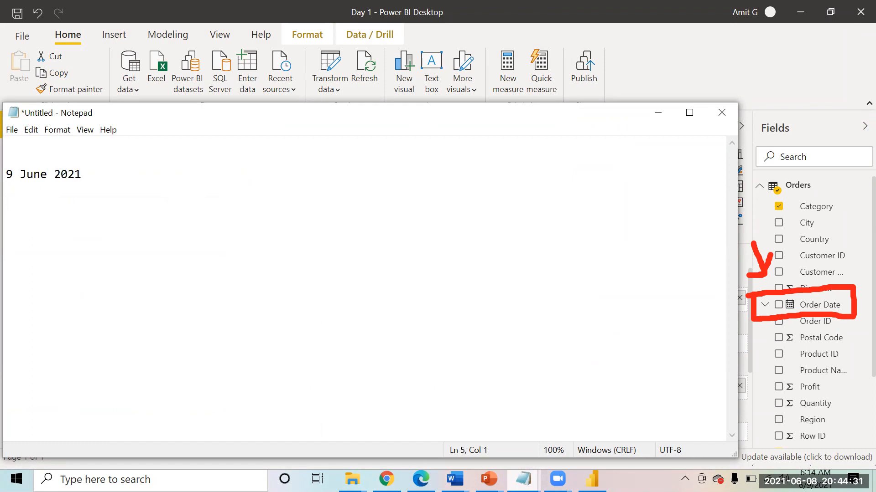
{"action": "type", "text": "Day"}
{"action": "key", "text": "Return"}
{"action": "type", "text": "Month"}
{"action": "key", "text": "Return"}
{"action": "key", "text": "Up"}
{"action": "key", "text": "Up"}
{"action": "key", "text": "shift+Down"}
{"action": "key", "text": "shift+Down"}
{"action": "key", "text": "Delete"}
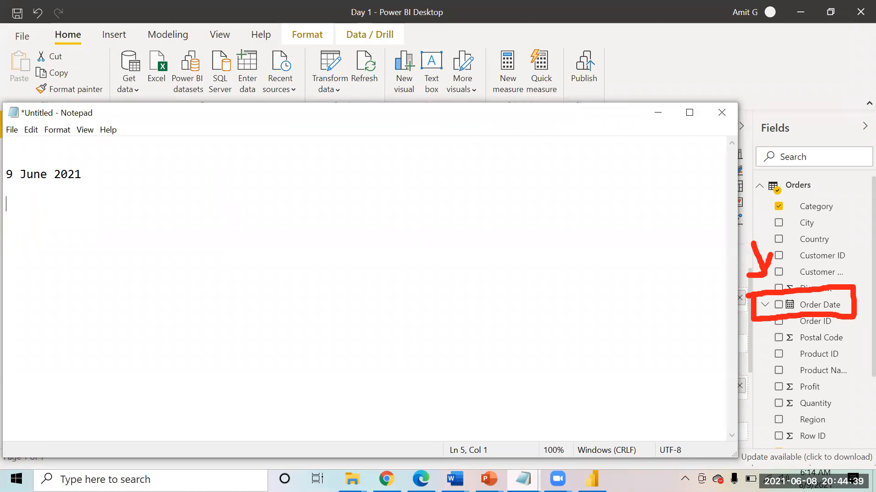
List Year, Quarter, Month and Day on separate lines below the date
{"action": "type", "text": "Year"}
{"action": "key", "text": "Return"}
{"action": "type", "text": "Quarter"}
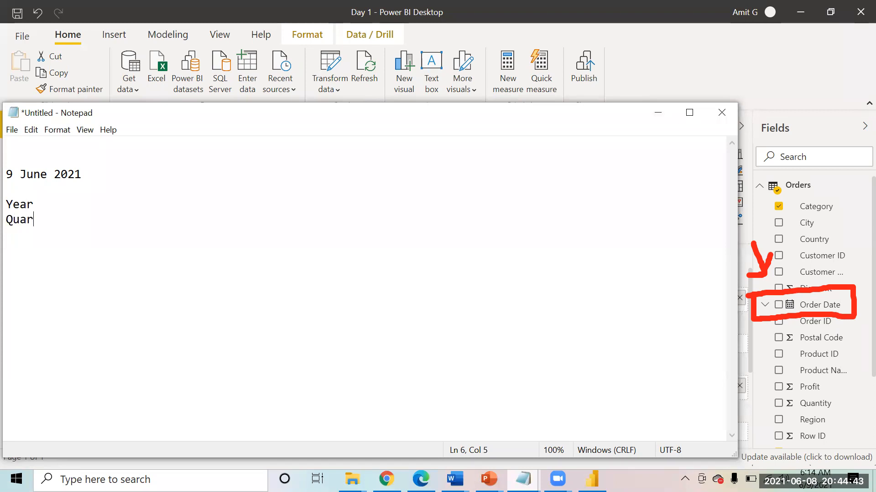
{"action": "key", "text": "Return"}
{"action": "type", "text": "Month"}
{"action": "key", "text": "Return"}
{"action": "type", "text": "Dat"}
{"action": "key", "text": "BackSpace"}
{"action": "type", "text": "y"}
Add the date's parts beside the labels: Year --- 2021, Quarter --- Q2, Month -- 6 and Day --- 9
{"action": "key", "text": "Up"}
{"action": "key", "text": "Up"}
{"action": "key", "text": "Right"}
{"action": "key", "text": "Right"}
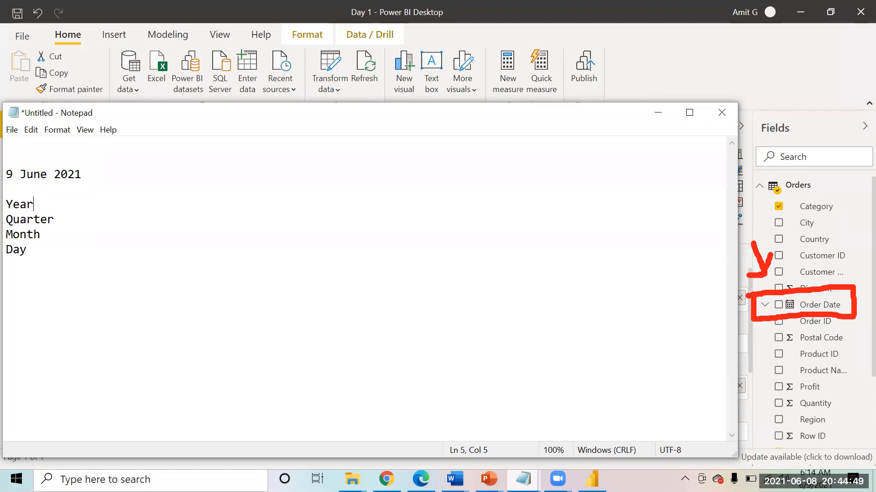
{"action": "key", "text": "Left"}
{"action": "type", "text": "--- 2021"}
{"action": "key", "text": "Down"}
{"action": "type", "text": "--- Q2"}
{"action": "key", "text": "Up"}
{"action": "key", "text": "Down"}
{"action": "key", "text": "Down"}
{"action": "key", "text": "Down"}
{"action": "key", "text": "Up"}
{"action": "key", "text": "Right"}
{"action": "key", "text": "Right"}
{"action": "type", "text": "-- "}
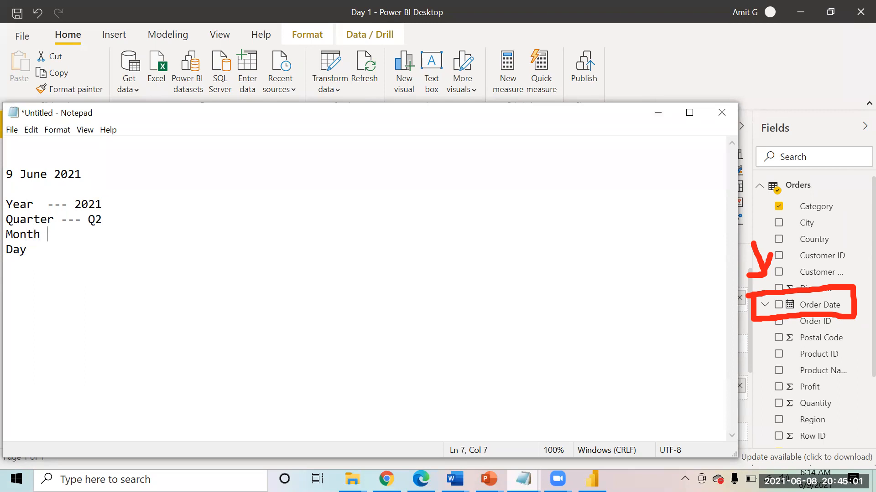
{"action": "type", "text": "6"}
{"action": "key", "text": "Down"}
{"action": "type", "text": "--- 9"}
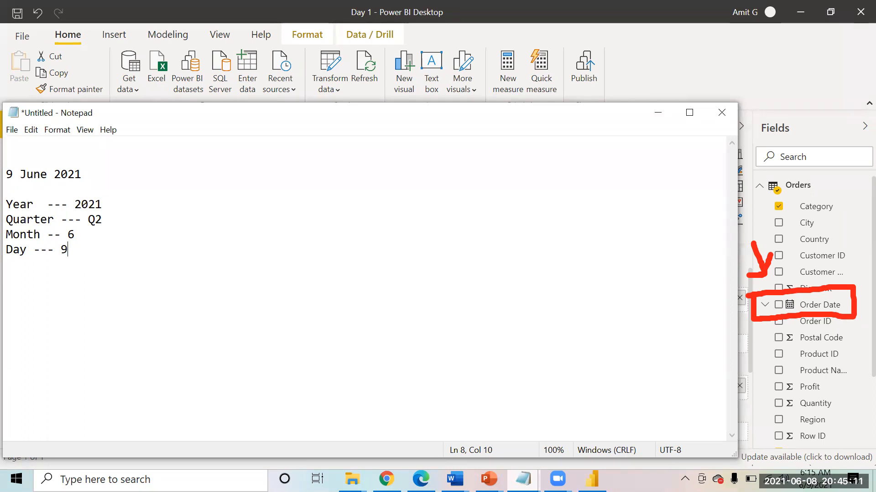
Highlight the Quarter, Month and Day labels in turn, and minimize Notepad to return to Power BI Desktop
{"action": "double_click", "coordinate": [29, 218]}
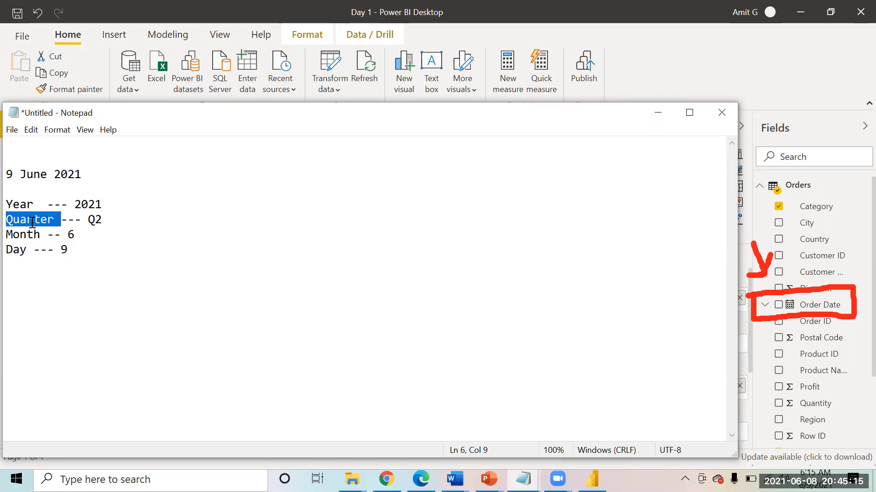
{"action": "double_click", "coordinate": [28, 233]}
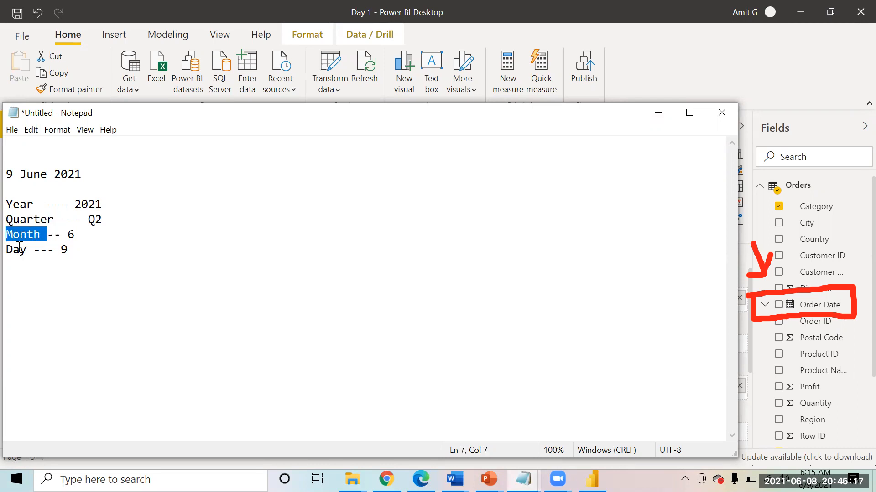
{"action": "double_click", "coordinate": [19, 248]}
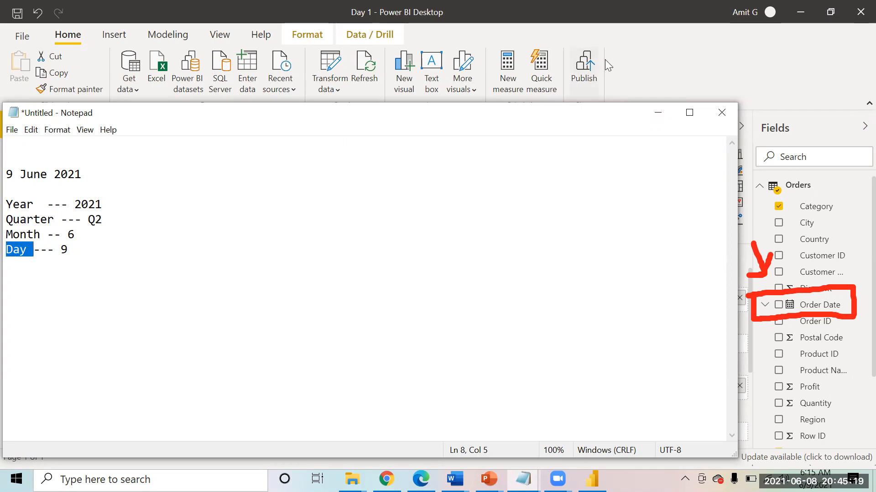
{"action": "left_click", "coordinate": [658, 113]}
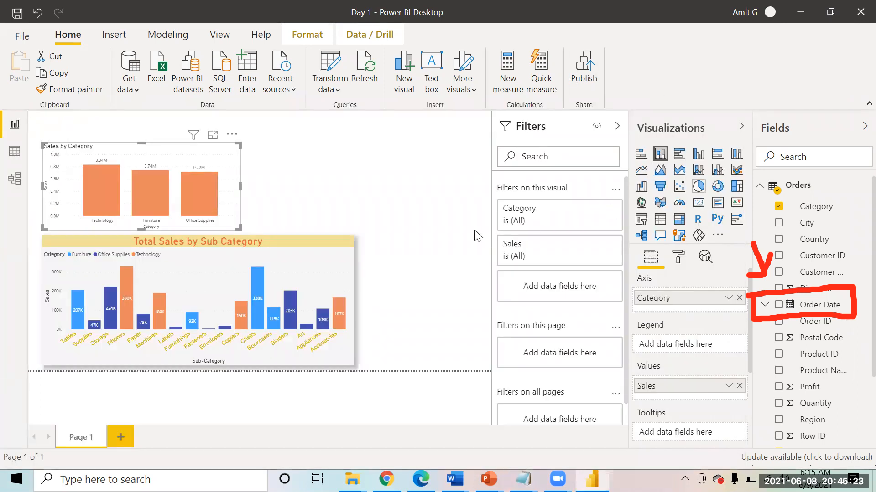
Select the sub-category chart, and expand the Order Date field and its Date Hierarchy to show the date levels
{"action": "left_click", "coordinate": [312, 248]}
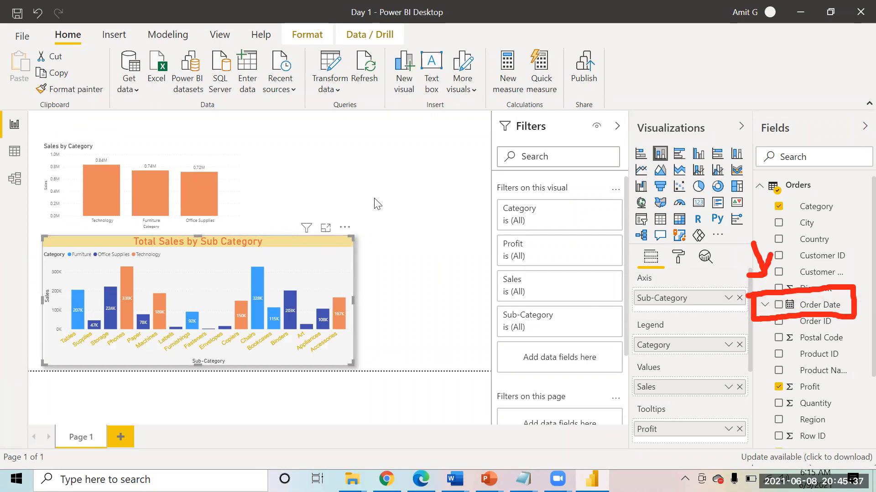
{"action": "left_click", "coordinate": [767, 307]}
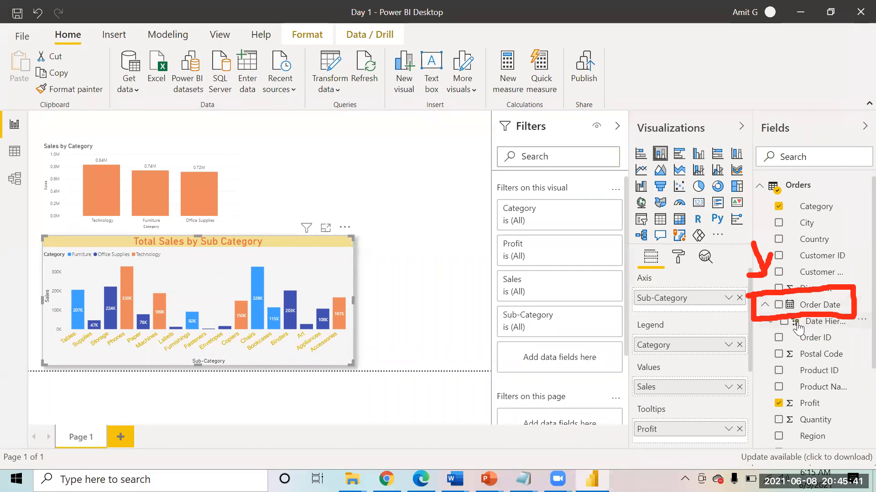
{"action": "left_click", "coordinate": [772, 322]}
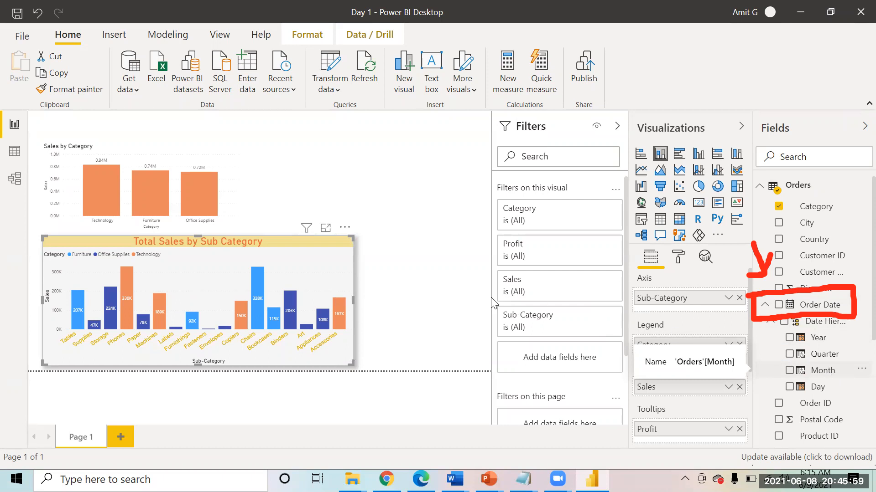
Add an empty line chart beside the Sales by Category chart and widen it toward that chart
{"action": "left_click", "coordinate": [404, 217]}
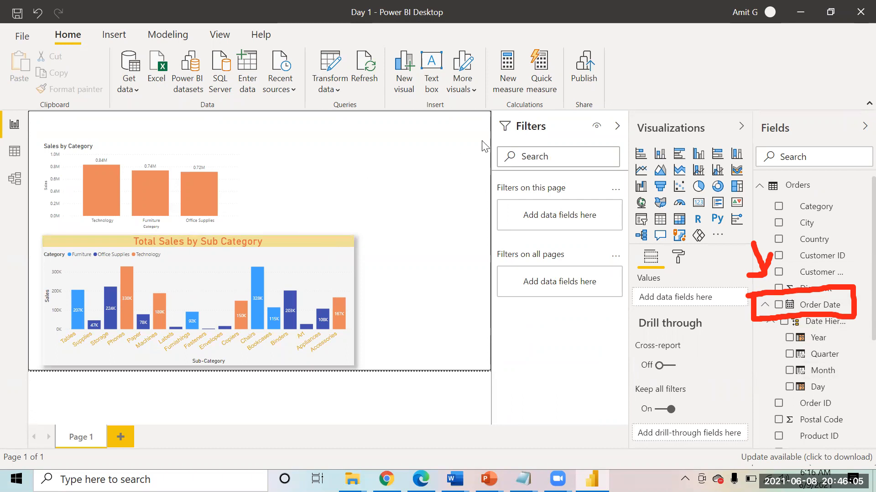
{"action": "left_click", "coordinate": [640, 171]}
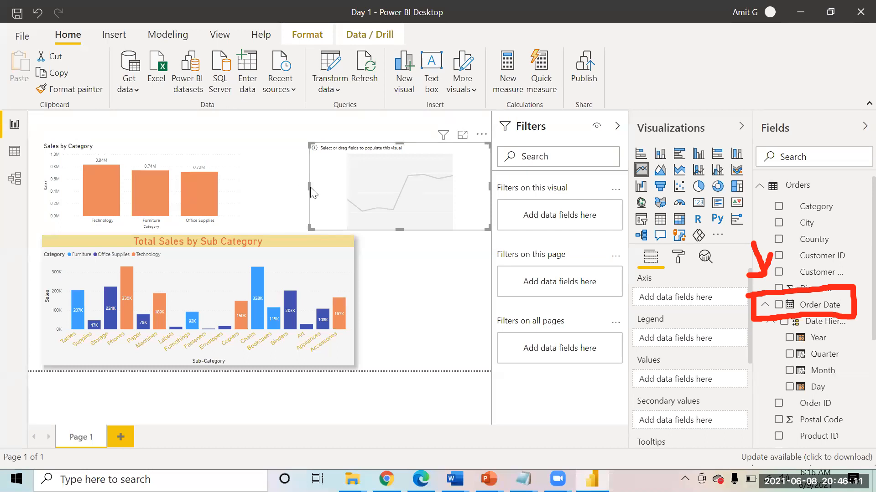
{"action": "left_click_drag", "start_coordinate": [311, 189], "coordinate": [245, 191]}
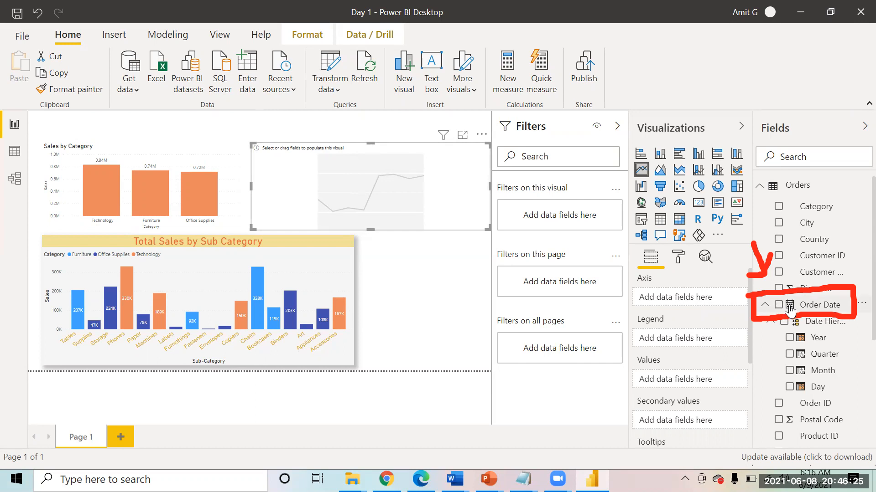
Assign Order Date to the line chart's axis and Sales to its values
{"action": "left_click_drag", "start_coordinate": [808, 308], "coordinate": [701, 301]}
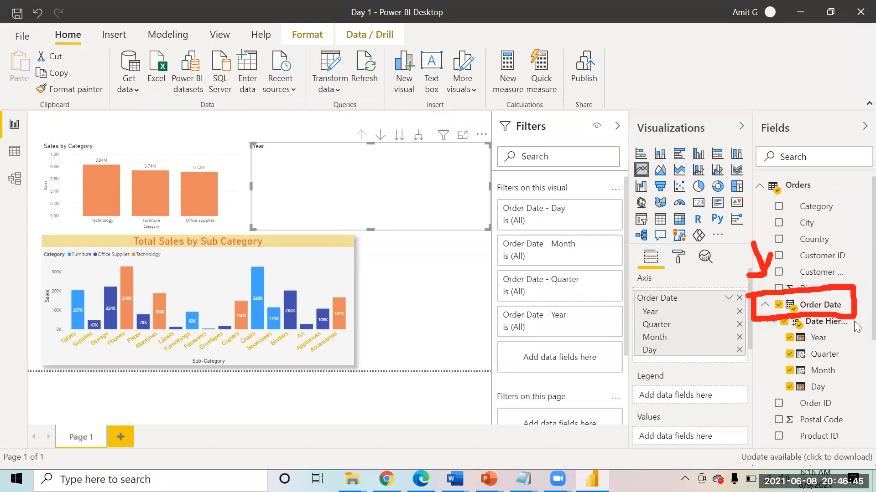
{"action": "scroll", "coordinate": [856, 365], "scroll_direction": "down", "scroll_amount": 5}
{"action": "scroll", "coordinate": [856, 403], "scroll_direction": "down", "scroll_amount": 1}
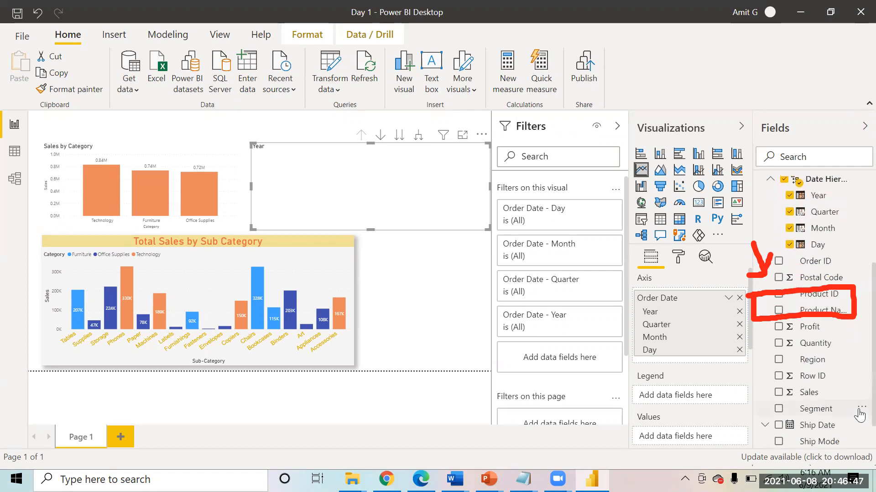
{"action": "left_click_drag", "start_coordinate": [796, 398], "coordinate": [700, 440]}
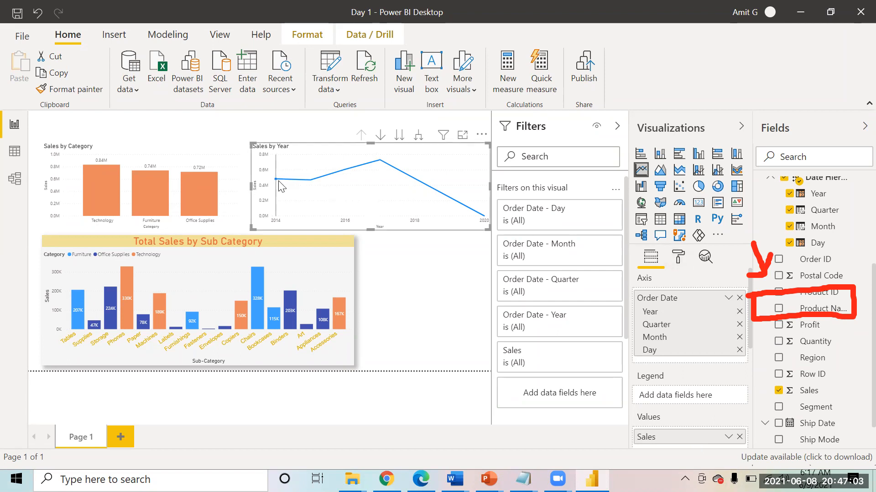
Inspect the sales values at the yearly points along the Sales by Year line, including 2014, 2016, 2017 and 2020
{"action": "mouse_move", "coordinate": [281, 186]}
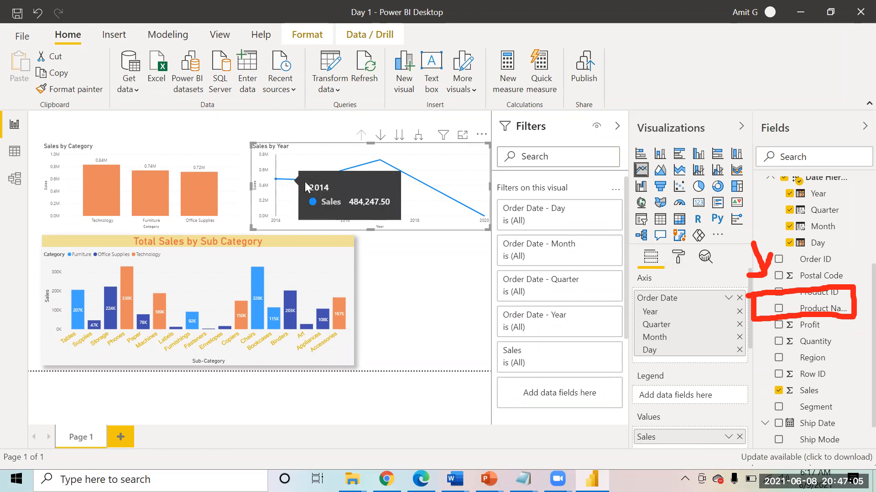
{"action": "mouse_move", "coordinate": [312, 187]}
{"action": "mouse_move", "coordinate": [345, 187]}
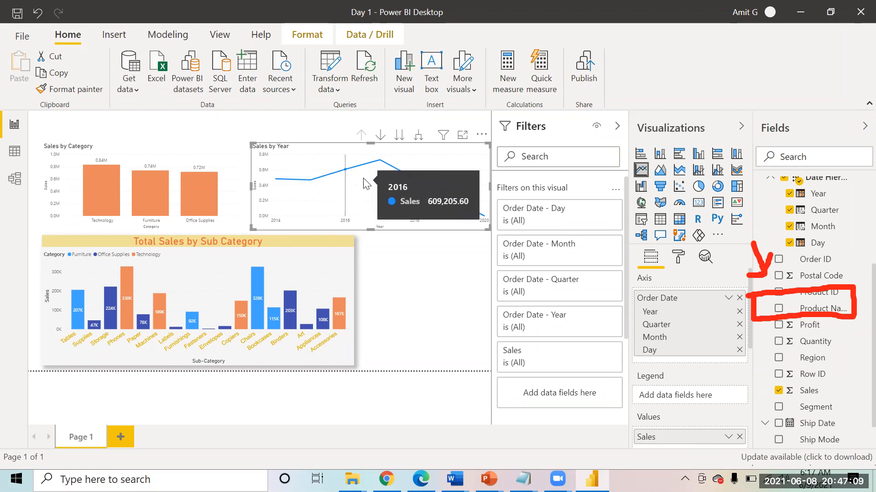
{"action": "mouse_move", "coordinate": [377, 181]}
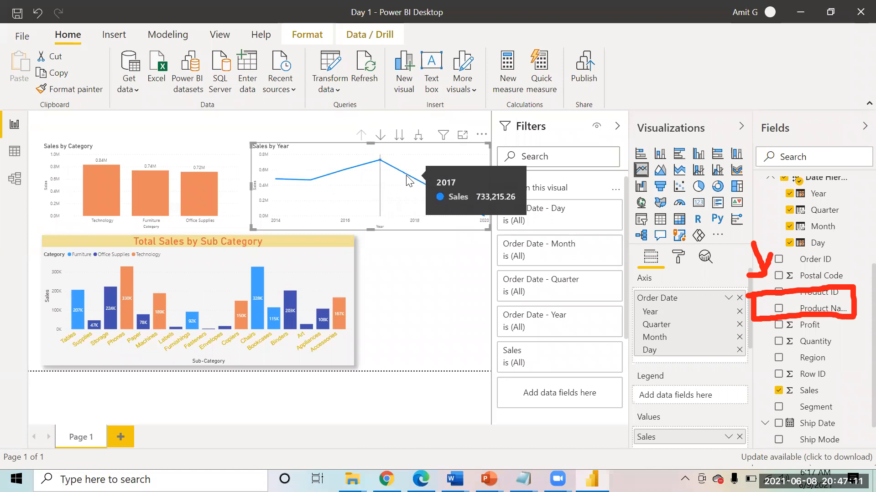
{"action": "mouse_move", "coordinate": [483, 215]}
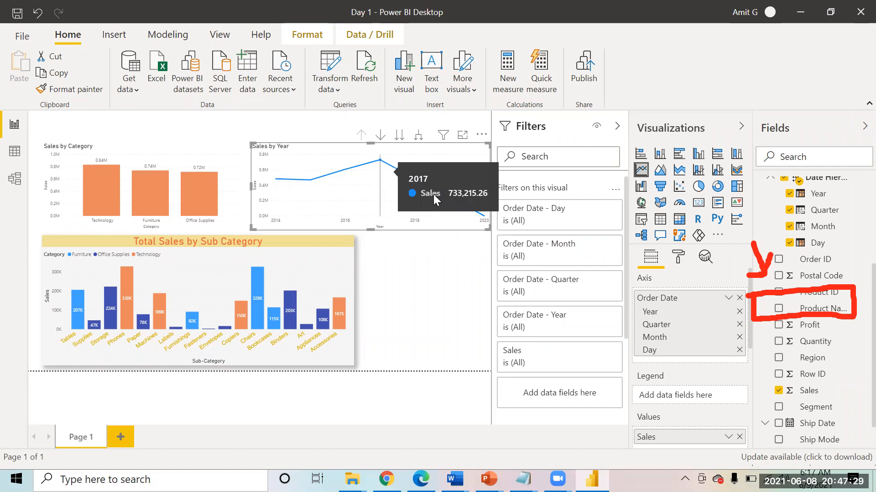
{"action": "mouse_move", "coordinate": [445, 199]}
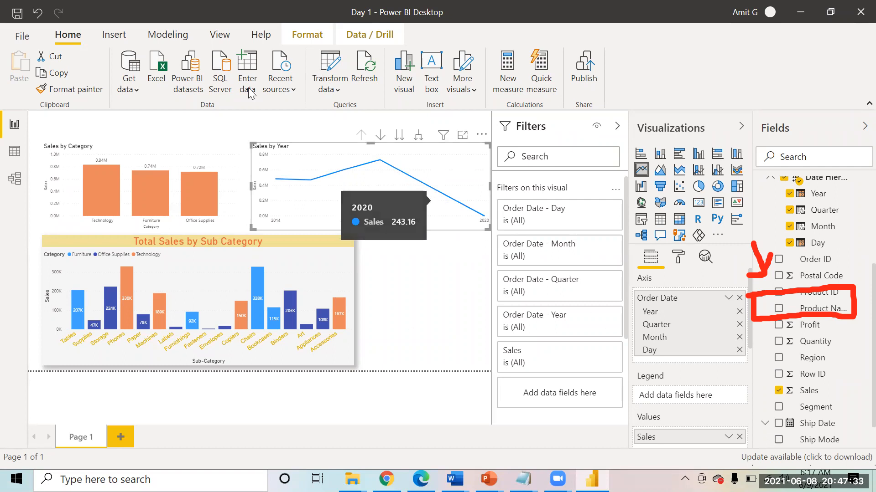
Check the file path of the report's data source in the data source settings, and close them
{"action": "left_click", "coordinate": [329, 88]}
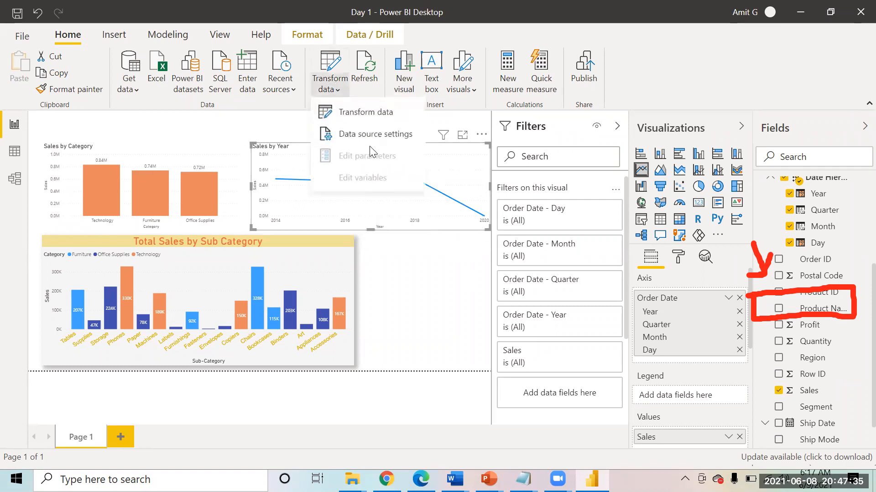
{"action": "left_click", "coordinate": [367, 135]}
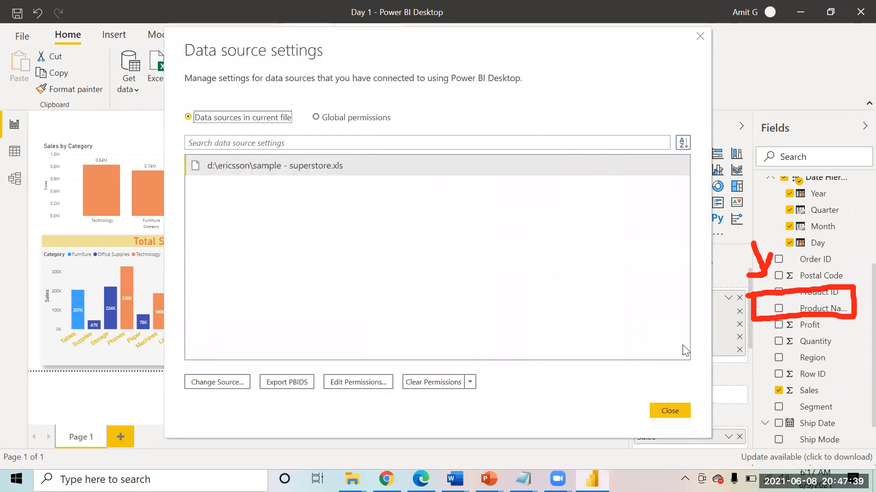
{"action": "left_click", "coordinate": [681, 416]}
Switch to the Power BI folder window in File Explorer, go to the Ericsson folder, and open the Sample - Superstore workbook in Excel
{"action": "mouse_move", "coordinate": [352, 479]}
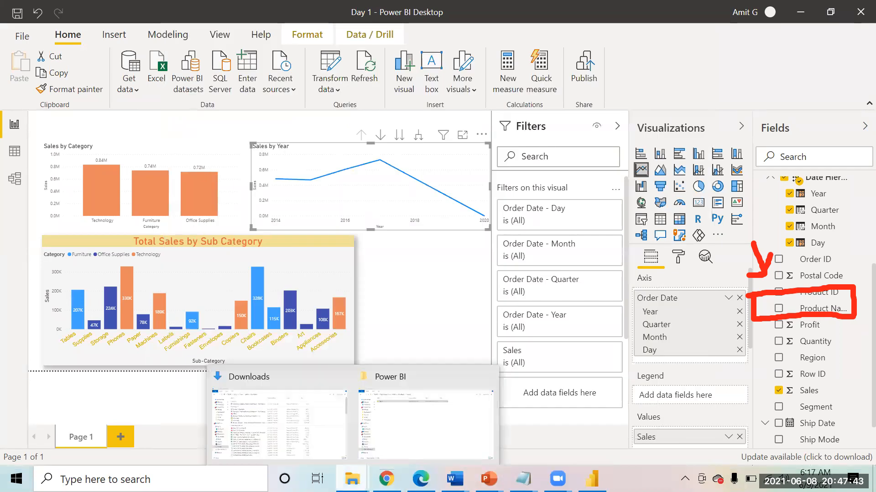
{"action": "left_click", "coordinate": [413, 401]}
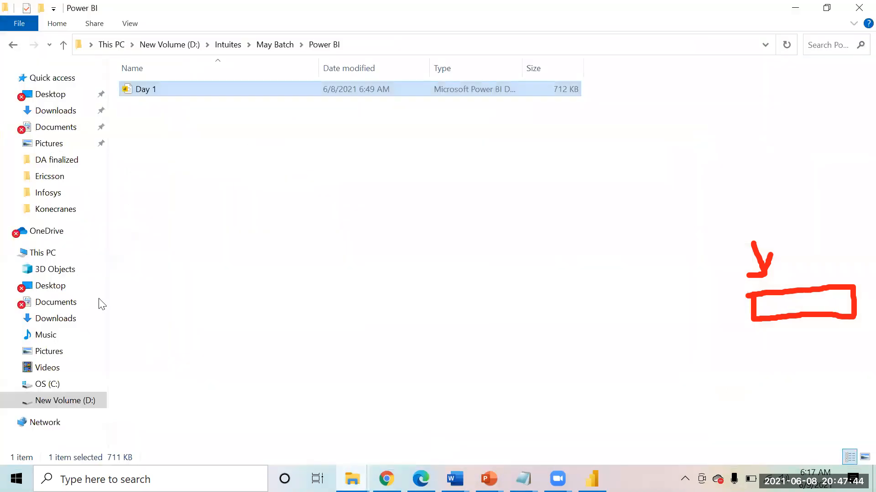
{"action": "left_click", "coordinate": [40, 178]}
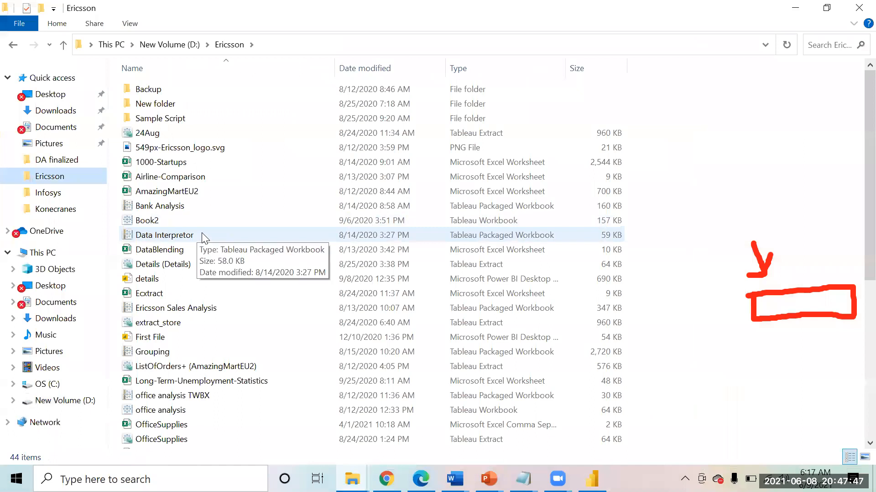
{"action": "key", "text": "Up"}
{"action": "key", "text": "Up"}
{"action": "key", "text": "Down"}
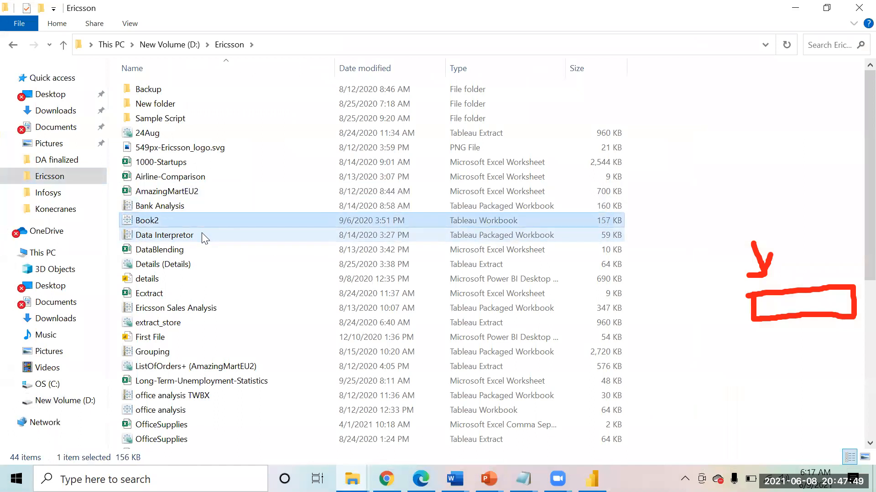
{"action": "key", "text": "Down"}
{"action": "key", "text": "Down"}
{"action": "key", "text": "Down"}
{"action": "type", "text": "sam"}
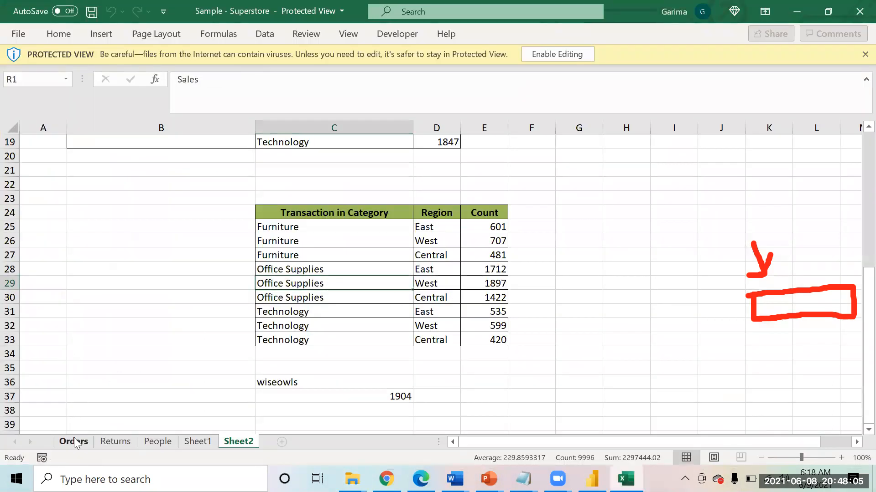
Go to the last record of the Orders sheet, row 9996, and select its row to examine the order date
{"action": "left_click", "coordinate": [75, 441]}
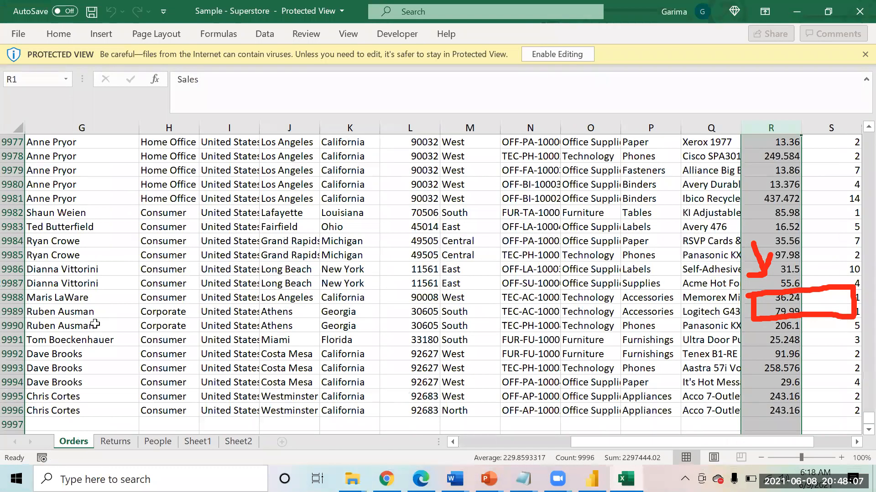
{"action": "left_click", "coordinate": [88, 425]}
{"action": "key", "text": "Left"}
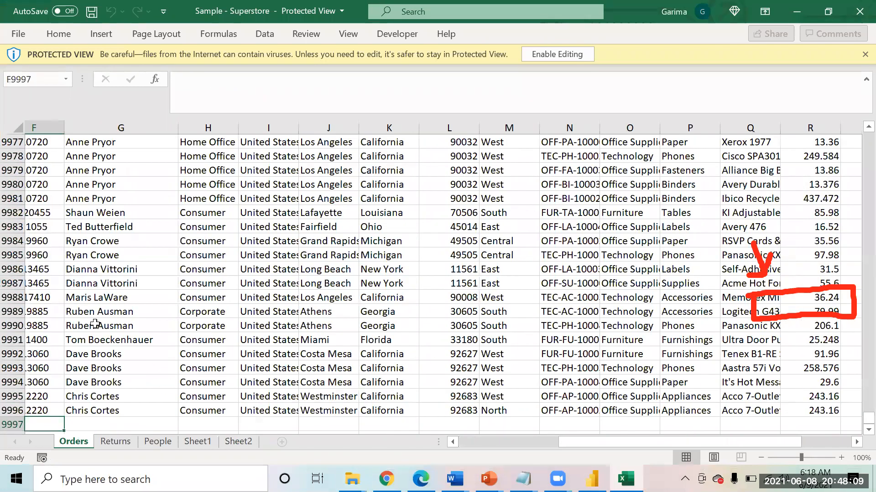
{"action": "key", "text": "Home"}
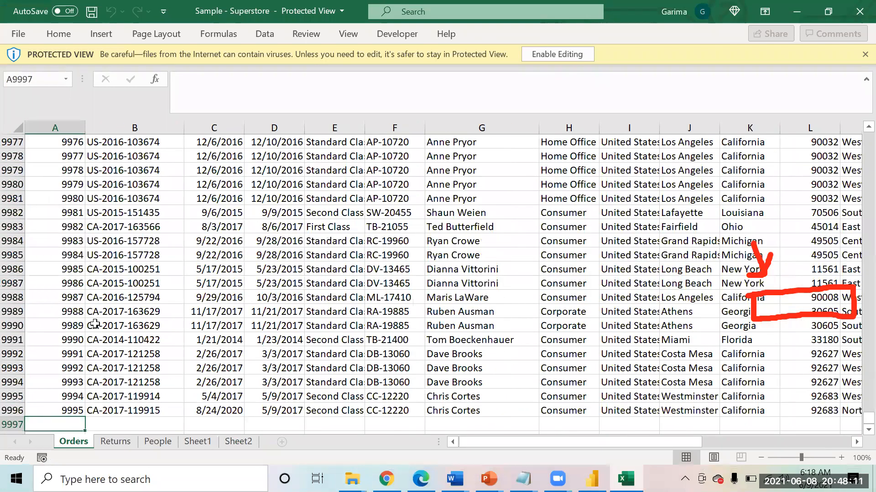
{"action": "key", "text": "Up"}
{"action": "key", "text": "shift+space"}
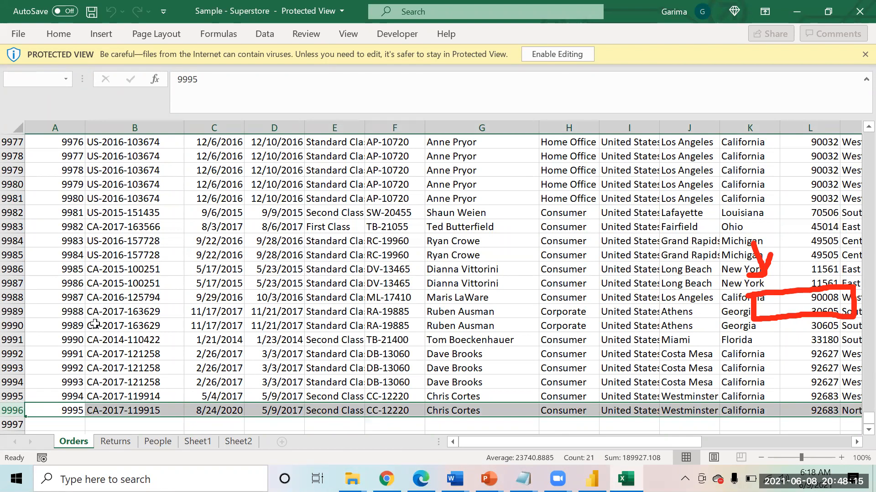
{"action": "key", "text": "Down"}
{"action": "key", "text": "Up"}
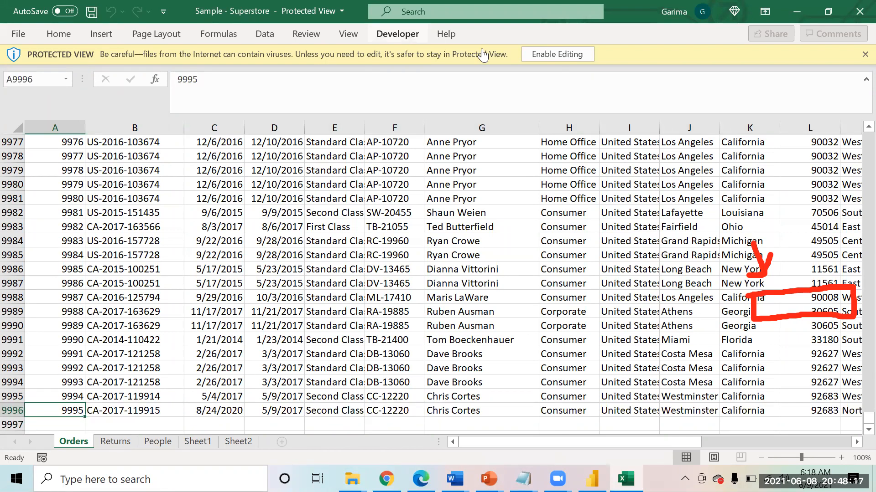
Enable editing and content for the workbook, and delete the last Orders record in row 9996
{"action": "left_click", "coordinate": [543, 56]}
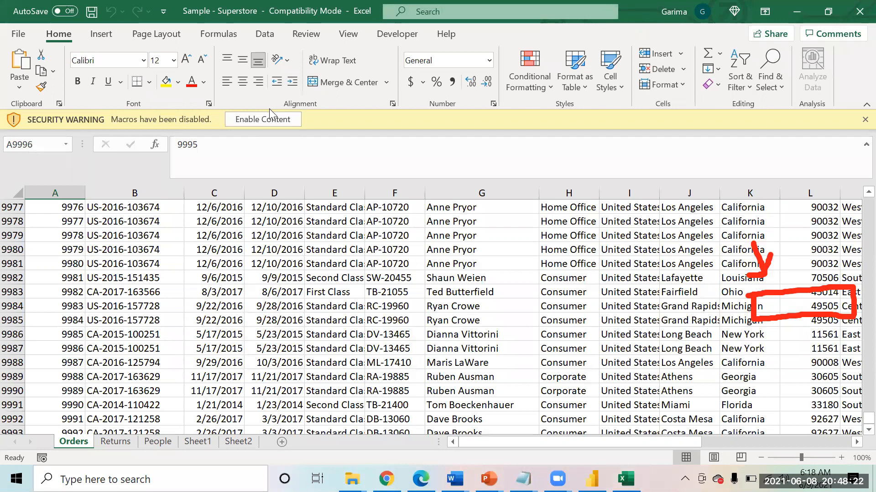
{"action": "left_click", "coordinate": [264, 115]}
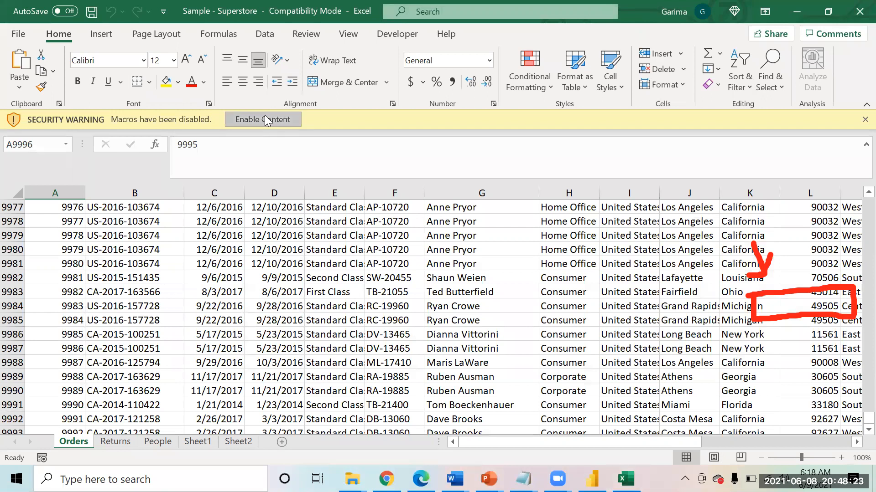
{"action": "left_click", "coordinate": [126, 301]}
{"action": "key", "text": "ctrl+Down"}
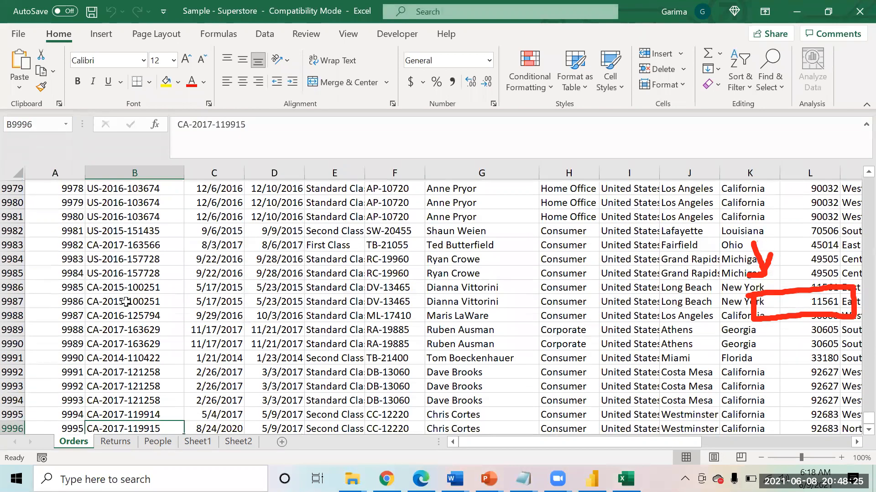
{"action": "key", "text": "ctrl+shift+Right"}
{"action": "scroll", "coordinate": [126, 301], "scroll_direction": "down", "scroll_amount": 1}
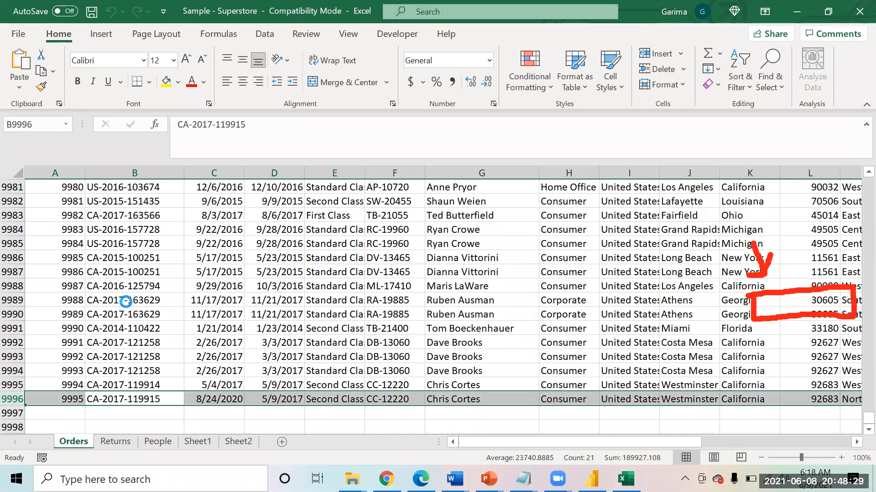
{"action": "key", "text": "Delete"}
{"action": "key", "text": "Up"}
{"action": "key", "text": "Up"}
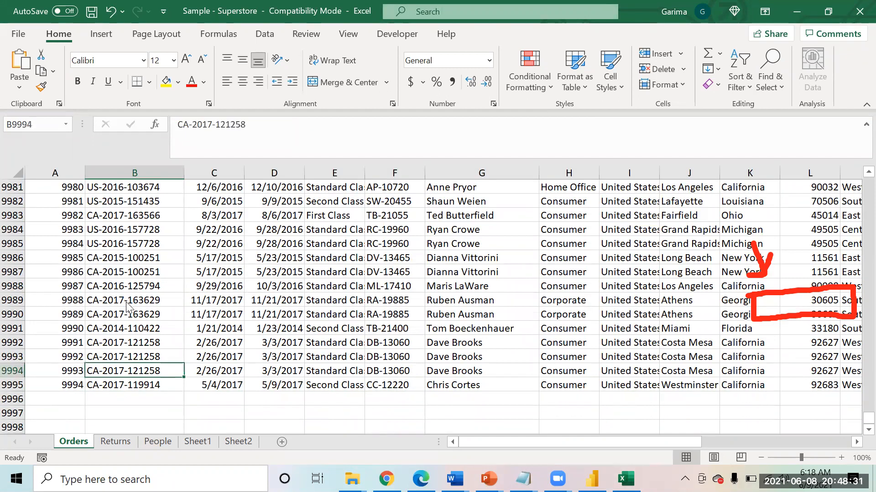
Return to the header row of the Orders sheet and save the workbook, continuing past the compatibility check
{"action": "key", "text": "ctrl+Up"}
{"action": "key", "text": "ctrl+s"}
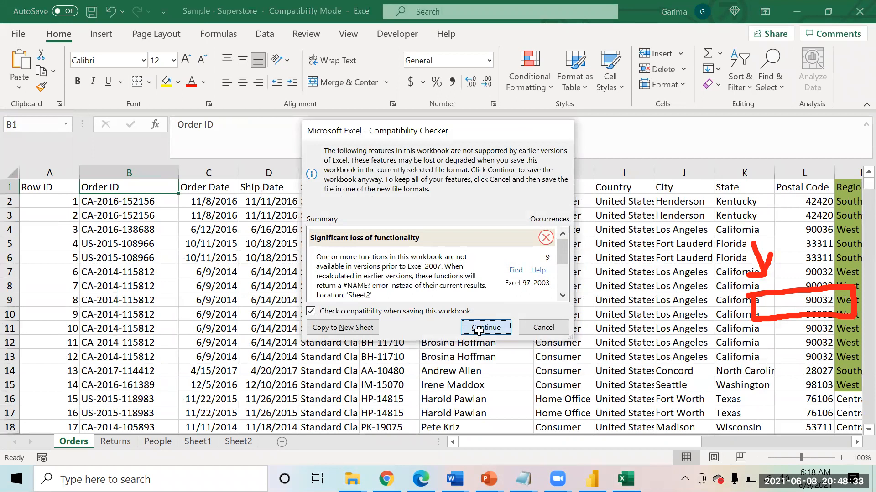
{"action": "left_click", "coordinate": [484, 326]}
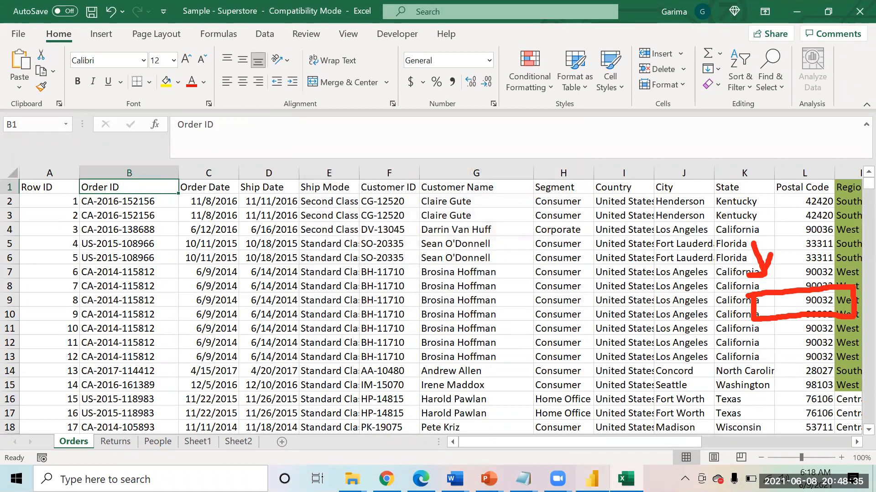
Switch to Power BI Desktop and refresh the Orders data, close the source workbook in Excel, and refresh again
{"action": "key", "text": "alt+Tab"}
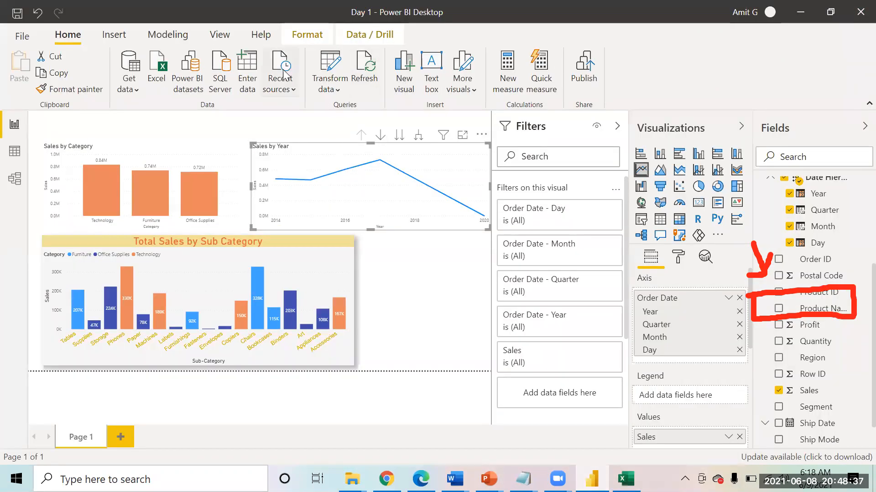
{"action": "left_click", "coordinate": [365, 82]}
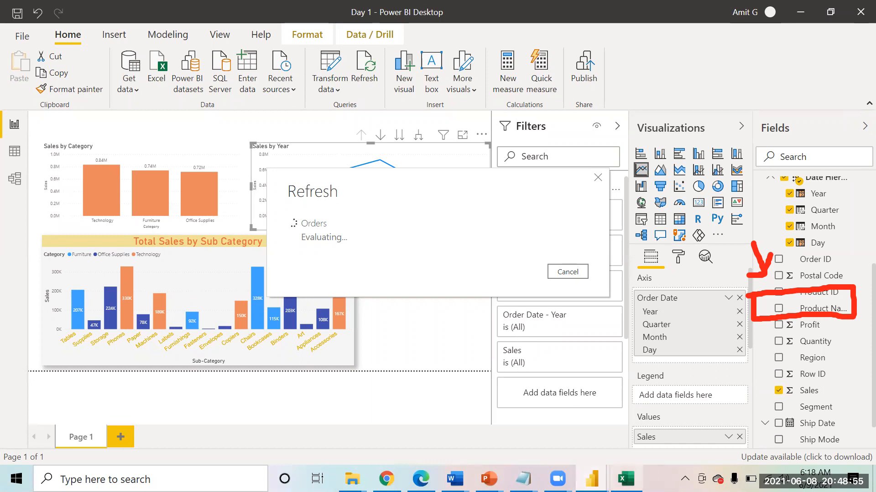
{"action": "left_click", "coordinate": [626, 479]}
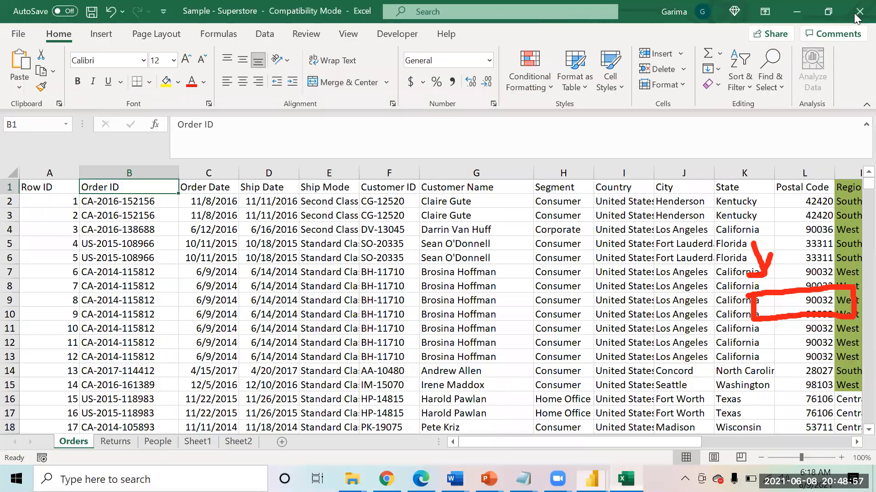
{"action": "left_click", "coordinate": [856, 14]}
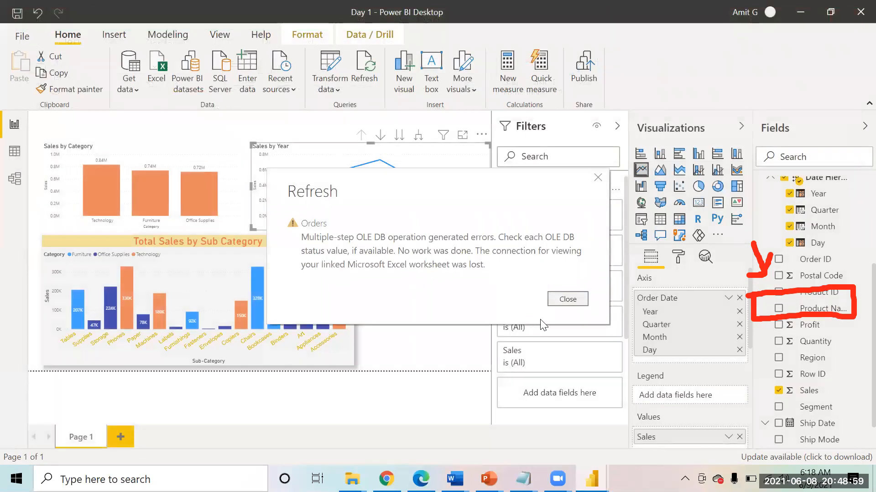
{"action": "left_click", "coordinate": [570, 302]}
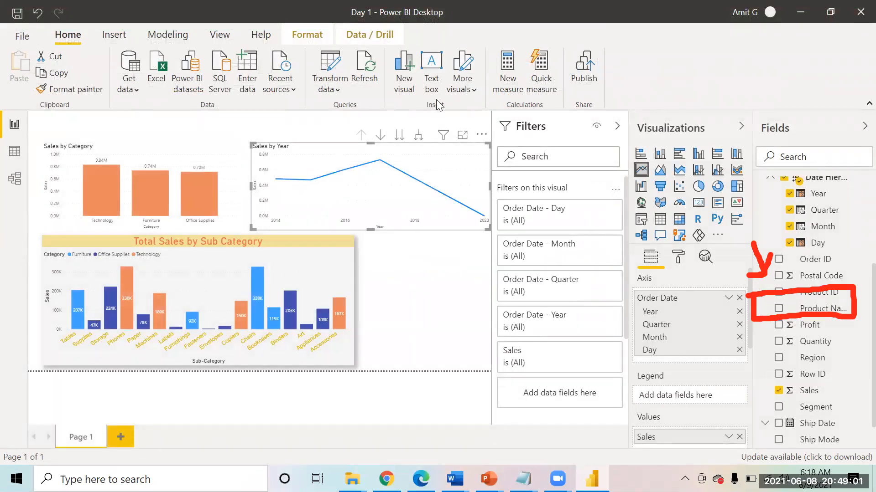
{"action": "left_click", "coordinate": [365, 78]}
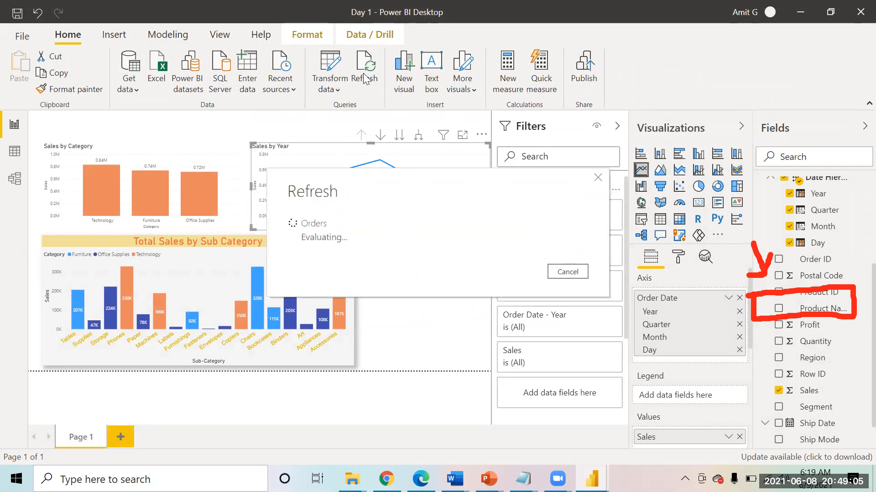
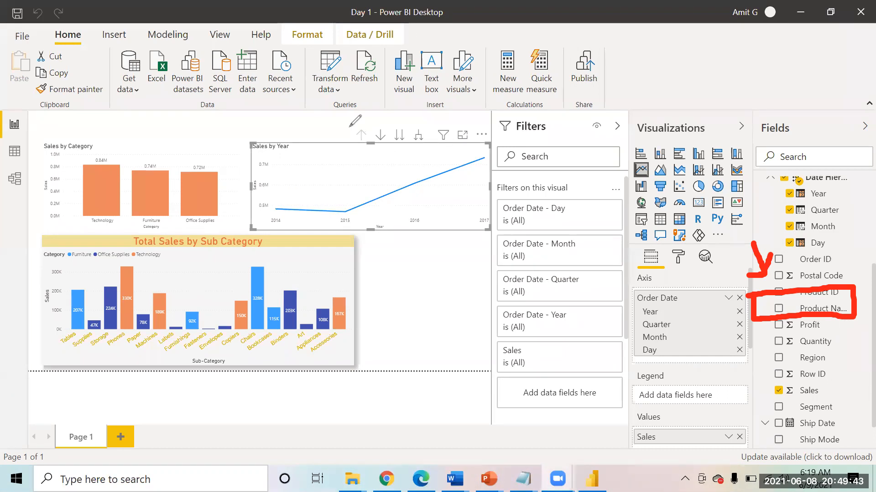
Mark the line chart's drill controls, take the chart through the Quarter, Month and Day levels, and drill back up to Month
{"action": "mouse_move", "coordinate": [350, 138]}
{"action": "left_mouse_down"}
{"action": "mouse_move", "coordinate": [358, 151]}
{"action": "mouse_move", "coordinate": [481, 152]}
{"action": "mouse_move", "coordinate": [432, 148]}
{"action": "mouse_move", "coordinate": [431, 112]}
{"action": "mouse_move", "coordinate": [343, 111]}
{"action": "mouse_move", "coordinate": [347, 126]}
{"action": "left_mouse_up"}
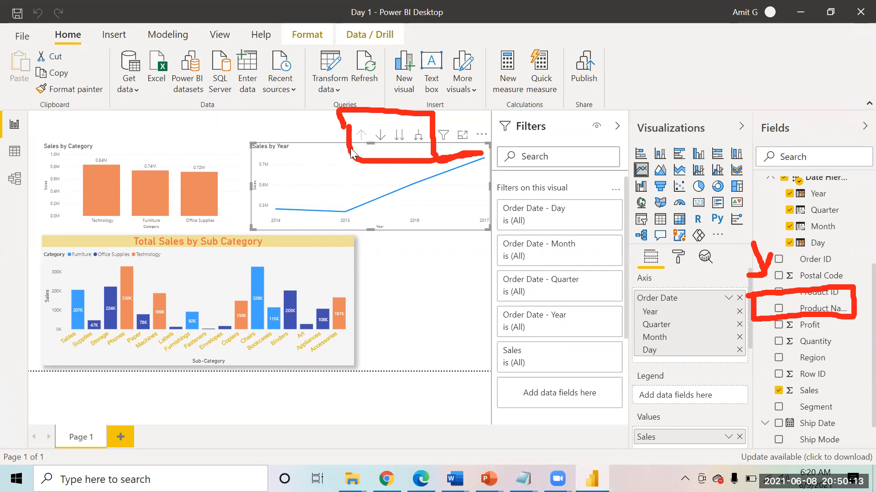
{"action": "left_click", "coordinate": [399, 136]}
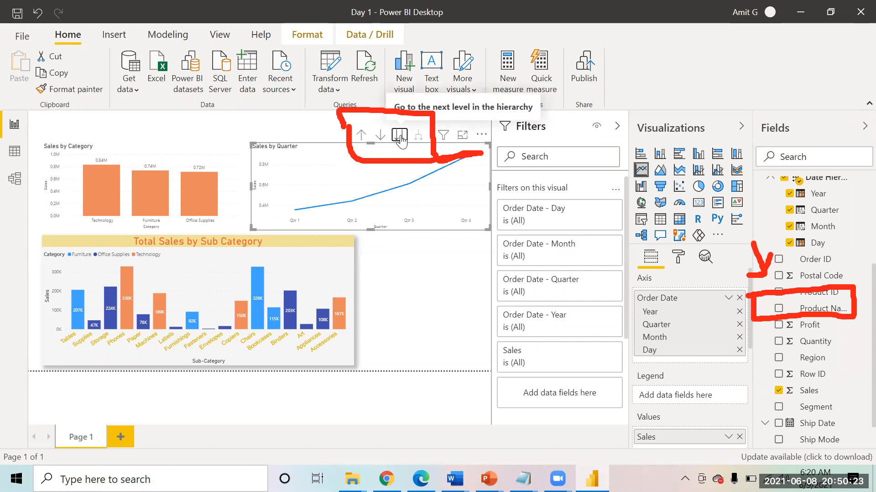
{"action": "left_click", "coordinate": [400, 136]}
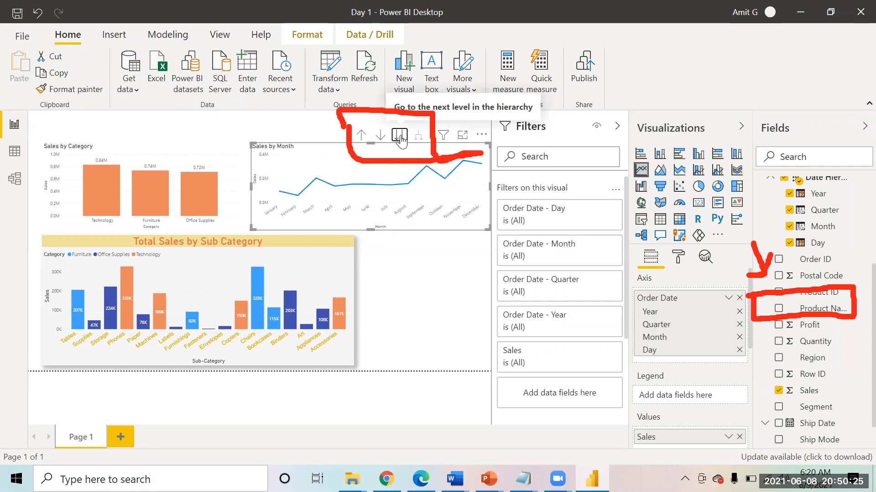
{"action": "left_click", "coordinate": [399, 135]}
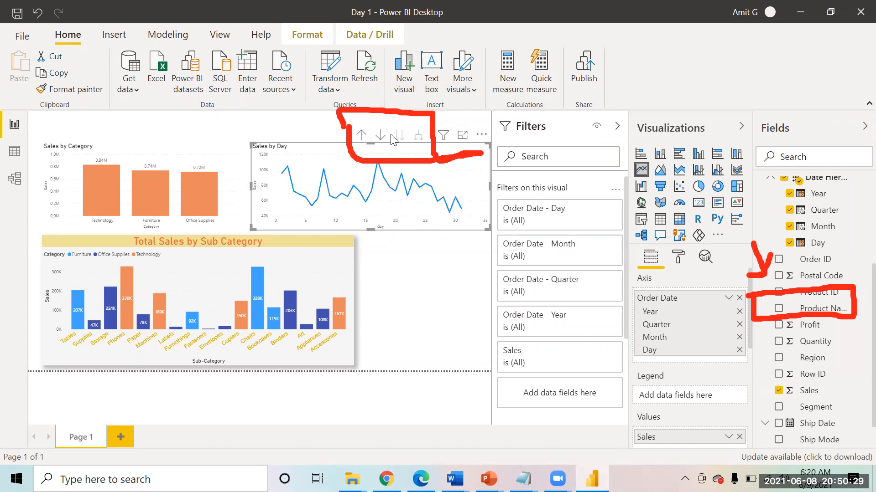
{"action": "left_click", "coordinate": [361, 136]}
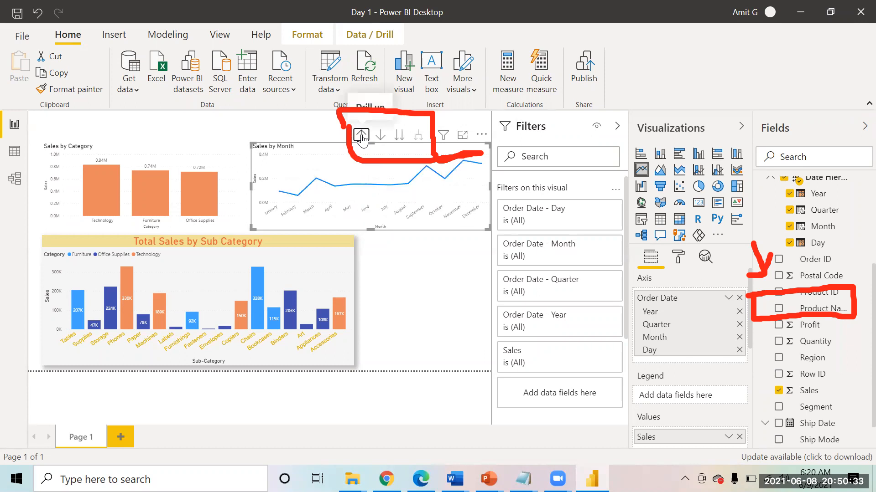
Drill the sales line chart up from the month level to the year level
{"action": "left_click", "coordinate": [361, 136]}
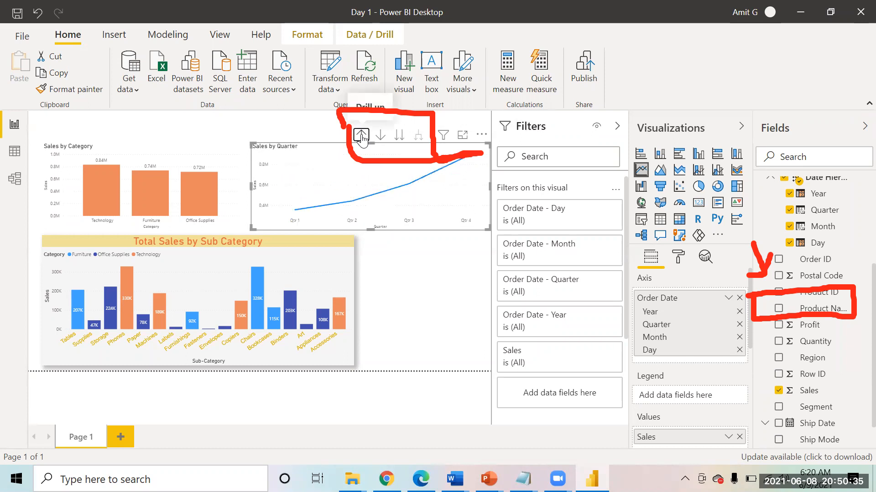
{"action": "left_click", "coordinate": [361, 136]}
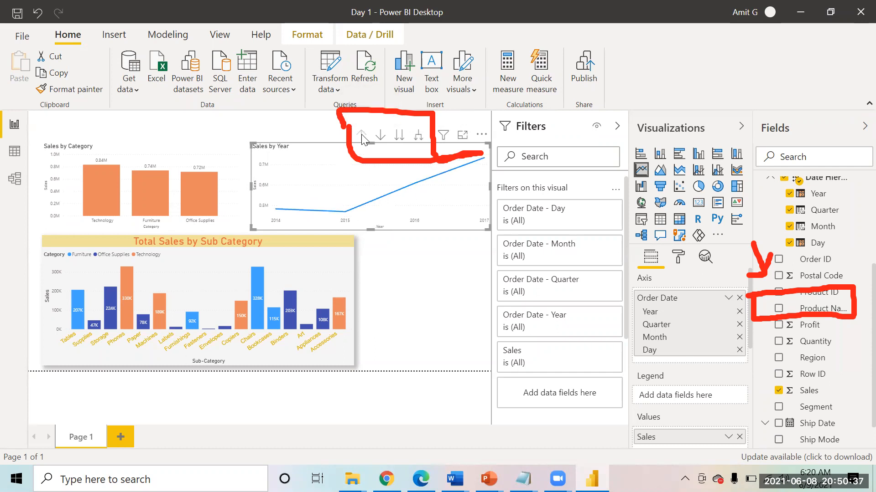
Step the line chart through the next hierarchy levels, quarter and month, inspecting sales at each, and drill back up to year
{"action": "left_click", "coordinate": [399, 135]}
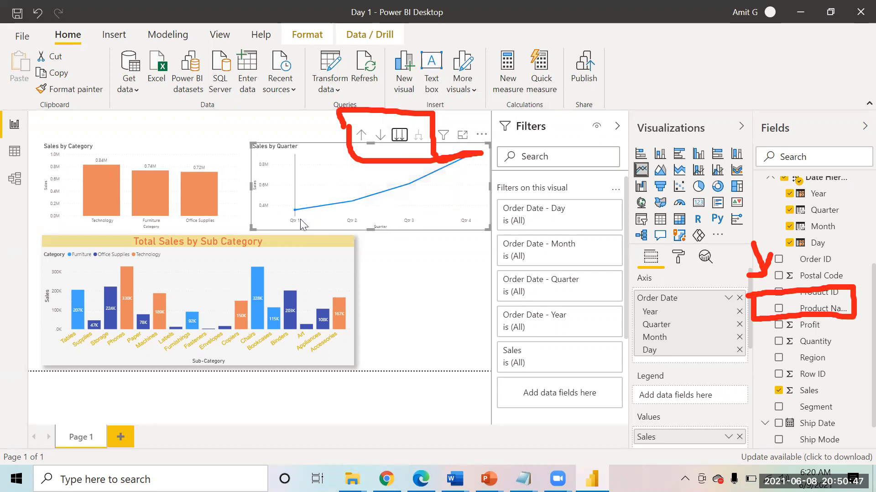
{"action": "mouse_move", "coordinate": [343, 212]}
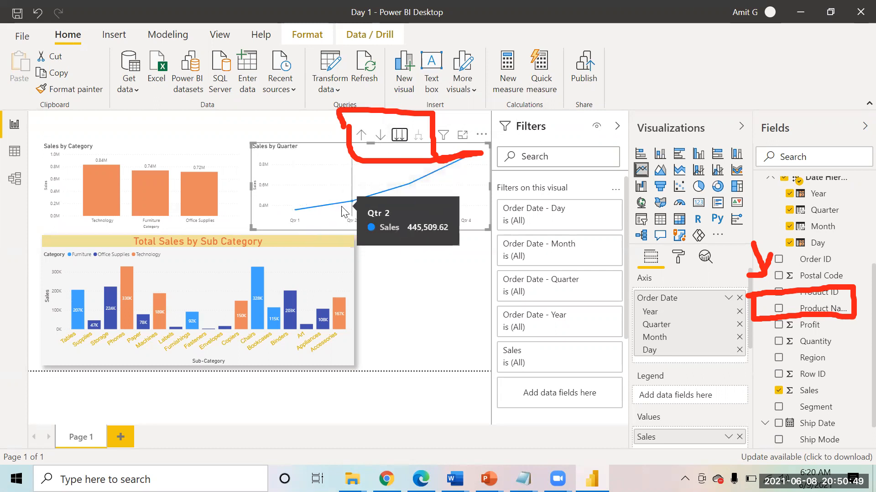
{"action": "mouse_move", "coordinate": [452, 175]}
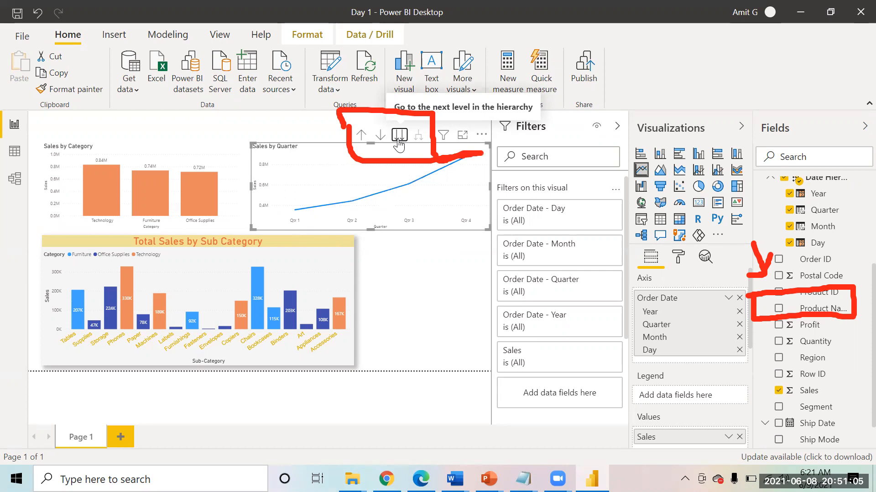
{"action": "mouse_move", "coordinate": [295, 221]}
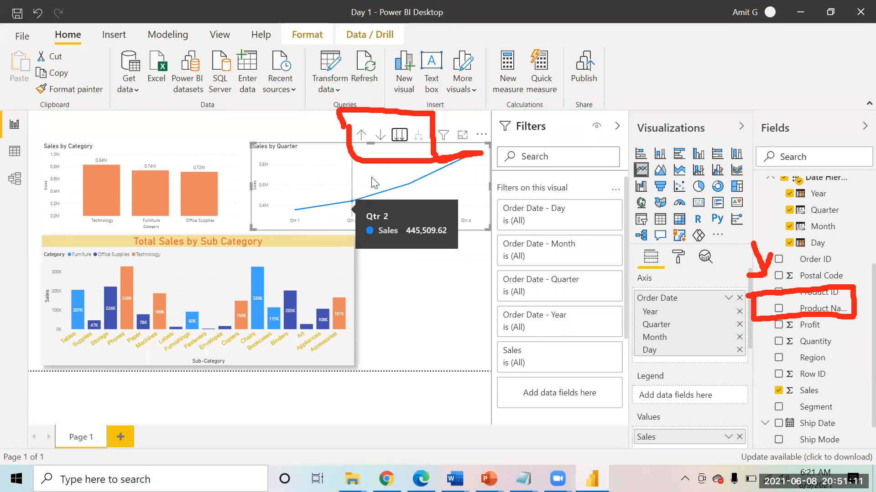
{"action": "left_click", "coordinate": [398, 136]}
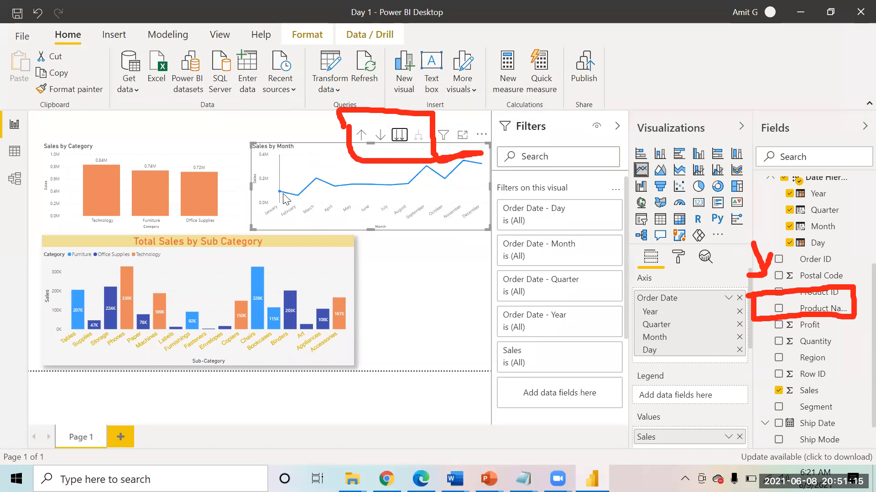
{"action": "mouse_move", "coordinate": [297, 198]}
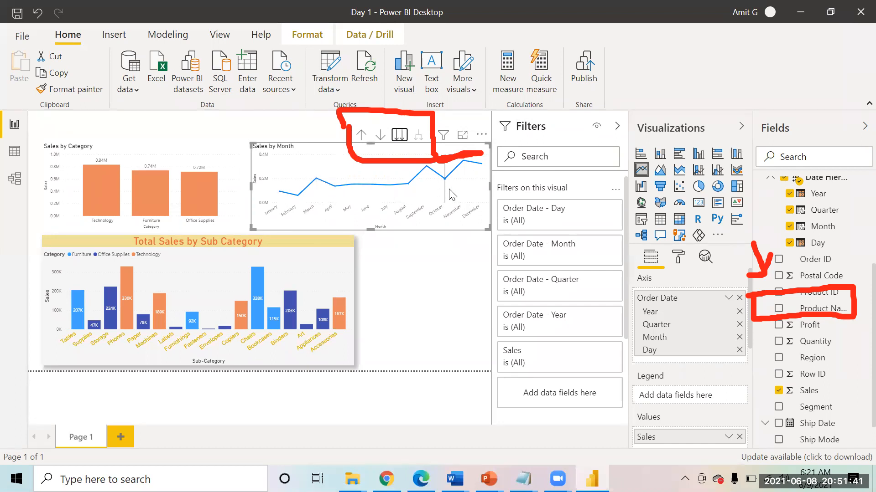
{"action": "left_click", "coordinate": [359, 135]}
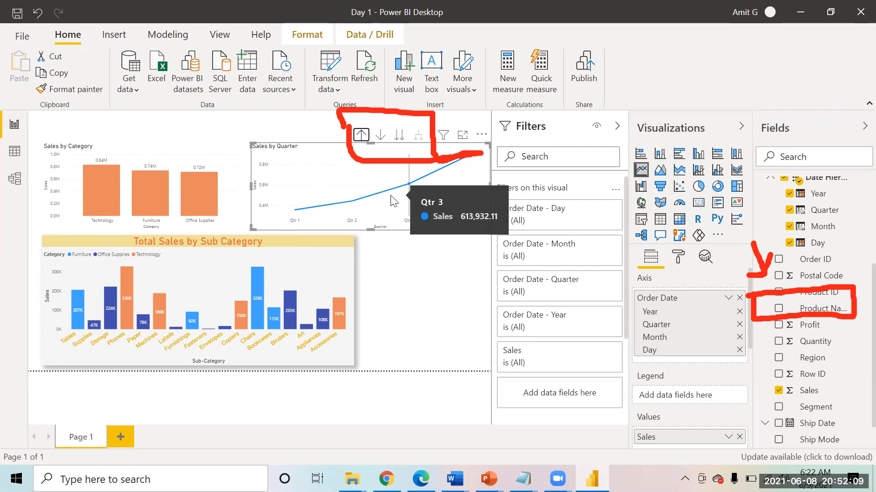
{"action": "left_click", "coordinate": [361, 136]}
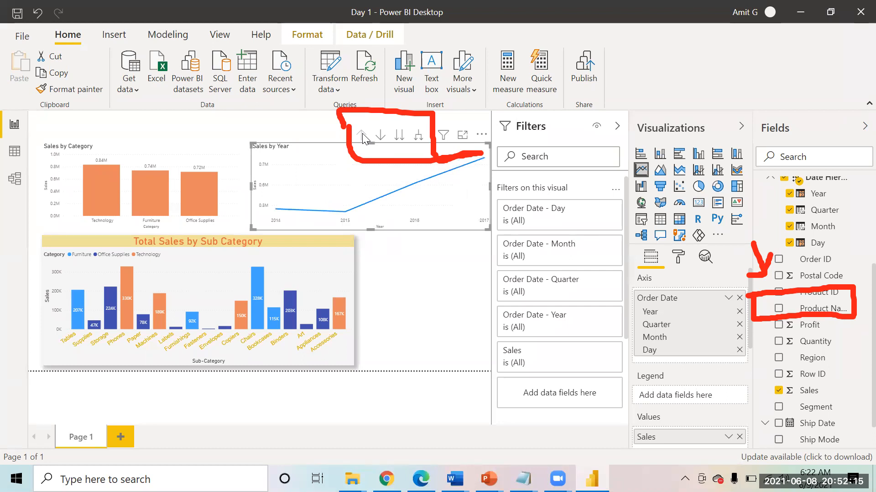
Expand the line chart's date hierarchy one level at a time down to day, and drill back up to year
{"action": "left_click", "coordinate": [418, 137]}
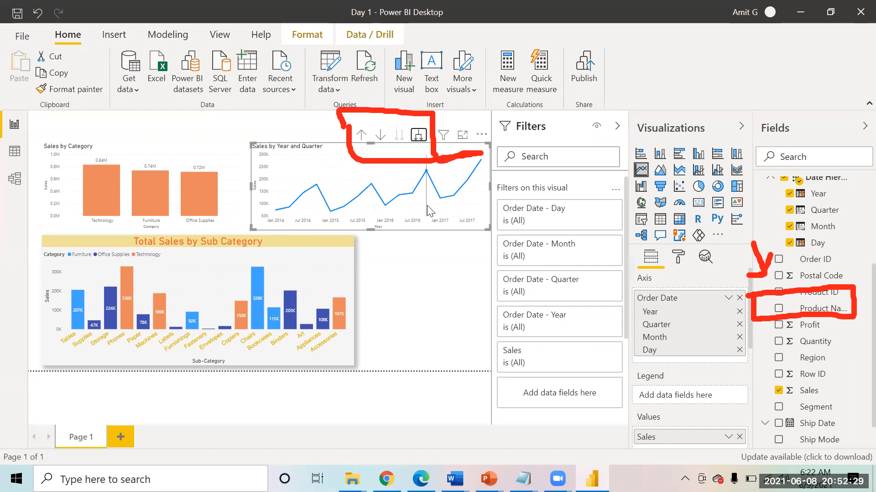
{"action": "left_click", "coordinate": [418, 136]}
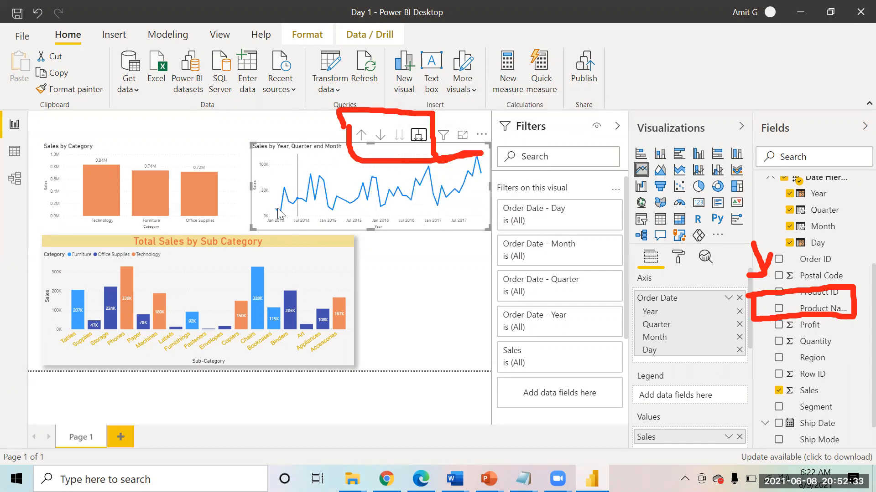
{"action": "left_click", "coordinate": [418, 137]}
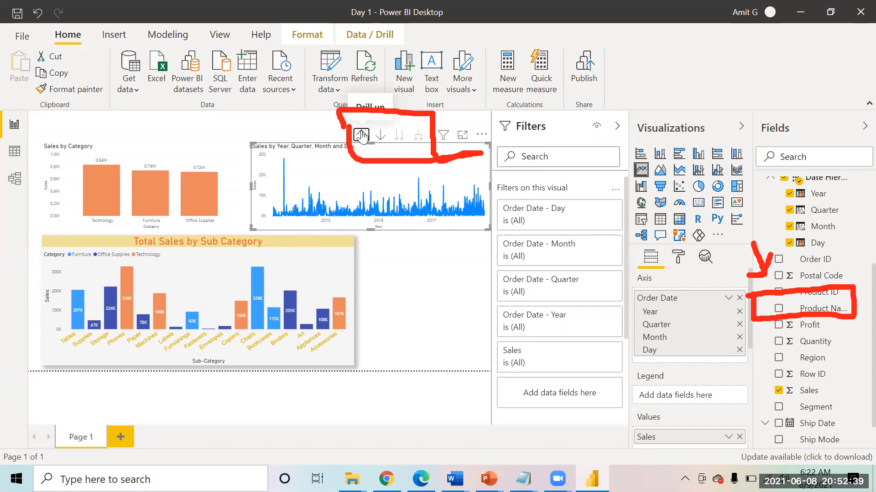
{"action": "left_click", "coordinate": [361, 136]}
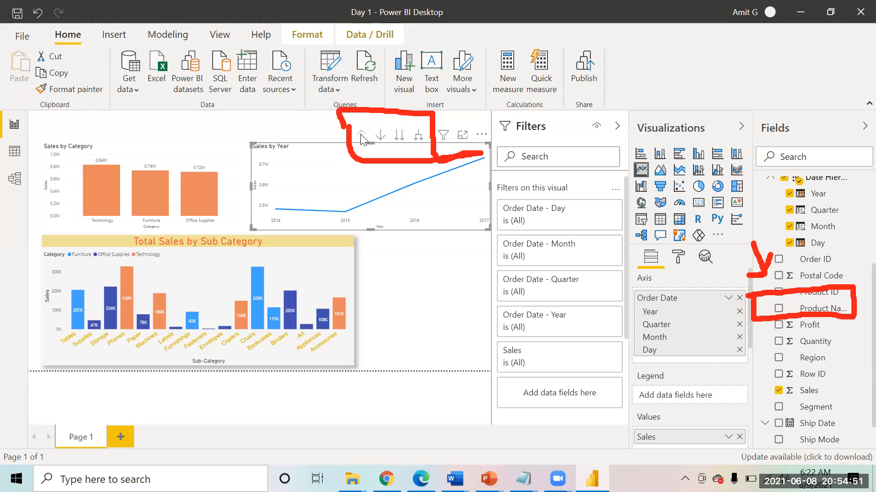
Reselect the Sales by Year line chart and switch its drill-down mode on and back off
{"action": "left_click", "coordinate": [222, 276]}
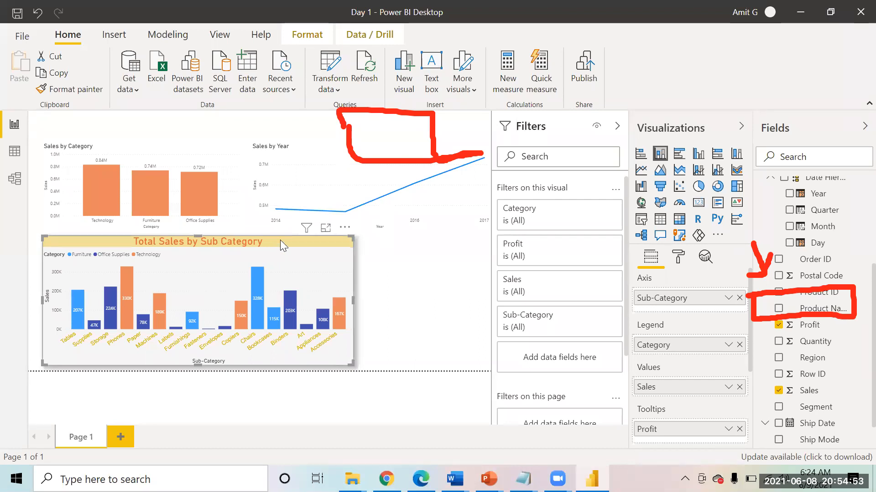
{"action": "left_click", "coordinate": [290, 156]}
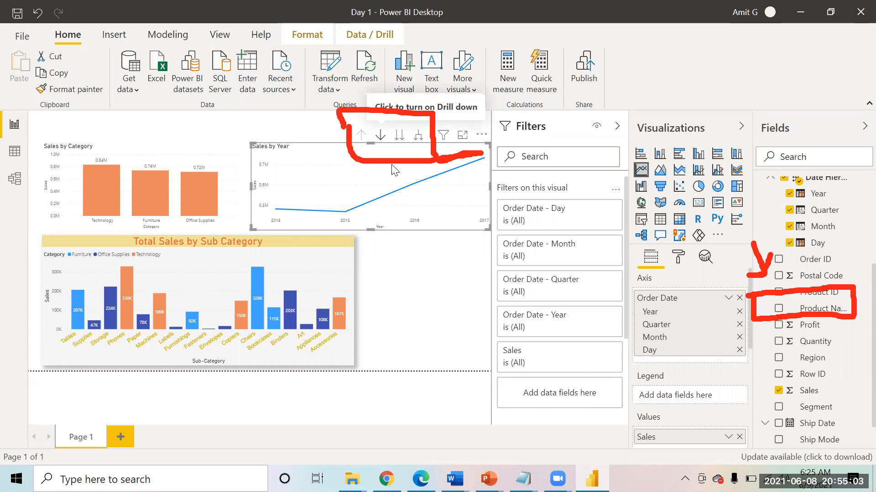
{"action": "left_click", "coordinate": [381, 136]}
{"action": "left_click", "coordinate": [381, 135]}
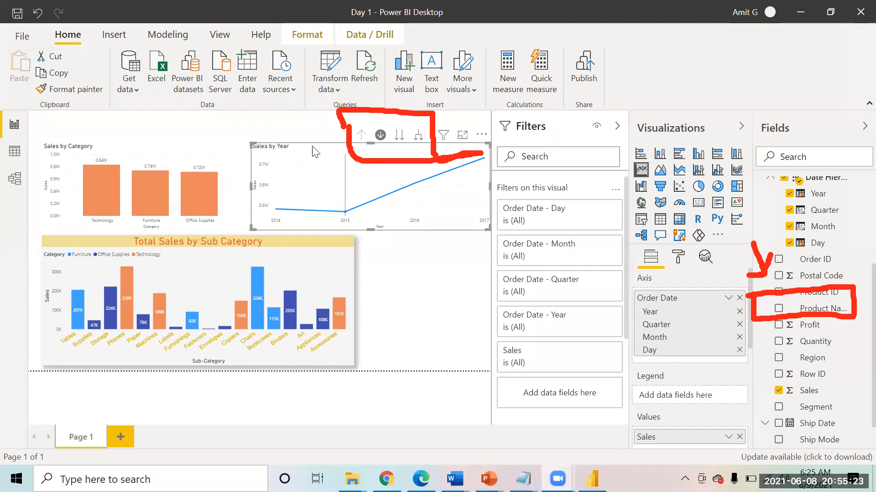
{"action": "left_click", "coordinate": [380, 135]}
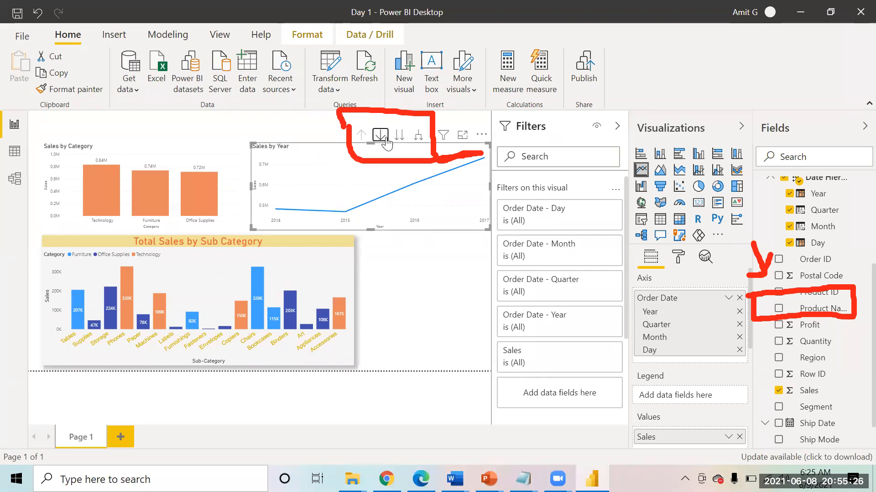
Expand all levels of the line chart's date hierarchy through quarter, month and day
{"action": "left_click", "coordinate": [417, 136]}
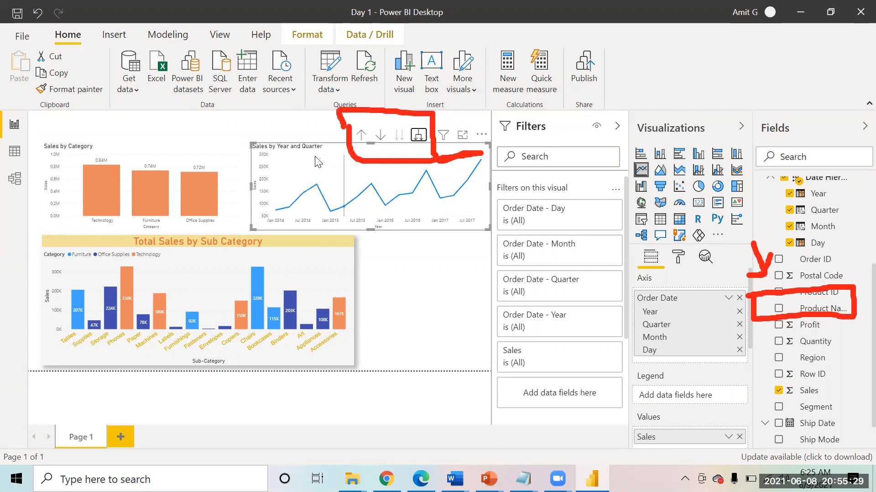
{"action": "left_click", "coordinate": [417, 137]}
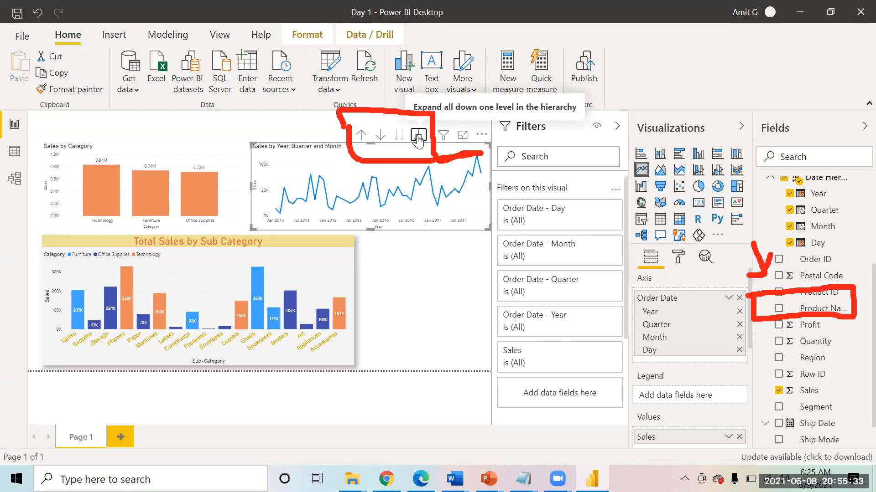
{"action": "left_click", "coordinate": [418, 137]}
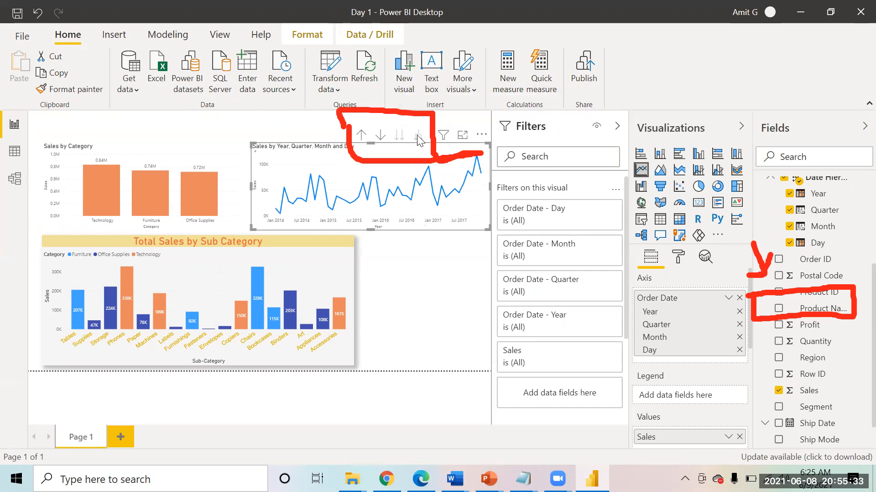
Drill the expanded line chart up level by level from day to year
{"action": "left_click", "coordinate": [359, 139]}
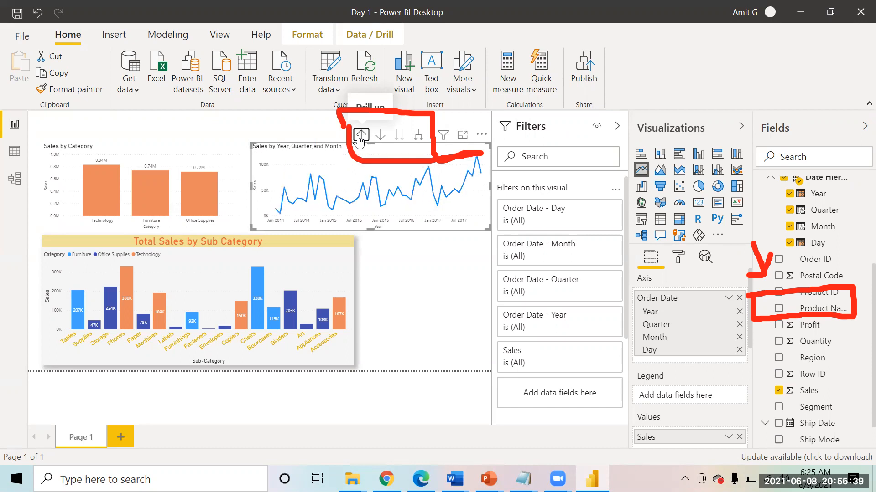
{"action": "left_click", "coordinate": [359, 139]}
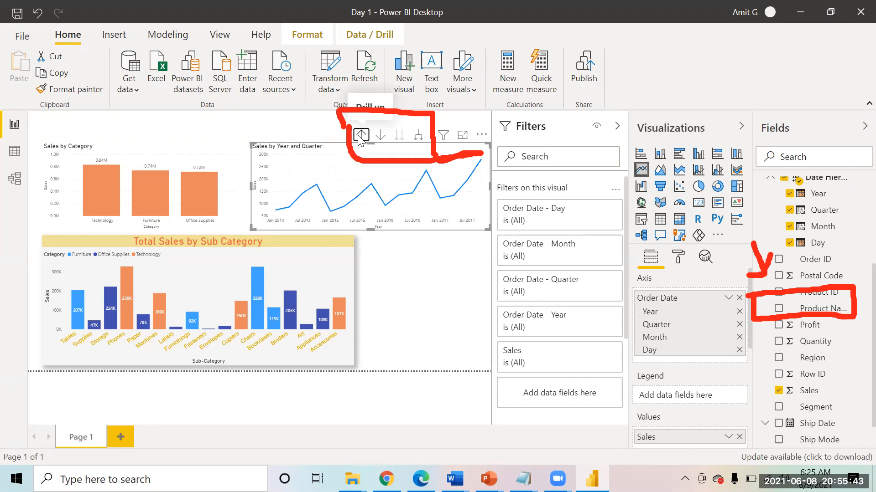
{"action": "left_click", "coordinate": [360, 135]}
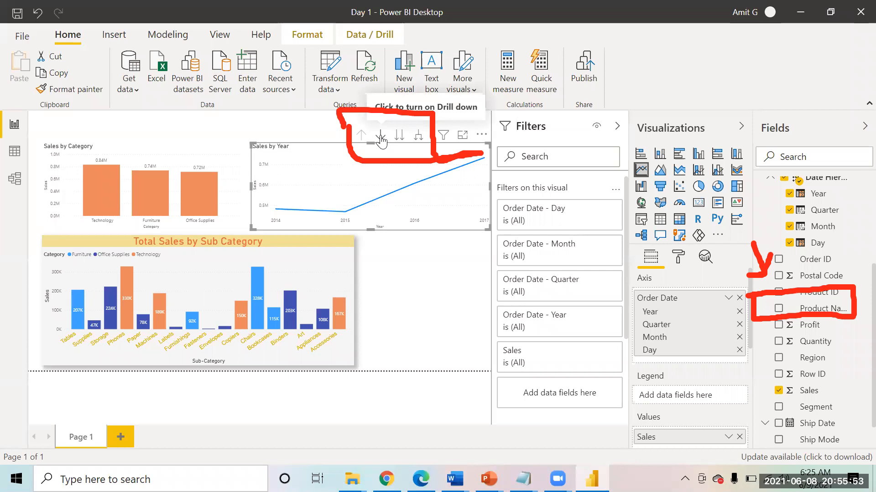
Turn on drill-down mode for the line chart and drill into 2015, Qtr 2 and May
{"action": "left_click", "coordinate": [381, 136]}
{"action": "left_click", "coordinate": [380, 136]}
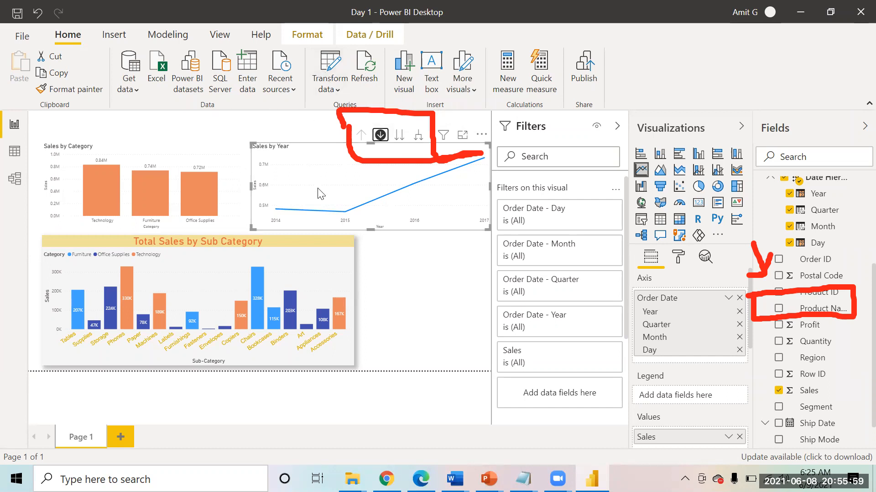
{"action": "left_click", "coordinate": [345, 212]}
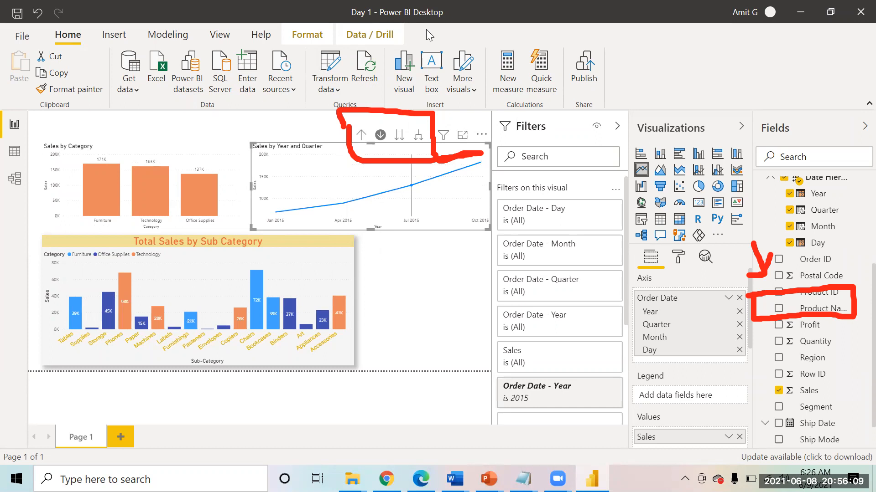
{"action": "left_click", "coordinate": [345, 203]}
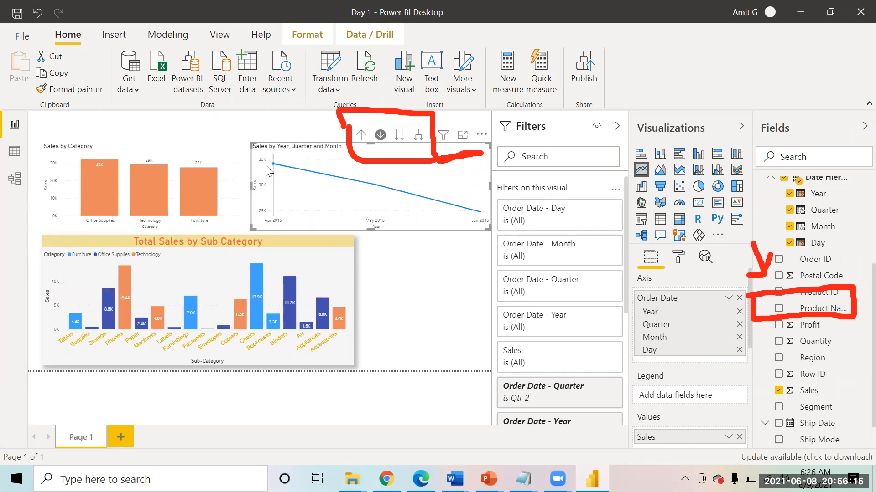
{"action": "mouse_move", "coordinate": [296, 173]}
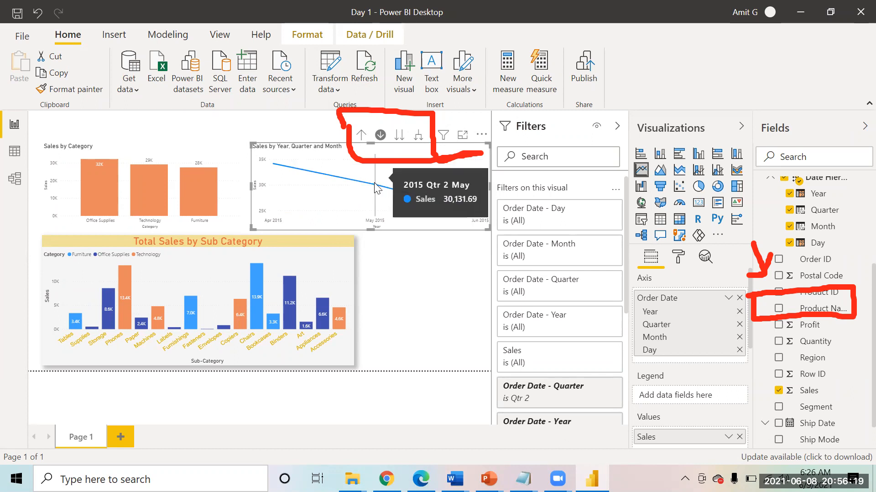
{"action": "left_click", "coordinate": [376, 188]}
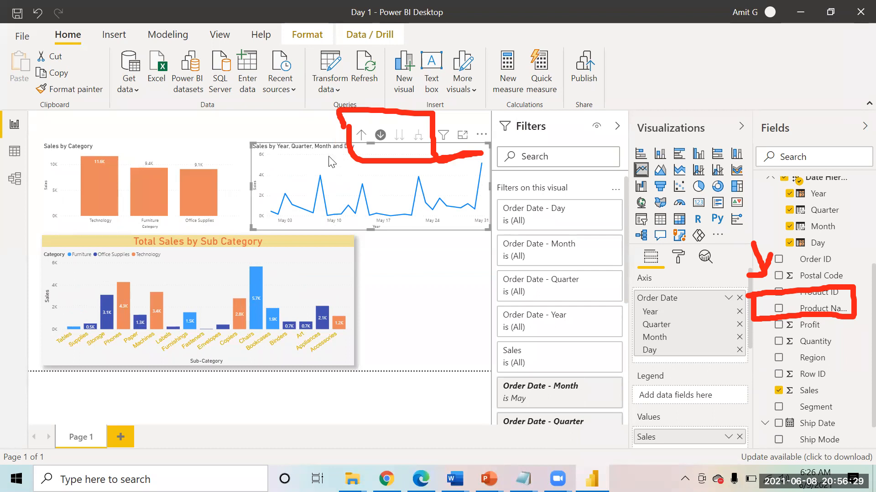
Drill the line chart up from the days of May 2015 to the year level
{"action": "left_click", "coordinate": [363, 136]}
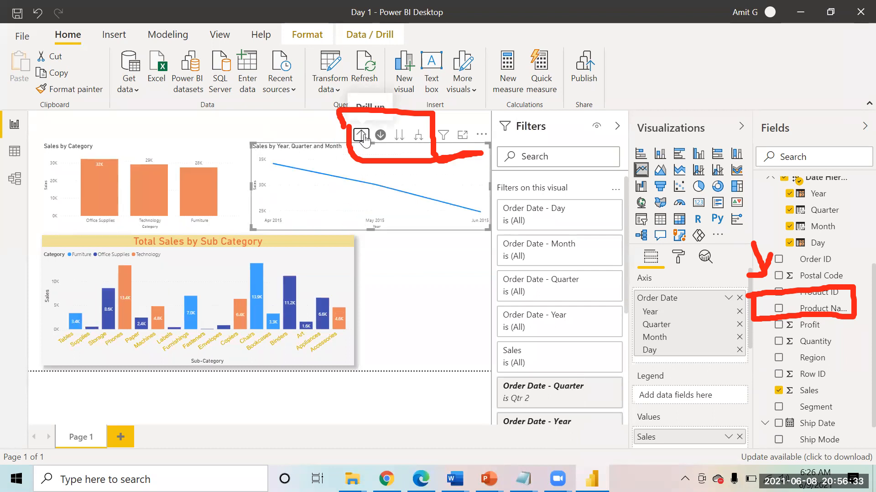
{"action": "left_click", "coordinate": [363, 136]}
{"action": "left_click", "coordinate": [364, 137]}
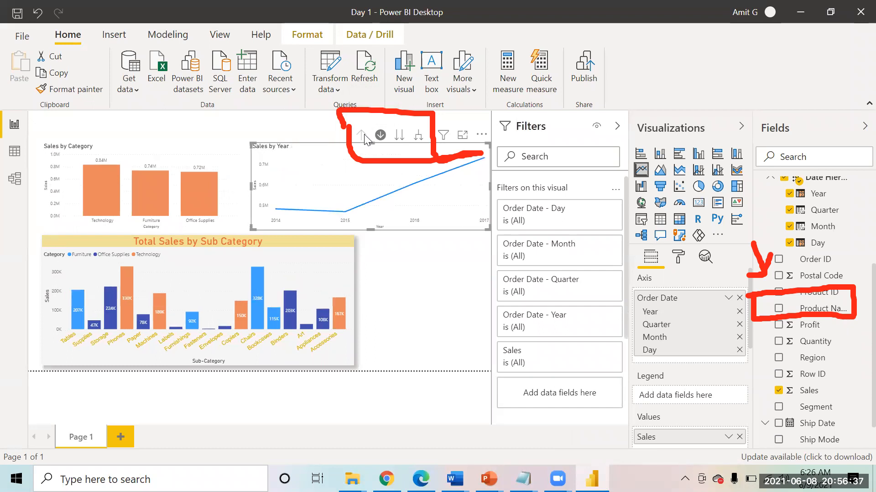
{"action": "left_click", "coordinate": [298, 241]}
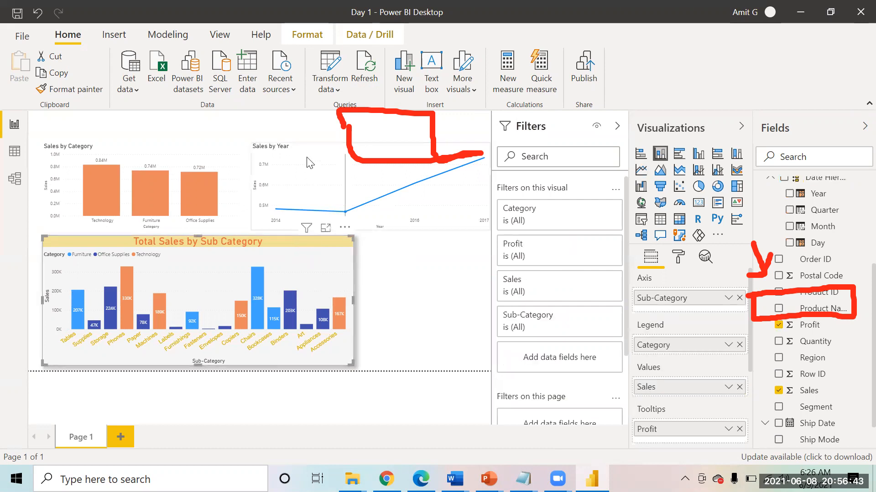
{"action": "left_click", "coordinate": [318, 150]}
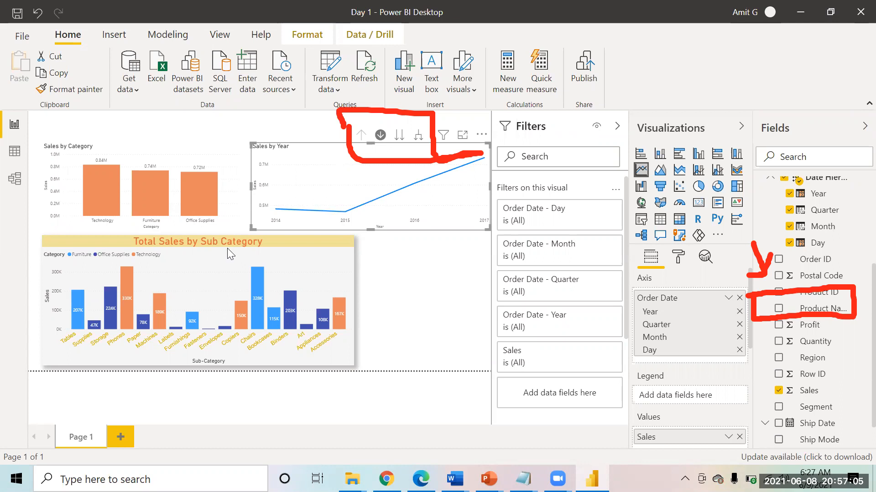
{"action": "left_click", "coordinate": [387, 273]}
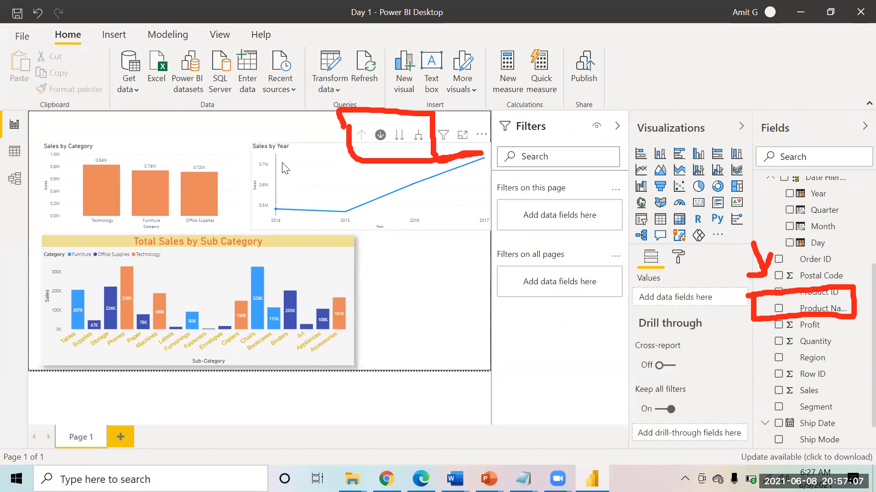
{"action": "left_click", "coordinate": [305, 153]}
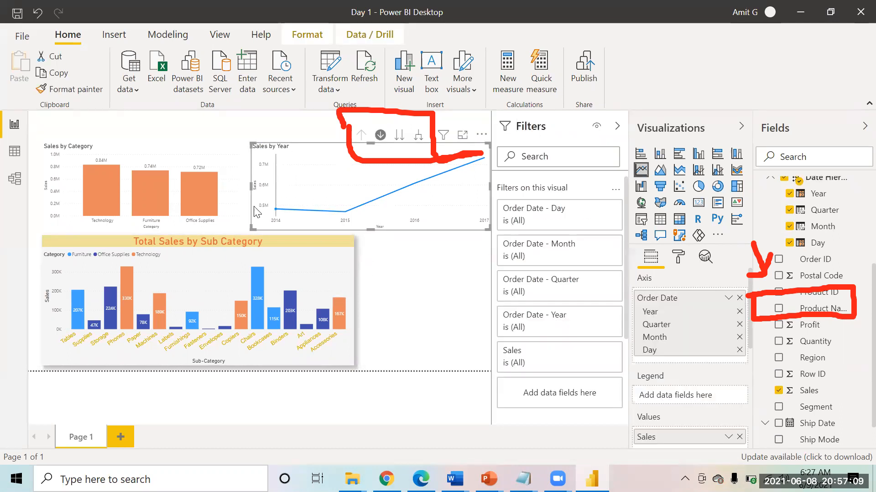
Narrow the Sales by Year line chart by moving its left edge inward
{"action": "left_click_drag", "start_coordinate": [251, 227], "coordinate": [289, 230]}
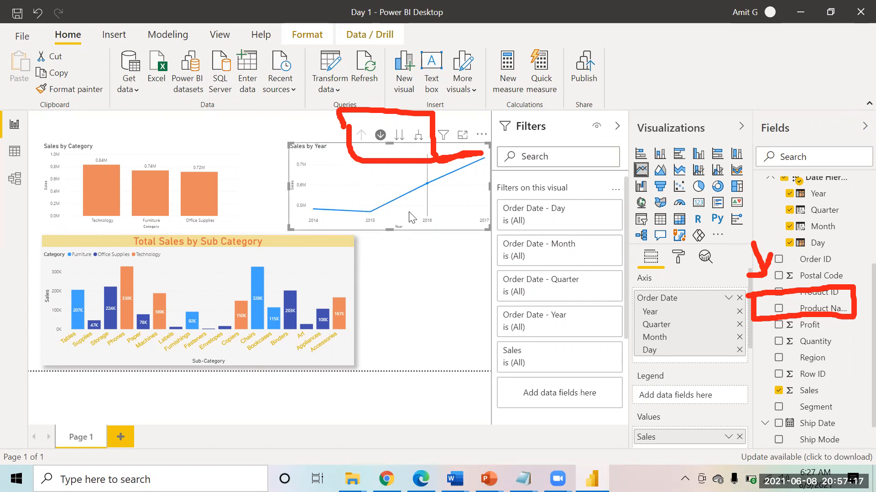
{"action": "mouse_move", "coordinate": [427, 201]}
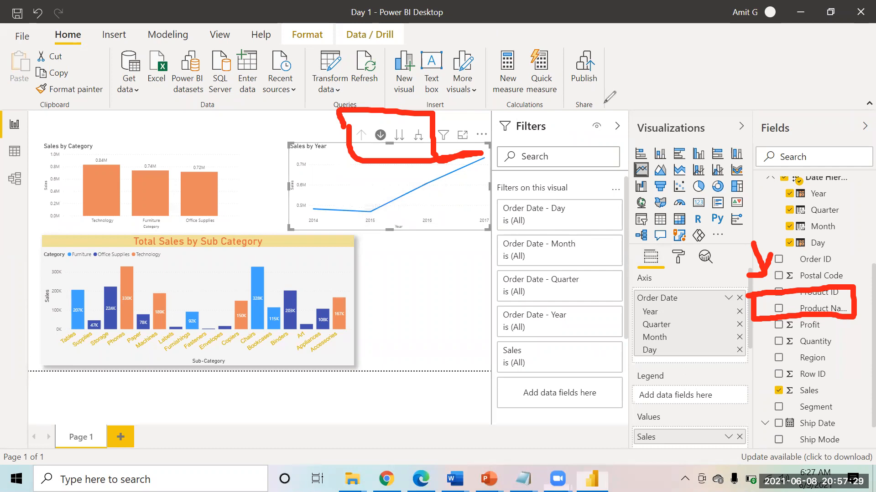
{"action": "key", "text": "e"}
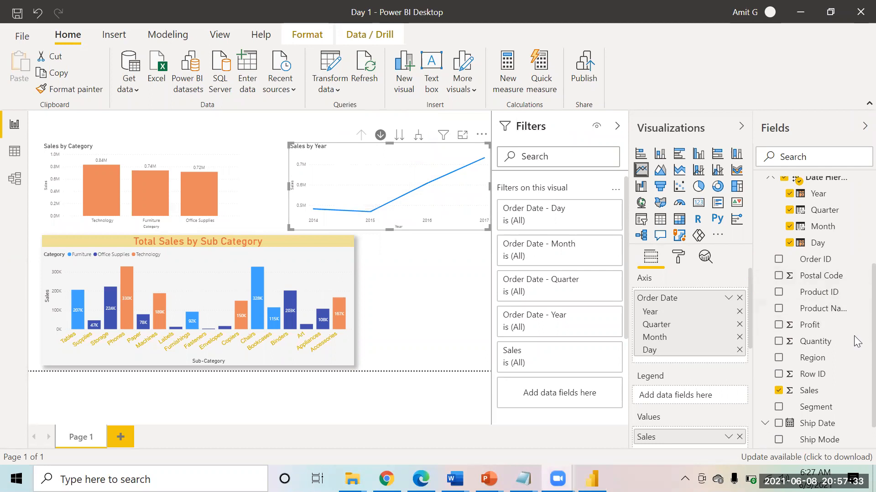
{"action": "scroll", "coordinate": [857, 342], "scroll_direction": "down", "scroll_amount": 1}
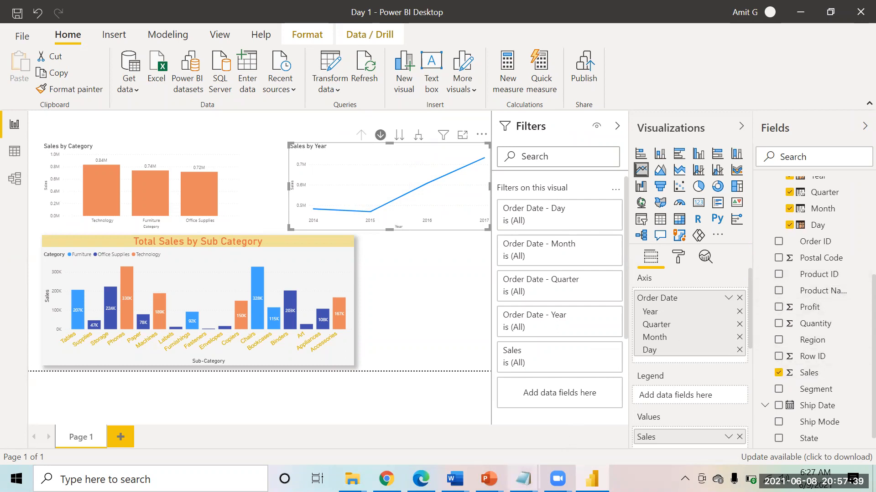
Switch to the open Notepad note and add Category, Subcategry and Product NAme on separate lines a few lines below the date breakdown
{"action": "mouse_move", "coordinate": [523, 479]}
{"action": "left_click", "coordinate": [566, 445]}
{"action": "key", "text": "End"}
{"action": "key", "text": "Return"}
{"action": "key", "text": "Return"}
{"action": "key", "text": "Return"}
{"action": "key", "text": "Return"}
{"action": "type", "text": "Category"}
{"action": "key", "text": "Return"}
{"action": "type", "text": "Subcategry"}
{"action": "key", "text": "Return"}
{"action": "type", "text": "Pro"}
{"action": "type", "text": "dy"}
{"action": "key", "text": "BackSpace"}
{"action": "type", "text": "uct NAme"}
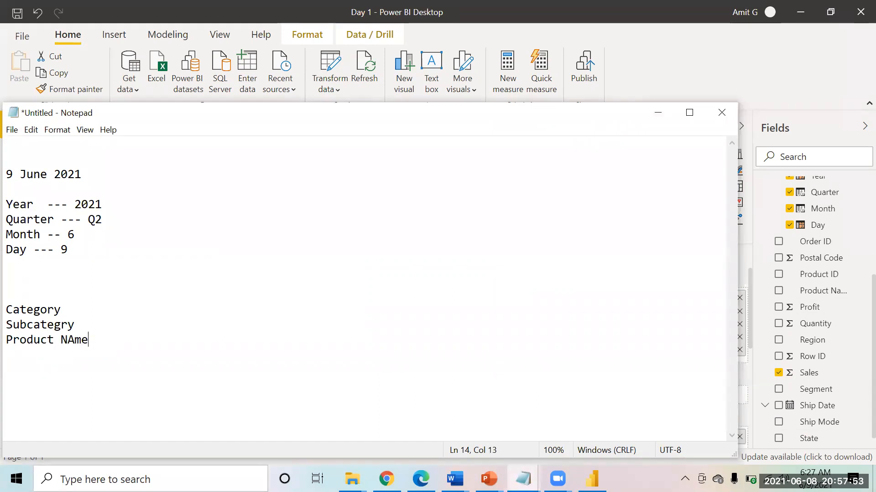
Switch back to Power BI and create a new hierarchy from the Category field of the Orders table
{"action": "left_click", "coordinate": [595, 26]}
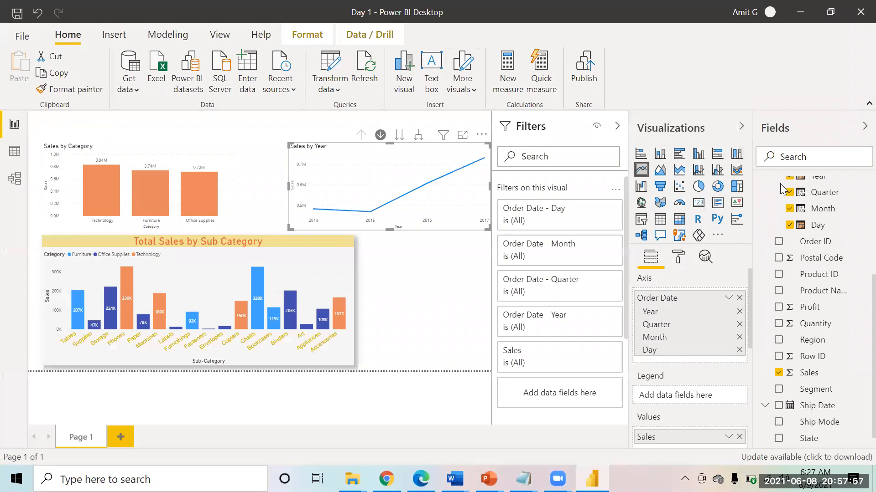
{"action": "scroll", "coordinate": [857, 256], "scroll_direction": "up", "scroll_amount": 2}
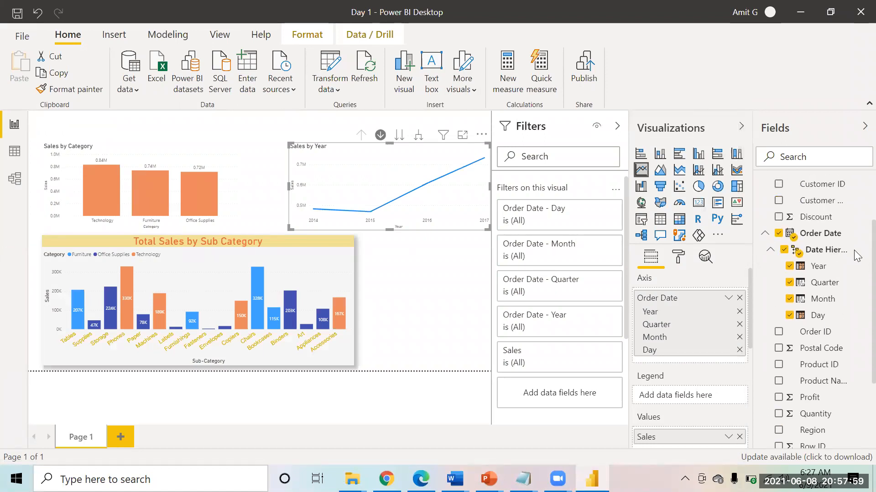
{"action": "scroll", "coordinate": [858, 256], "scroll_direction": "up", "scroll_amount": 2}
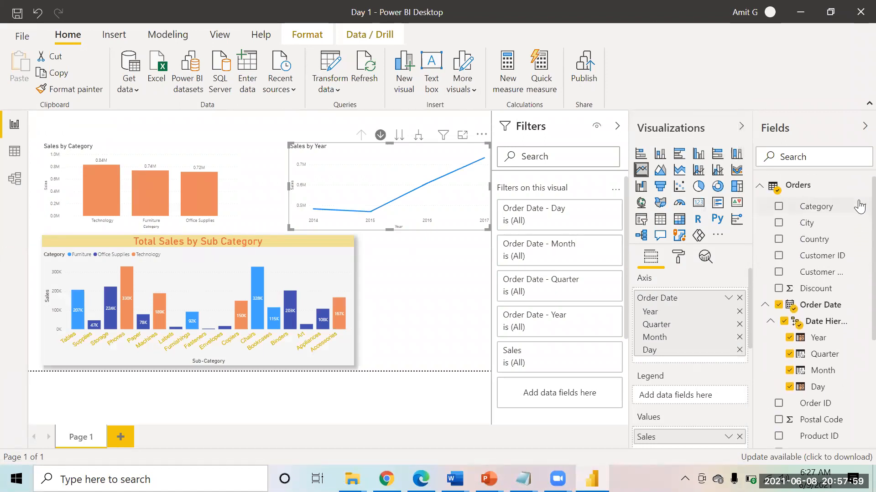
{"action": "right_click", "coordinate": [811, 211]}
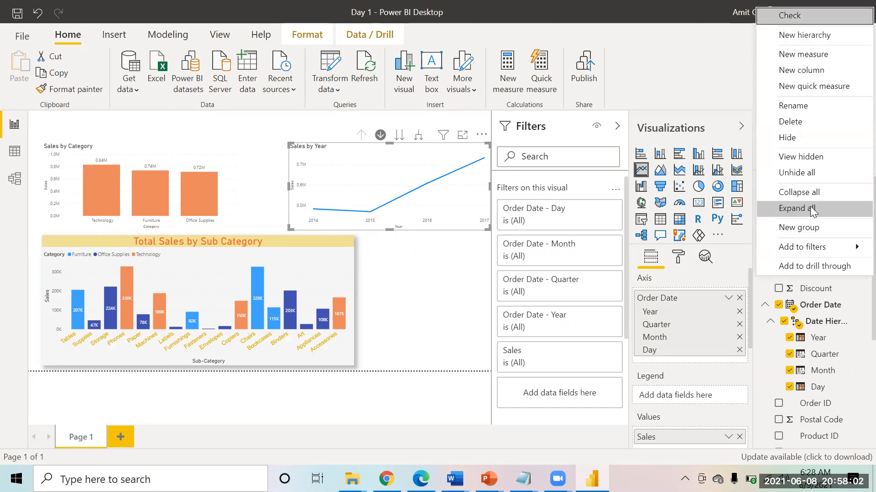
{"action": "left_click", "coordinate": [788, 43]}
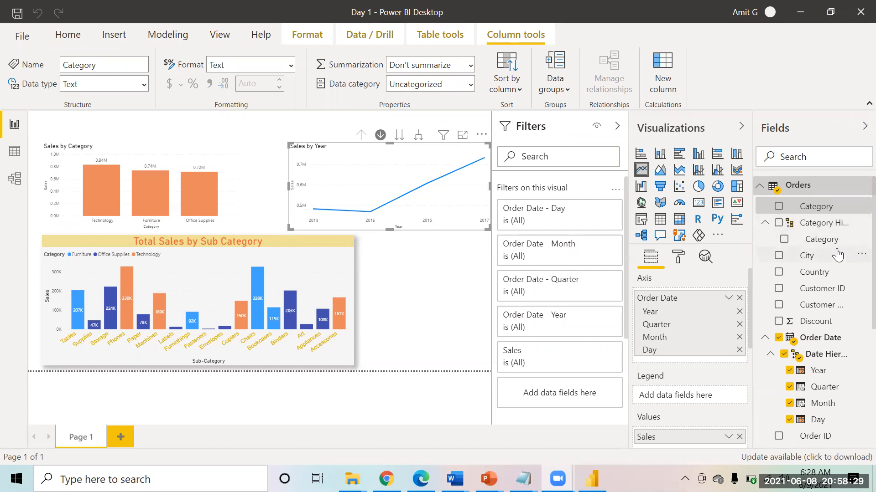
Add the Sub-Category field to the Category Hierarchy as its second level
{"action": "scroll", "coordinate": [856, 248], "scroll_direction": "down", "scroll_amount": 5}
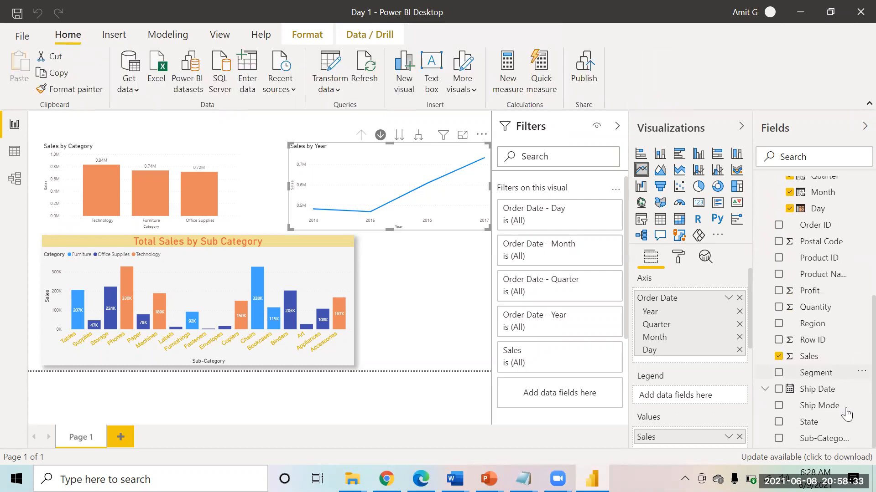
{"action": "right_click", "coordinate": [824, 442]}
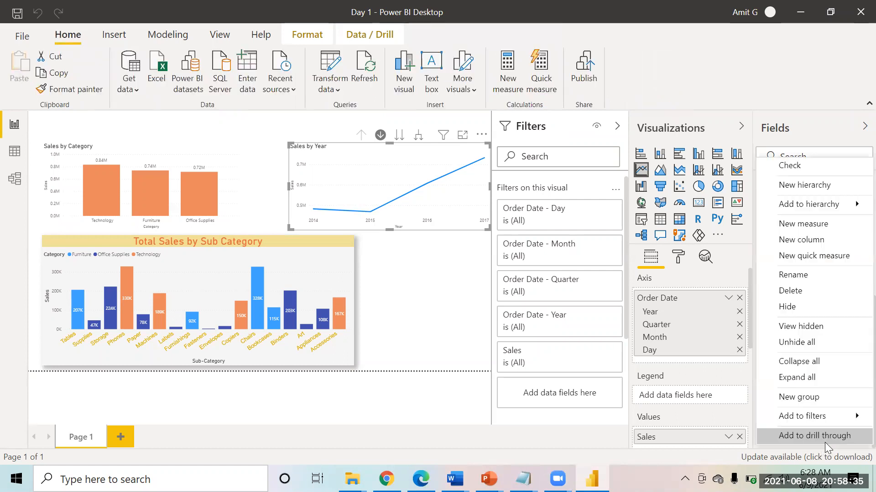
{"action": "mouse_move", "coordinate": [807, 216]}
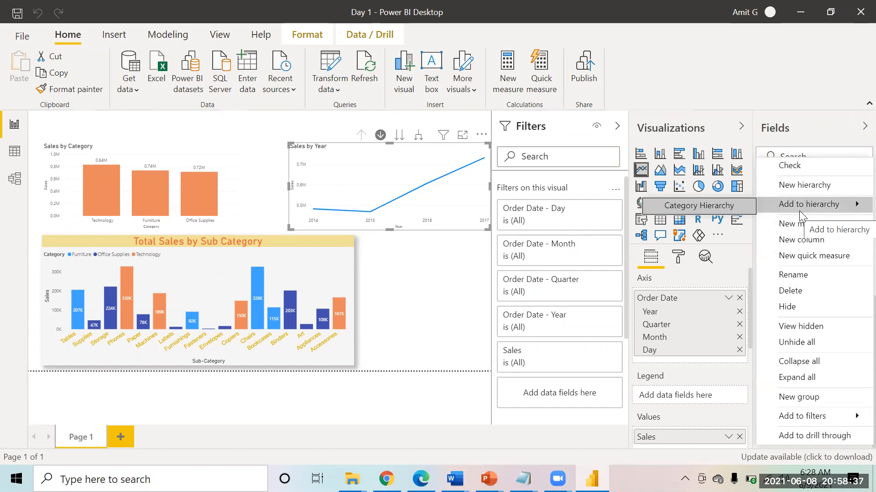
{"action": "left_click", "coordinate": [698, 206]}
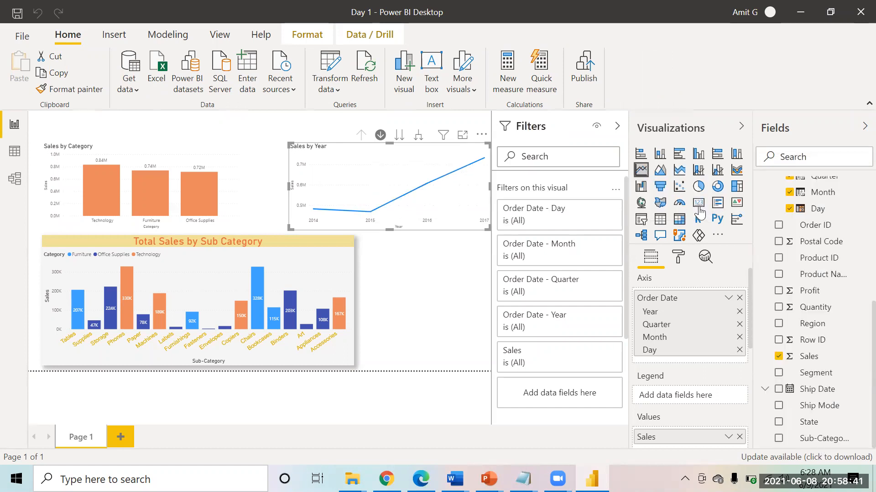
{"action": "scroll", "coordinate": [857, 388], "scroll_direction": "up", "scroll_amount": 5}
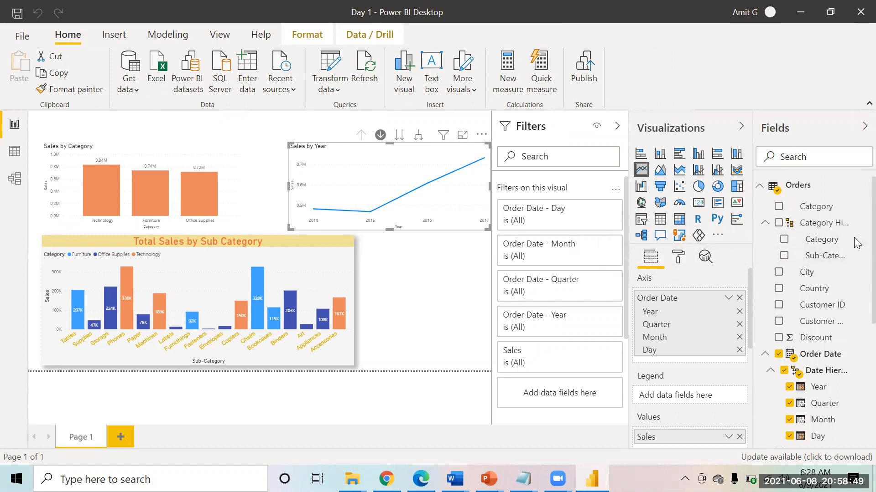
Add the Product Name field to the Category Hierarchy below Sub-Category
{"action": "scroll", "coordinate": [855, 296], "scroll_direction": "down", "scroll_amount": 5}
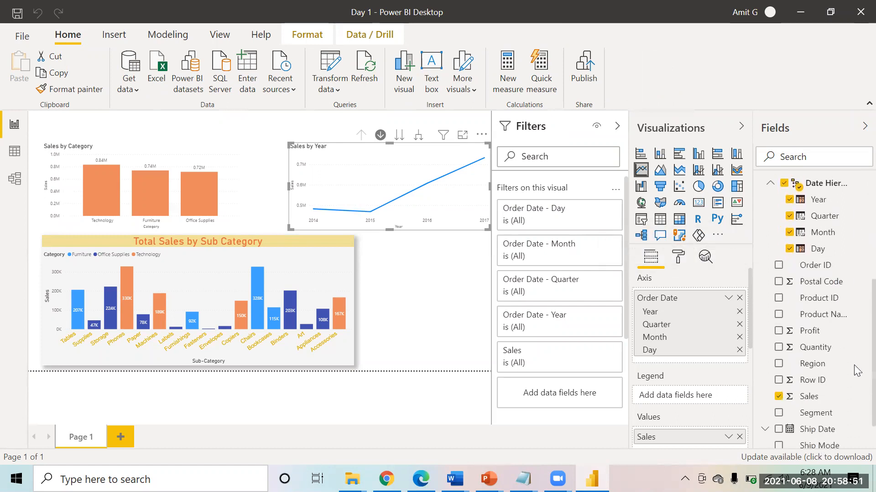
{"action": "scroll", "coordinate": [856, 379], "scroll_direction": "down", "scroll_amount": 1}
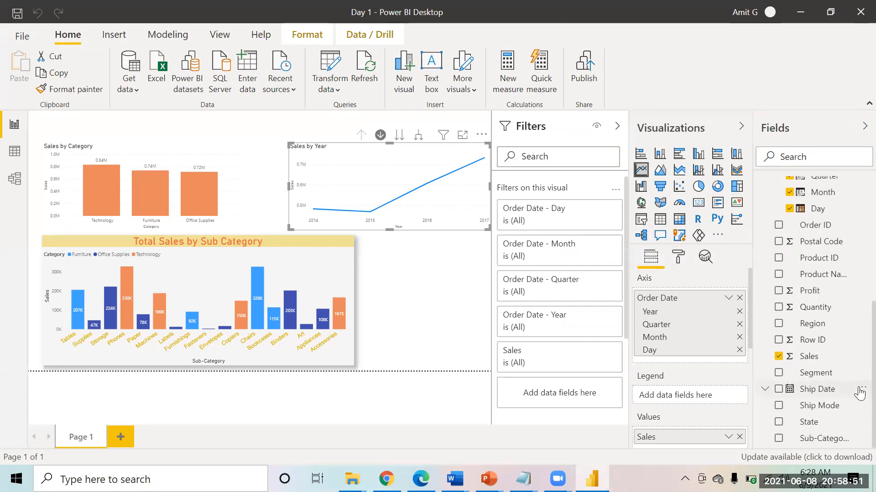
{"action": "right_click", "coordinate": [823, 275]}
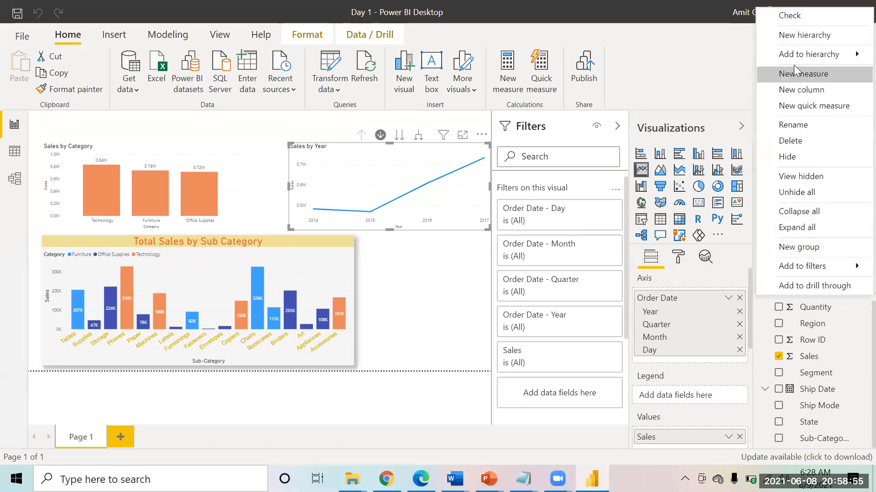
{"action": "mouse_move", "coordinate": [767, 58]}
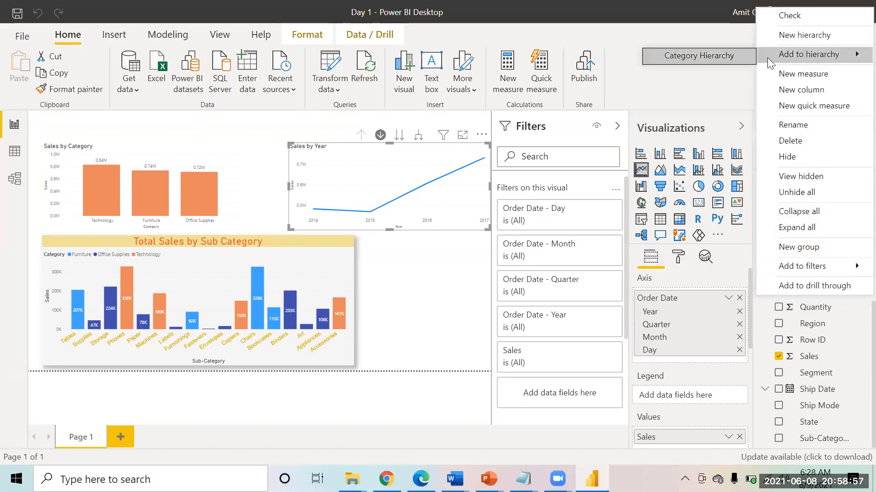
{"action": "left_click", "coordinate": [744, 54]}
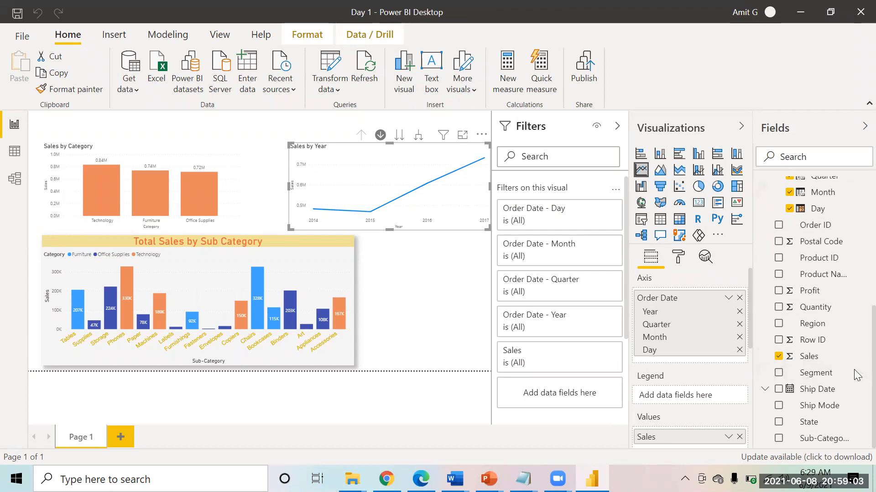
{"action": "scroll", "coordinate": [858, 377], "scroll_direction": "up", "scroll_amount": 5}
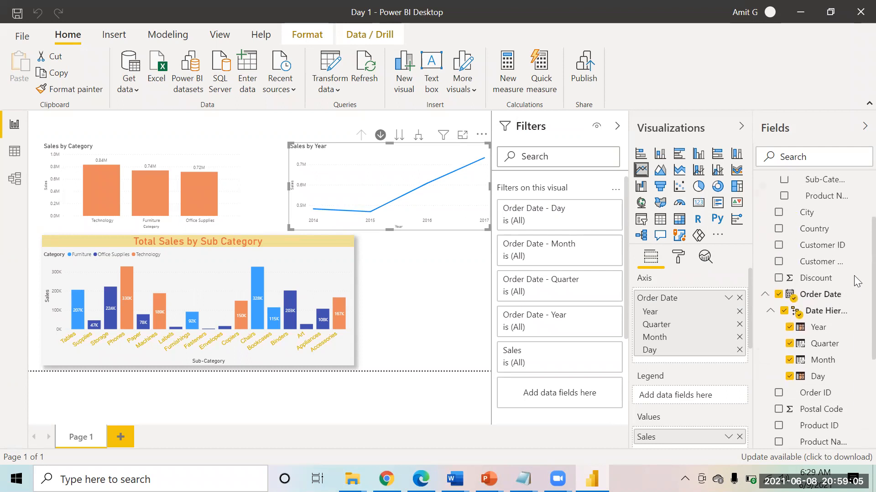
{"action": "scroll", "coordinate": [857, 260], "scroll_direction": "up", "scroll_amount": 1}
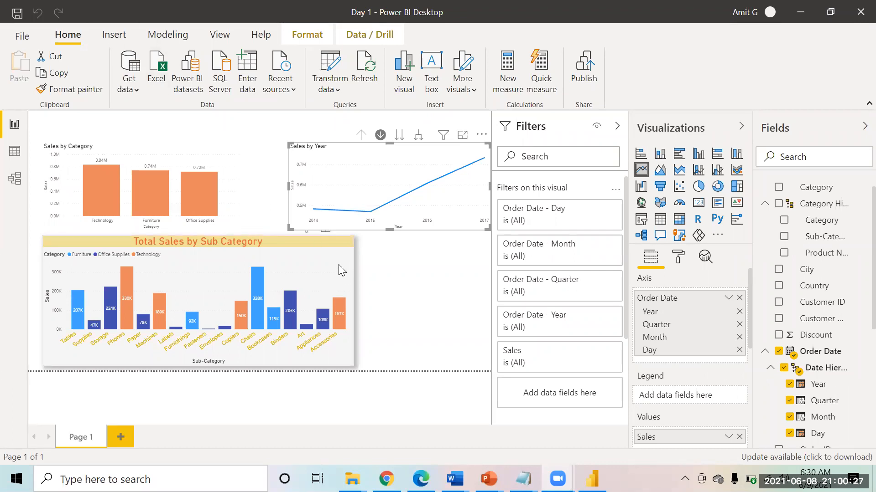
Replace the Category field on the axis of the Sales by Category column chart with the Category Hierarchy
{"action": "left_click", "coordinate": [317, 240]}
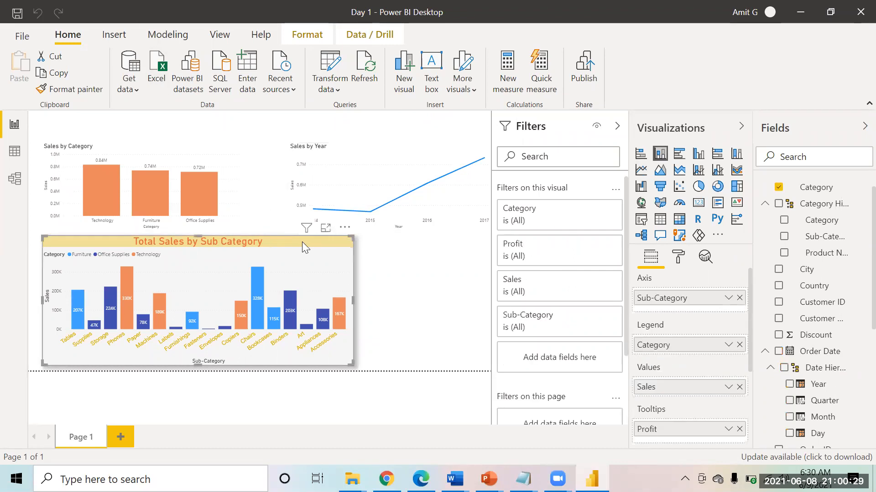
{"action": "left_click", "coordinate": [206, 152]}
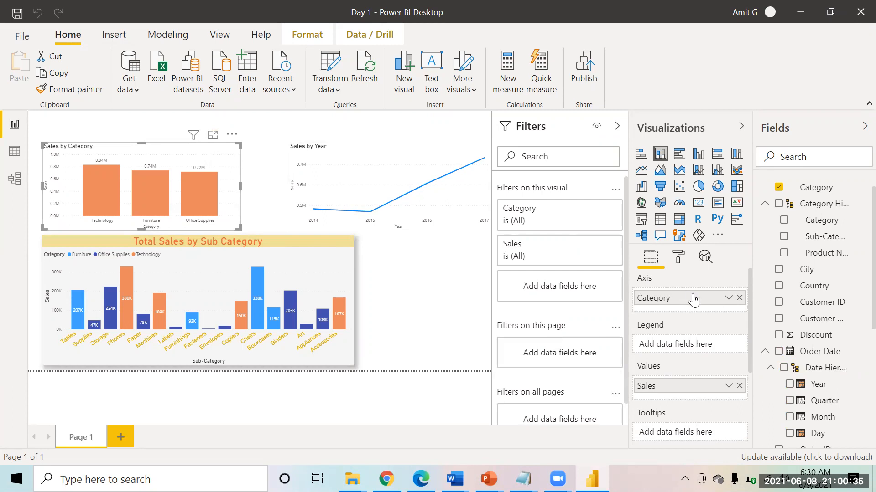
{"action": "left_click", "coordinate": [739, 298]}
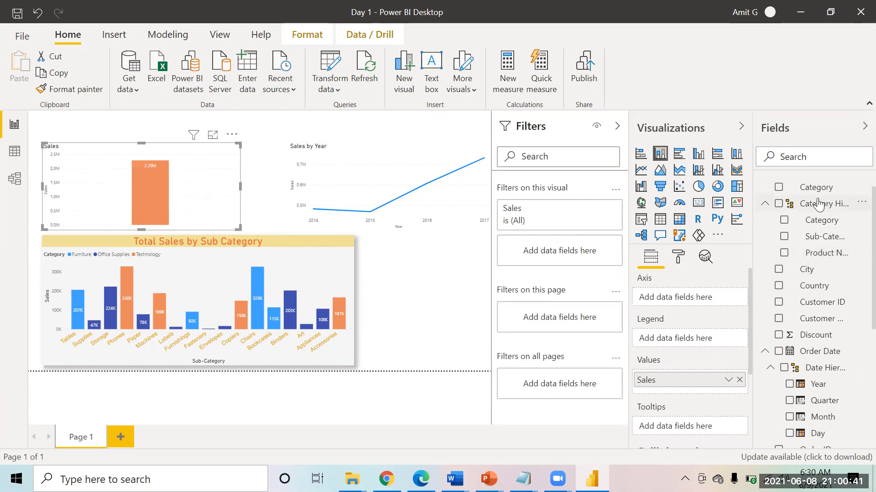
{"action": "left_click_drag", "start_coordinate": [819, 208], "coordinate": [693, 298]}
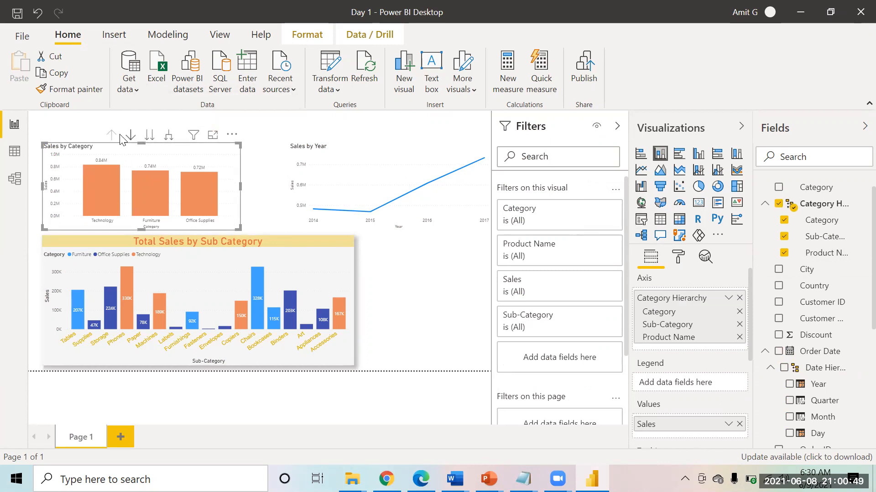
Expand the Sales by Category chart through sub-category and product name, and drill it back up to category
{"action": "left_click", "coordinate": [168, 135]}
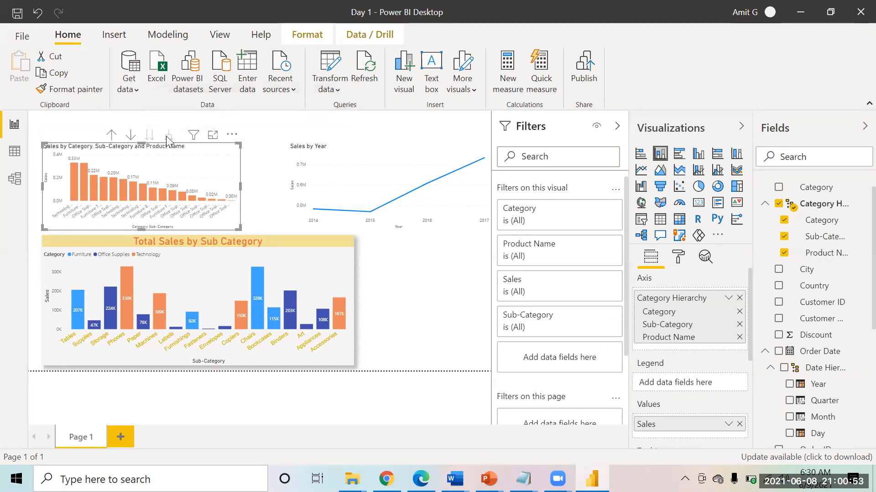
{"action": "left_click", "coordinate": [112, 136]}
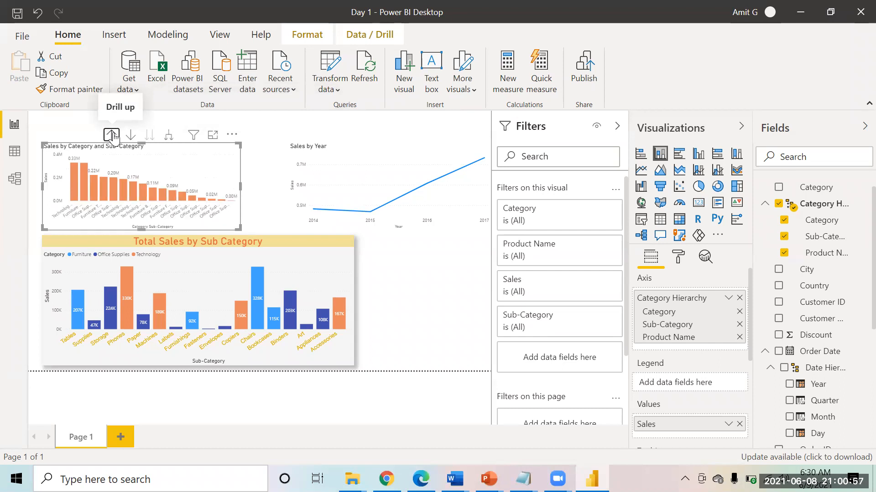
{"action": "left_click", "coordinate": [112, 136]}
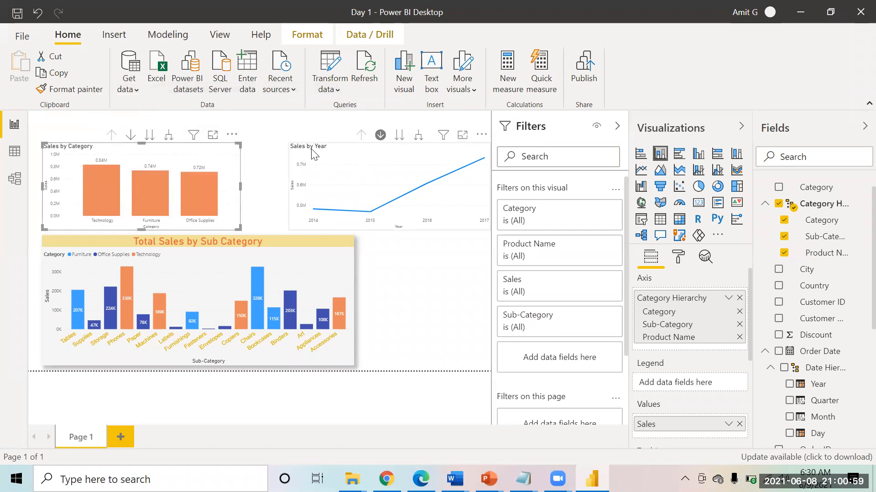
Widen the Sales by Year line chart by extending its left edge toward the Sales by Category chart
{"action": "left_click", "coordinate": [292, 201]}
{"action": "left_click_drag", "start_coordinate": [287, 187], "coordinate": [260, 187]}
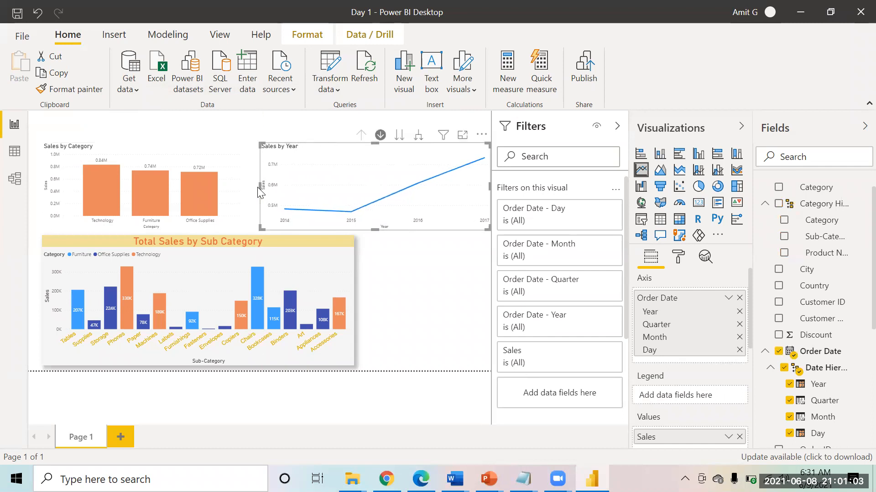
{"action": "left_click", "coordinate": [290, 241]}
{"action": "left_click", "coordinate": [310, 151]}
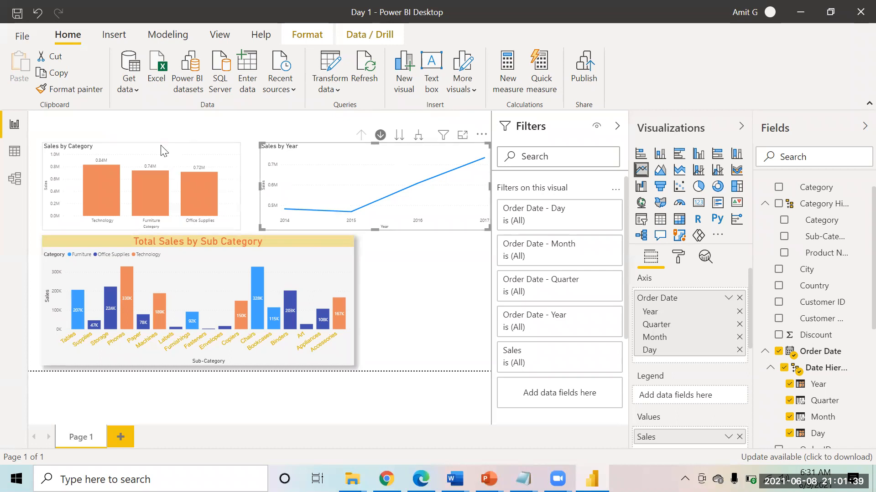
Shift the Total Sales by Sub Category chart slightly left with a reduced height, and select the Sales by Category chart
{"action": "left_click", "coordinate": [229, 180]}
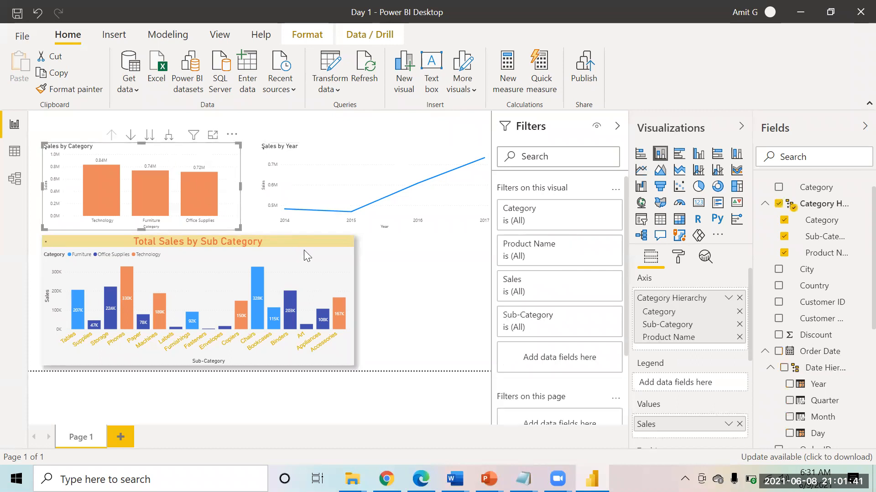
{"action": "left_click", "coordinate": [307, 247]}
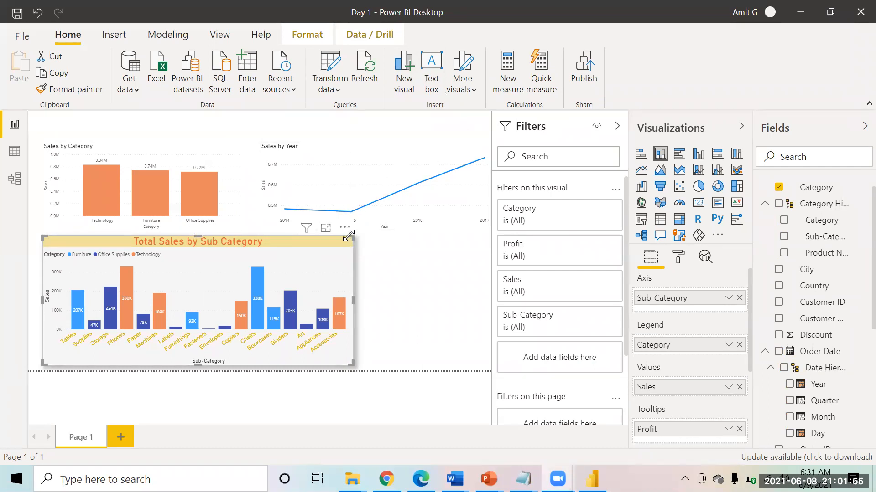
{"action": "left_click_drag", "start_coordinate": [348, 236], "coordinate": [307, 249]}
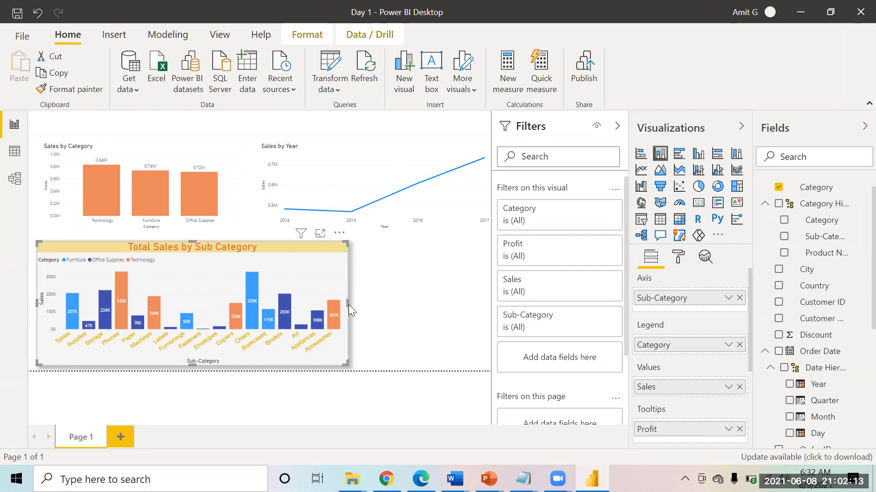
{"action": "left_click", "coordinate": [166, 148]}
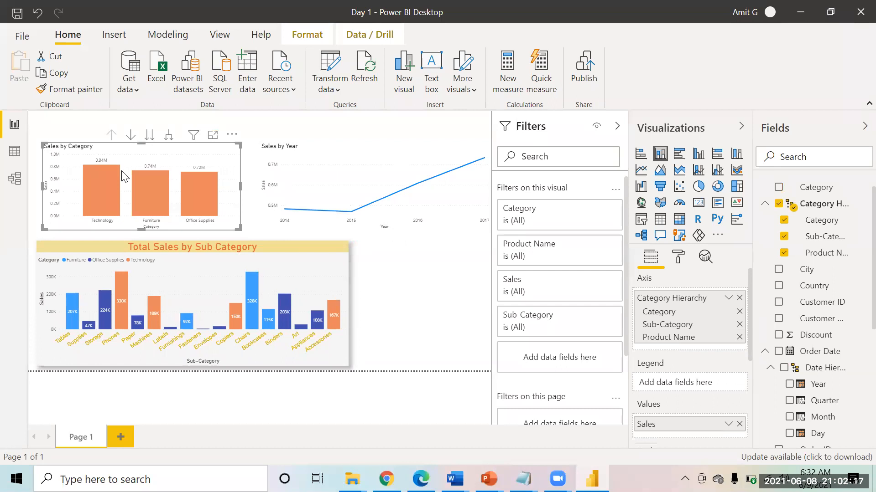
Expand all levels of the Sales by Category chart down to product name, browse its bars, and shift the chart slightly right
{"action": "mouse_move", "coordinate": [167, 204]}
{"action": "left_click", "coordinate": [166, 139]}
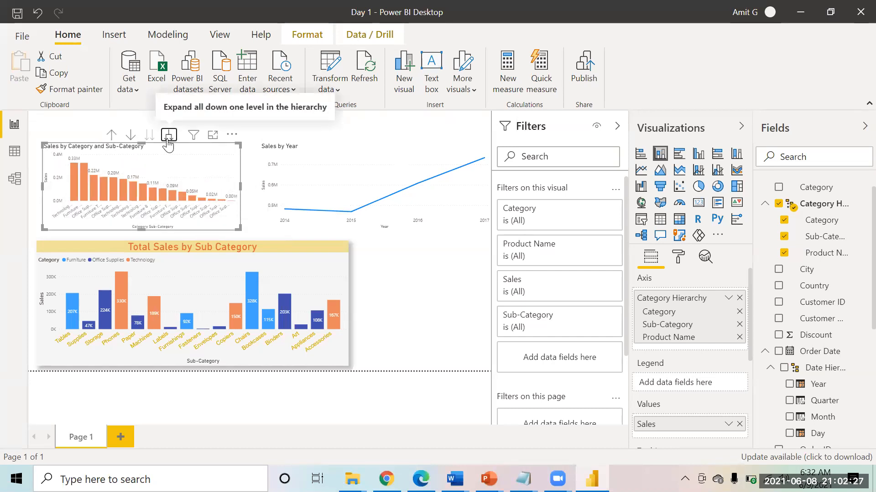
{"action": "left_click", "coordinate": [169, 135]}
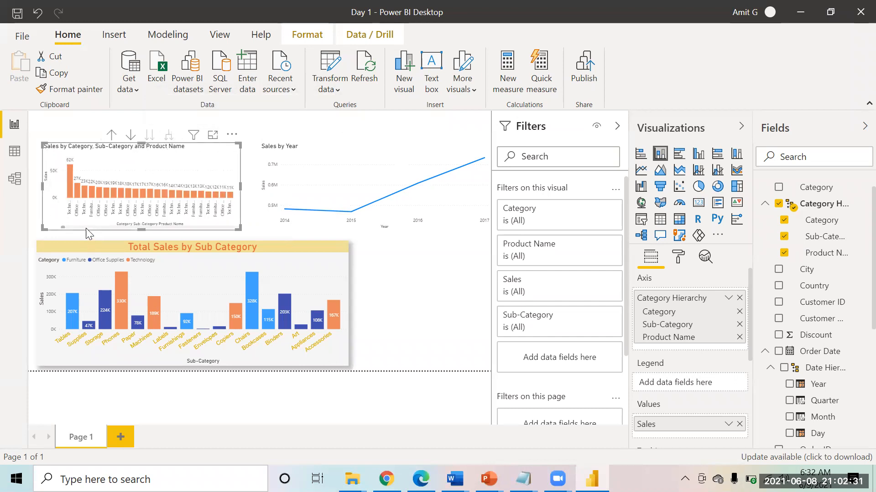
{"action": "scroll", "coordinate": [87, 226], "scroll_direction": "down", "scroll_amount": 5}
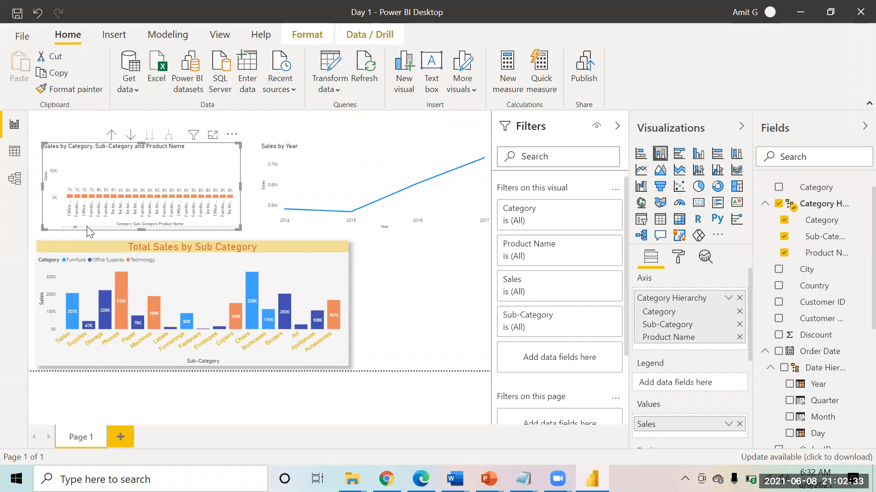
{"action": "left_click_drag", "start_coordinate": [88, 225], "coordinate": [51, 225]}
{"action": "left_click_drag", "start_coordinate": [97, 218], "coordinate": [97, 228]}
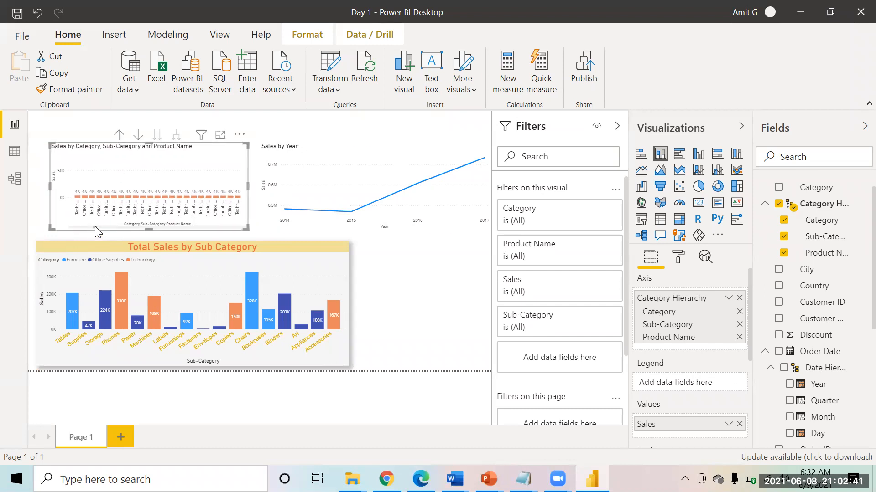
Drill the Sales by Category chart back up to category level and turn on its drill mode
{"action": "left_click", "coordinate": [119, 135]}
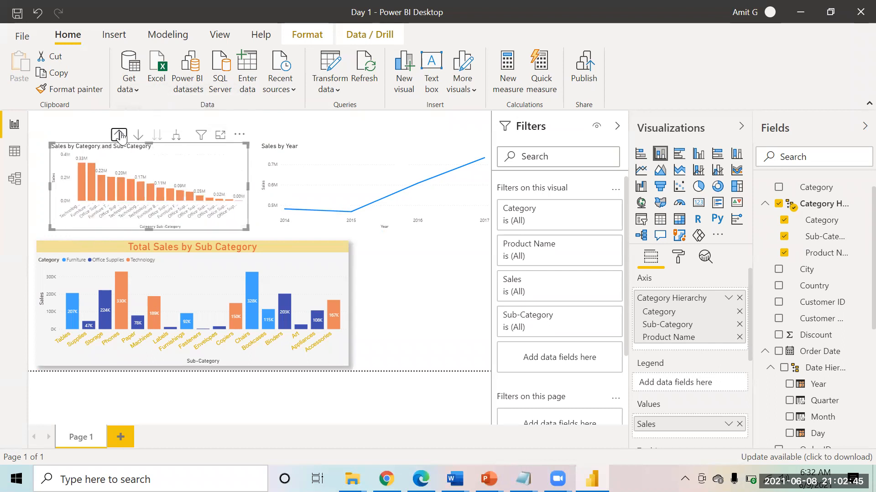
{"action": "left_click", "coordinate": [119, 136]}
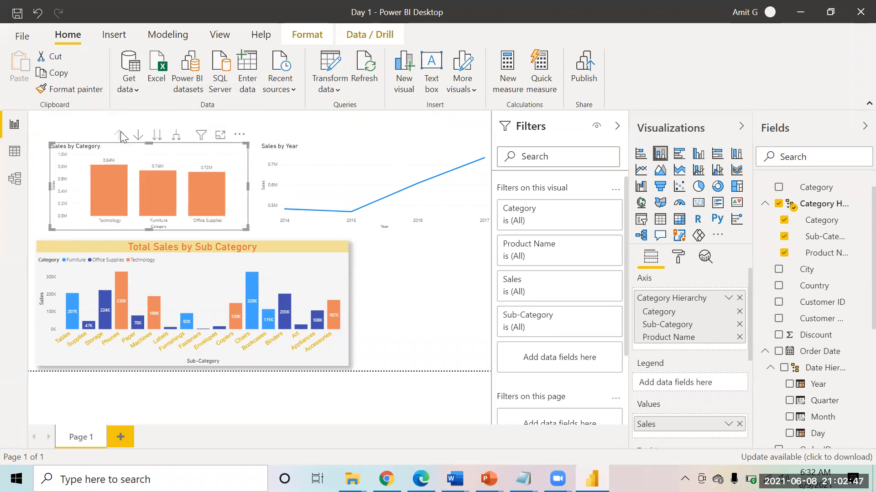
{"action": "left_click", "coordinate": [138, 135]}
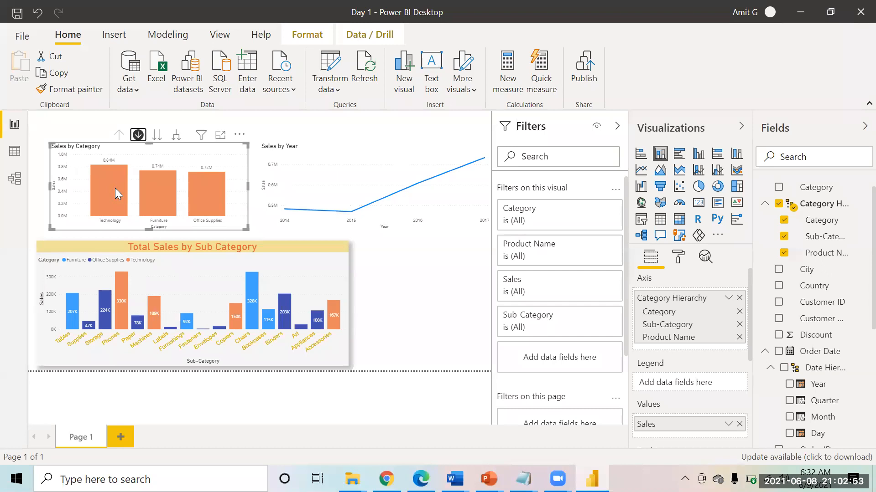
{"action": "mouse_move", "coordinate": [114, 188]}
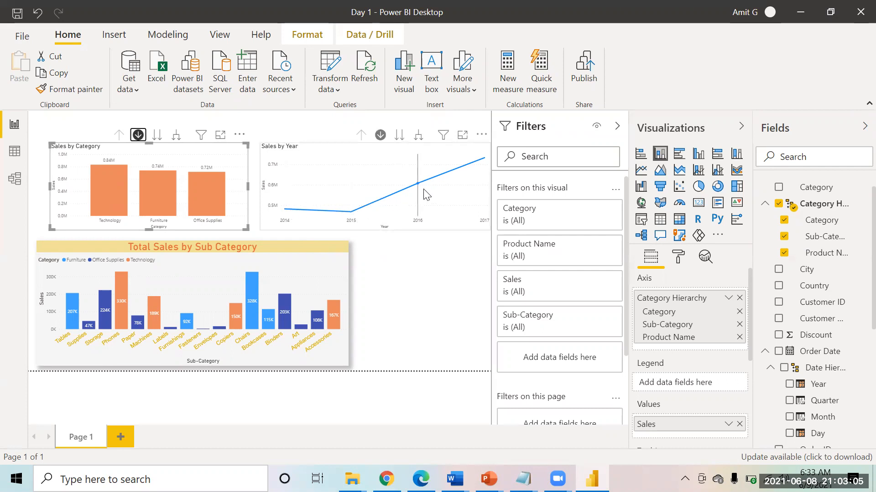
Drill the Sales by Year line chart into 2017 and into its Qtr 4, and inspect the October and November sales
{"action": "mouse_move", "coordinate": [483, 168]}
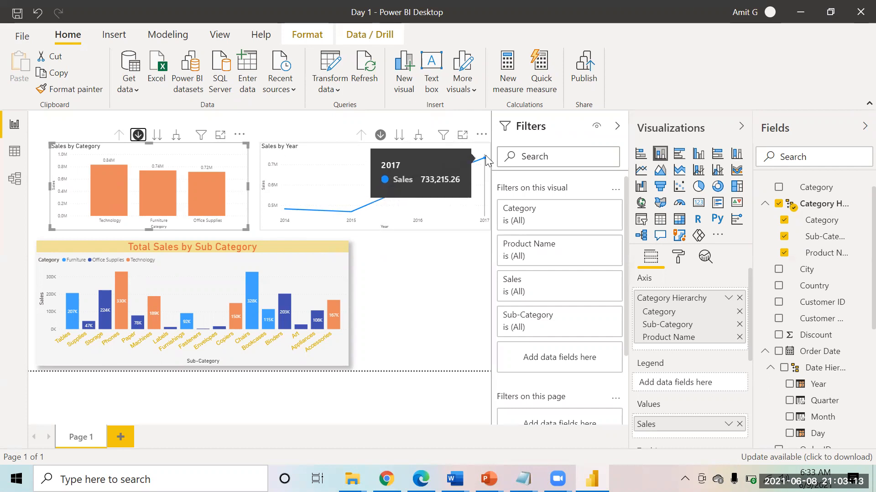
{"action": "left_click", "coordinate": [486, 157]}
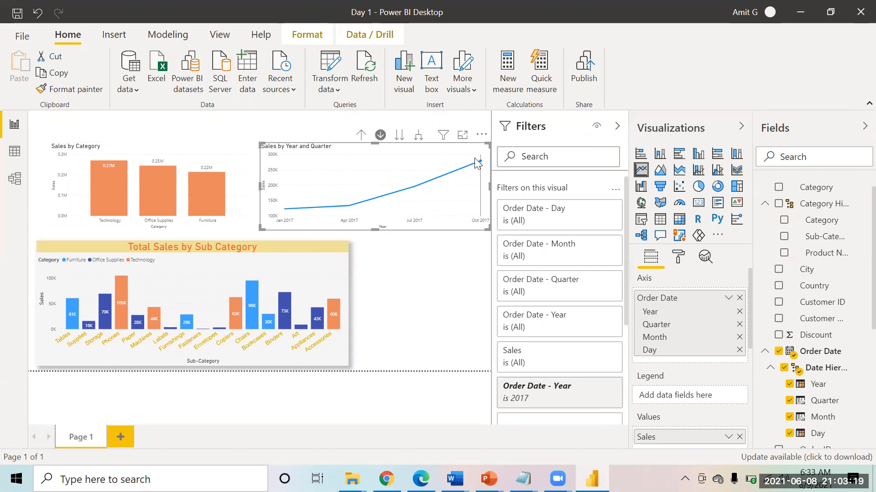
{"action": "mouse_move", "coordinate": [481, 163]}
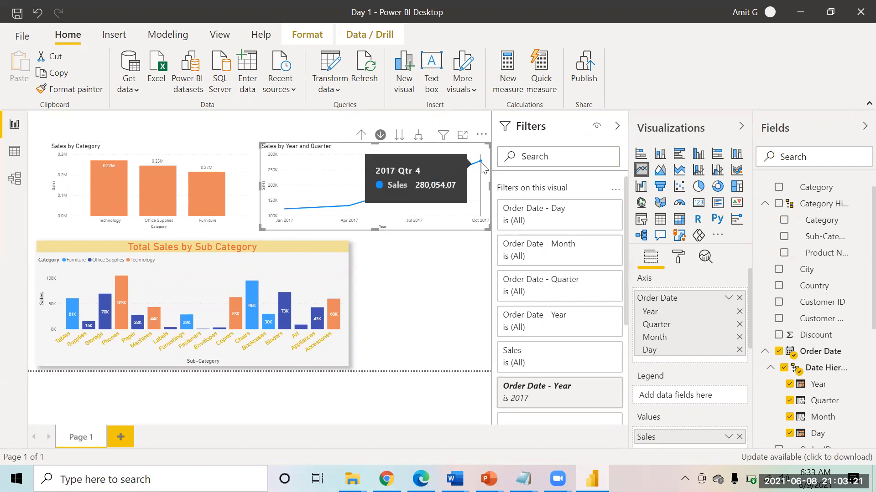
{"action": "left_click", "coordinate": [481, 160]}
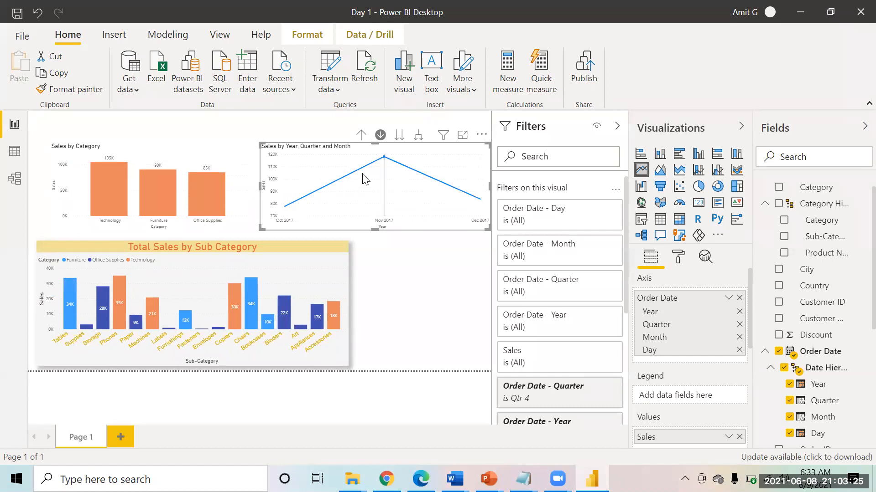
{"action": "mouse_move", "coordinate": [292, 199]}
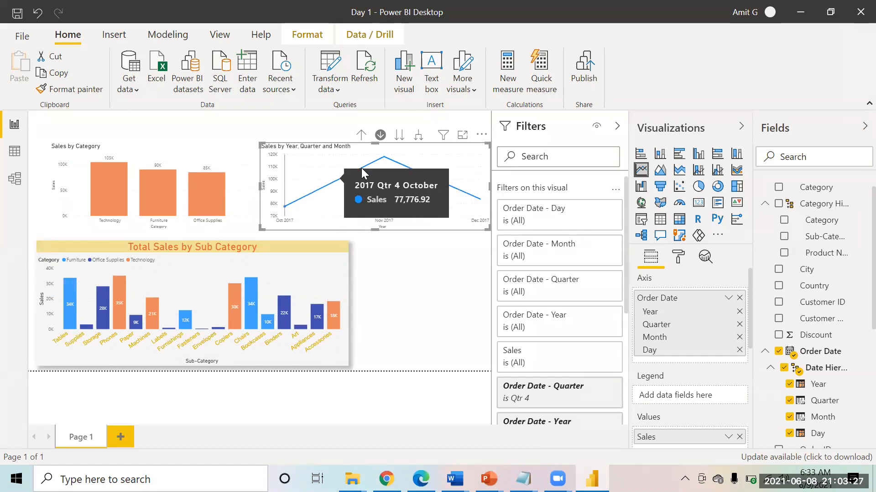
{"action": "mouse_move", "coordinate": [383, 169]}
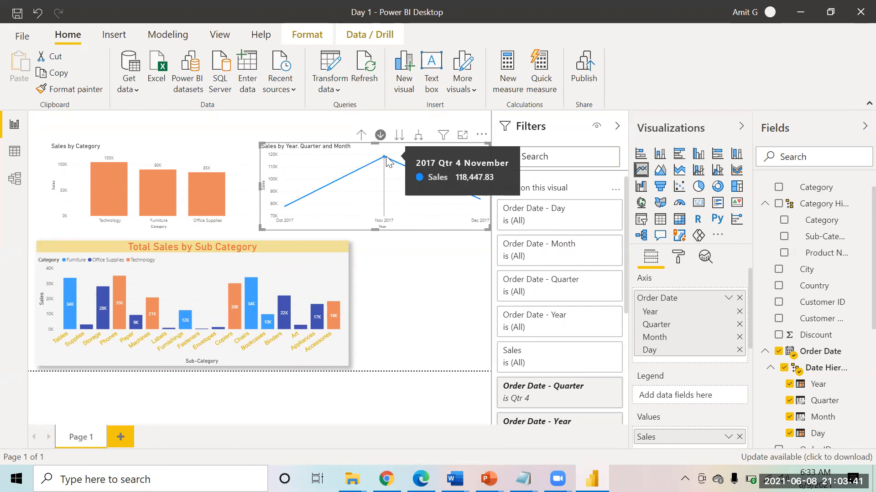
Drill the line chart back up to year level and turn off its drill mode
{"action": "left_click", "coordinate": [361, 135]}
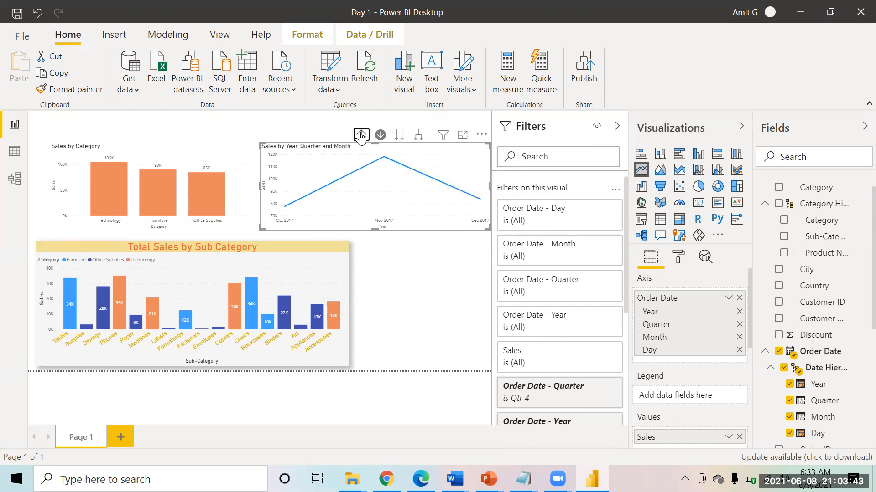
{"action": "left_click", "coordinate": [360, 135]}
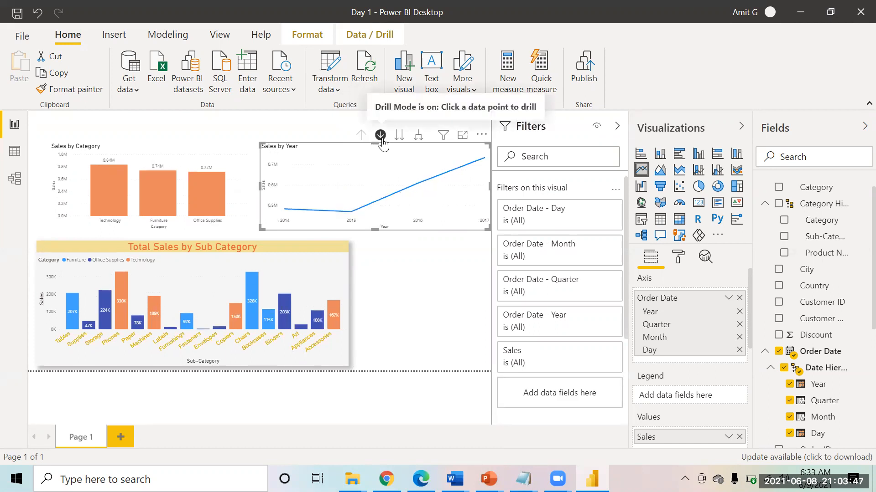
{"action": "left_click", "coordinate": [380, 136]}
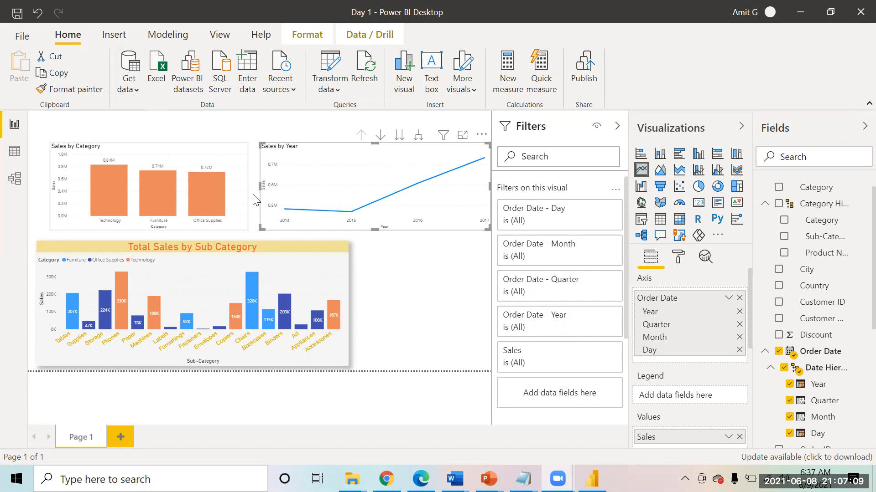
Narrow the Total Sales by Sub Category chart until it ends near the left edge of the Sales by Year chart
{"action": "left_click", "coordinate": [296, 244]}
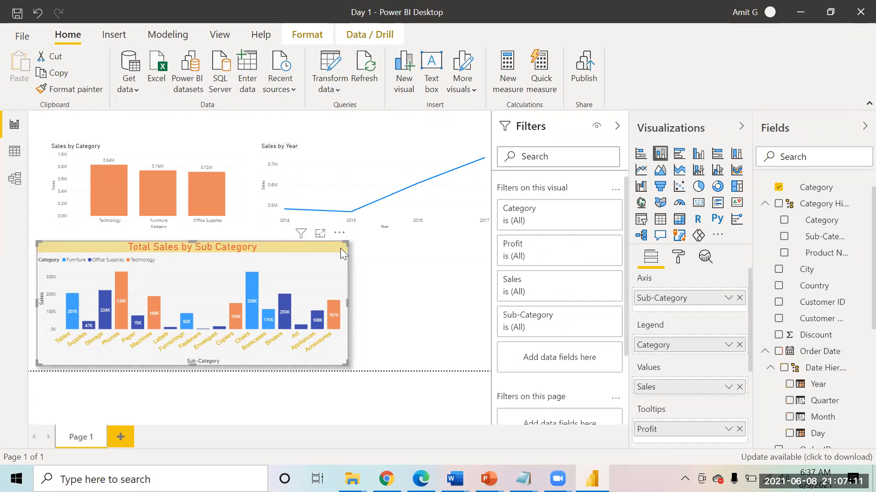
{"action": "left_click_drag", "start_coordinate": [347, 246], "coordinate": [329, 246]}
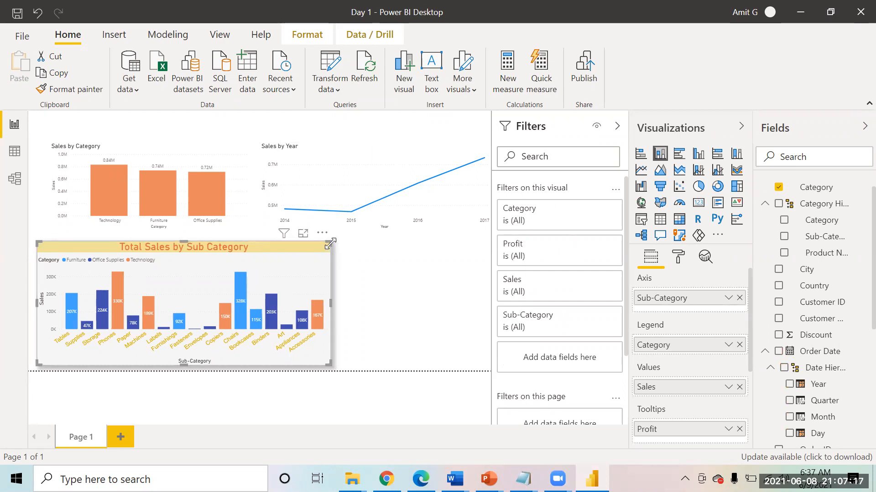
{"action": "left_click_drag", "start_coordinate": [324, 244], "coordinate": [258, 247]}
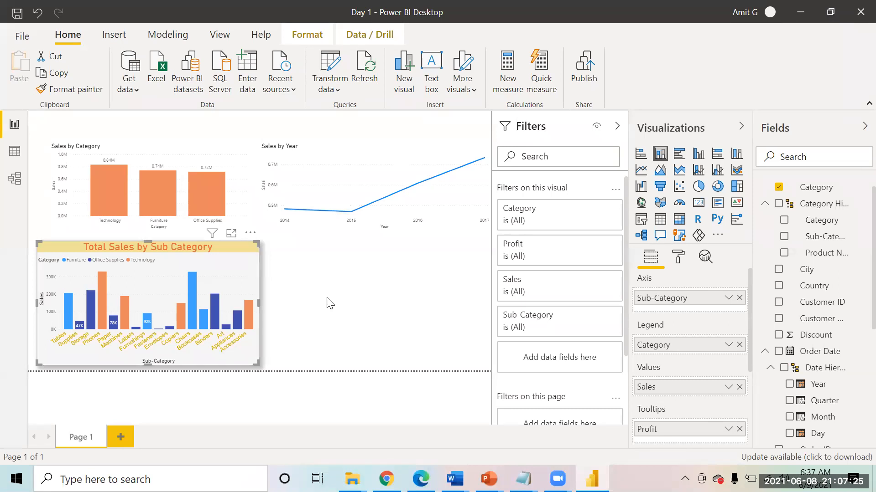
Add an empty map visual beside the Total Sales by Sub Category chart and size it to fit beneath the Sales by Year chart
{"action": "left_click", "coordinate": [325, 351]}
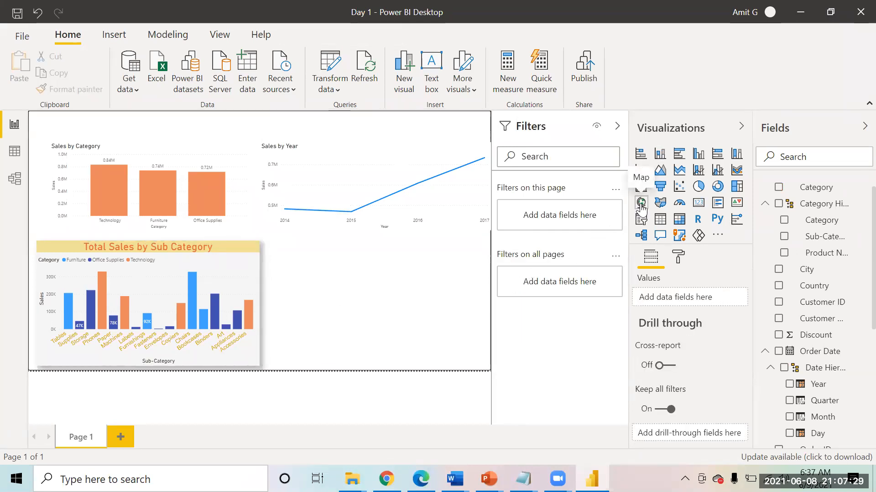
{"action": "left_click_drag", "start_coordinate": [640, 208], "coordinate": [382, 265]}
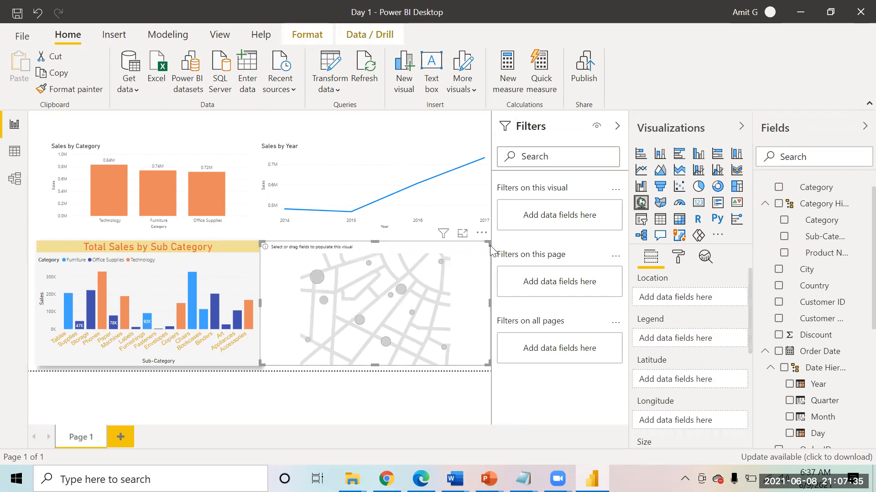
{"action": "left_click_drag", "start_coordinate": [487, 242], "coordinate": [472, 251]}
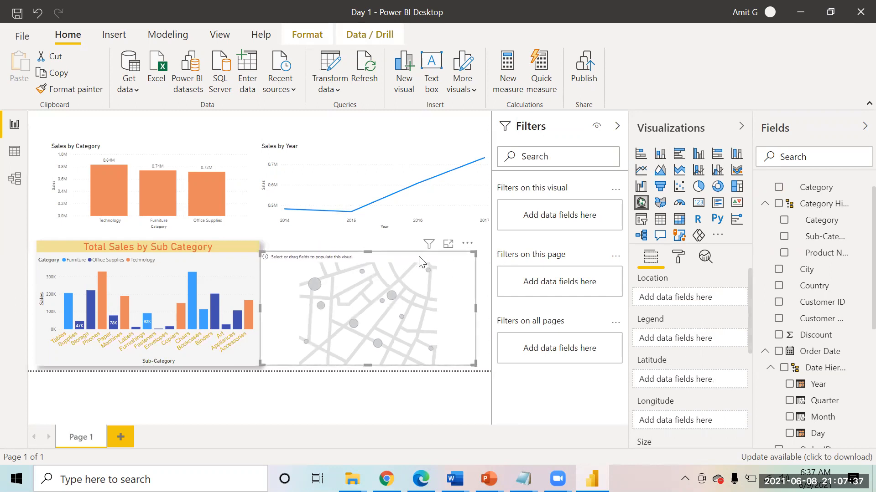
{"action": "left_click_drag", "start_coordinate": [417, 261], "coordinate": [422, 247]}
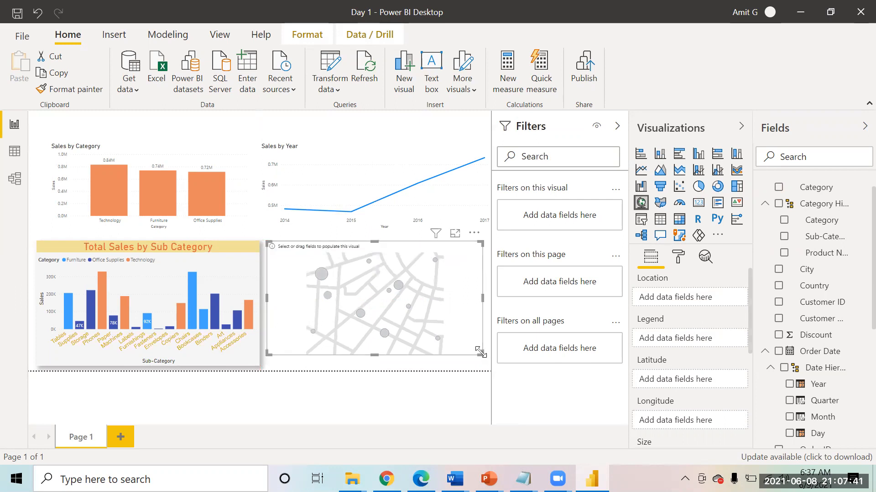
{"action": "left_click_drag", "start_coordinate": [480, 351], "coordinate": [481, 363]}
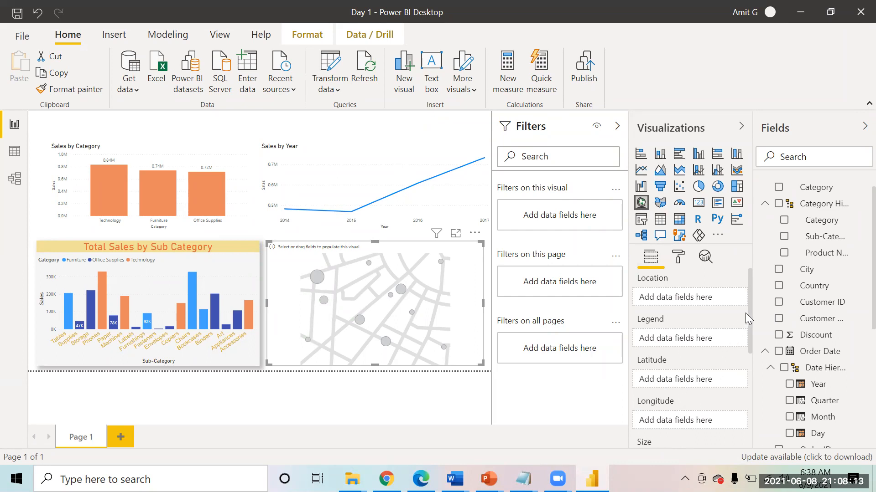
{"action": "left_click_drag", "start_coordinate": [749, 306], "coordinate": [749, 313]}
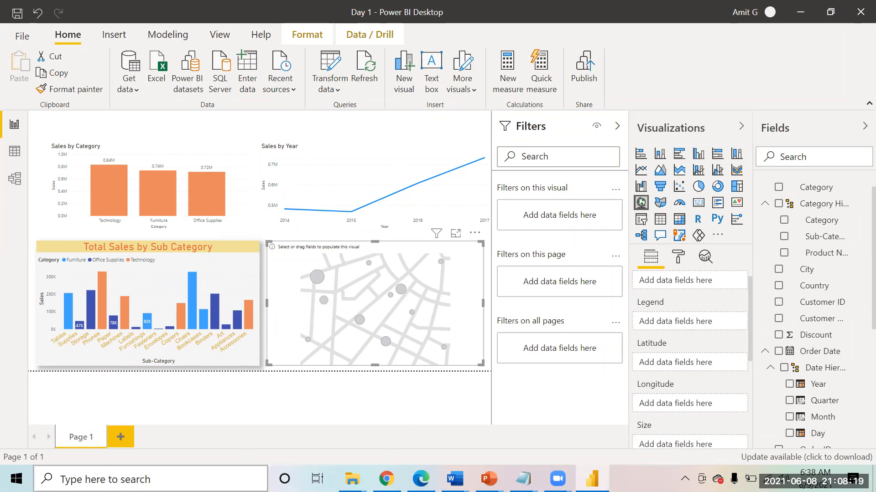
{"action": "left_click", "coordinate": [16, 478]}
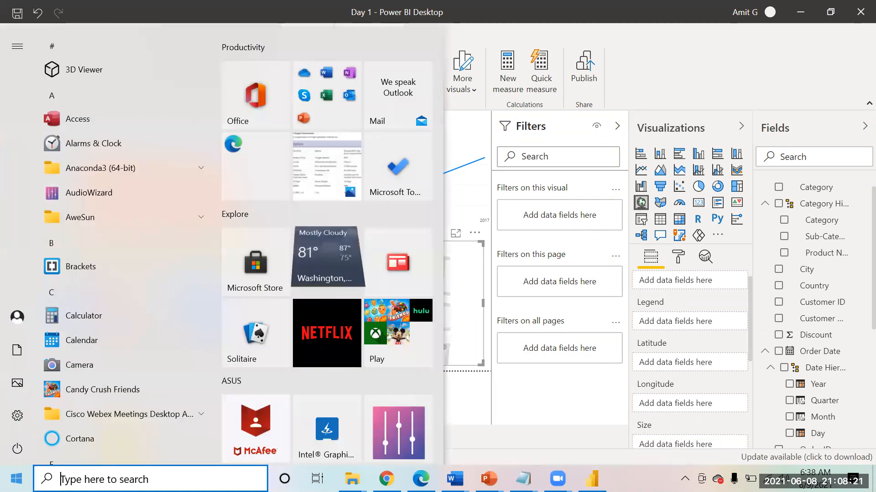
{"action": "type", "text": "sam"}
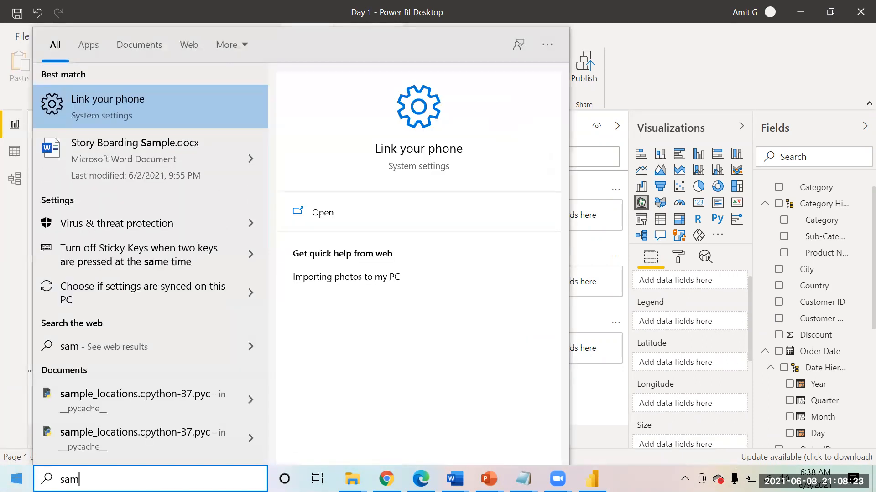
{"action": "key", "text": "Escape"}
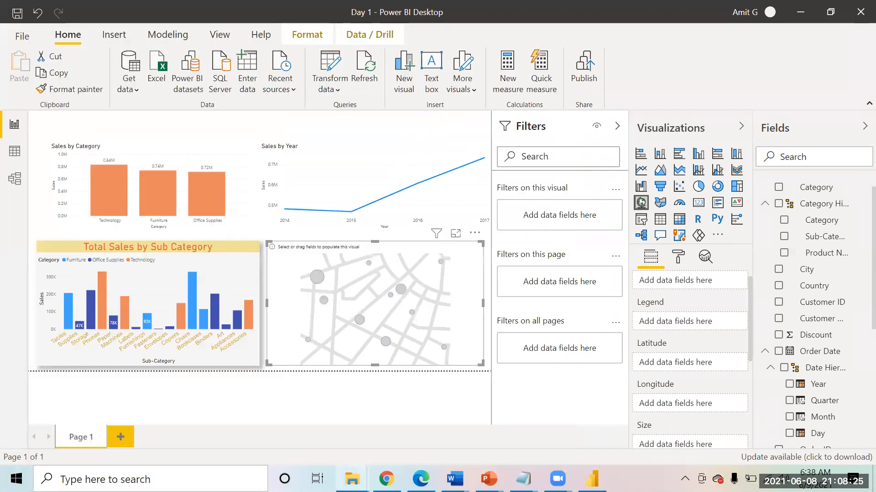
Switch to the Ericsson folder in File Explorer and open the Excel 97-2003 workbook Sample - Superstore
{"action": "mouse_move", "coordinate": [352, 479]}
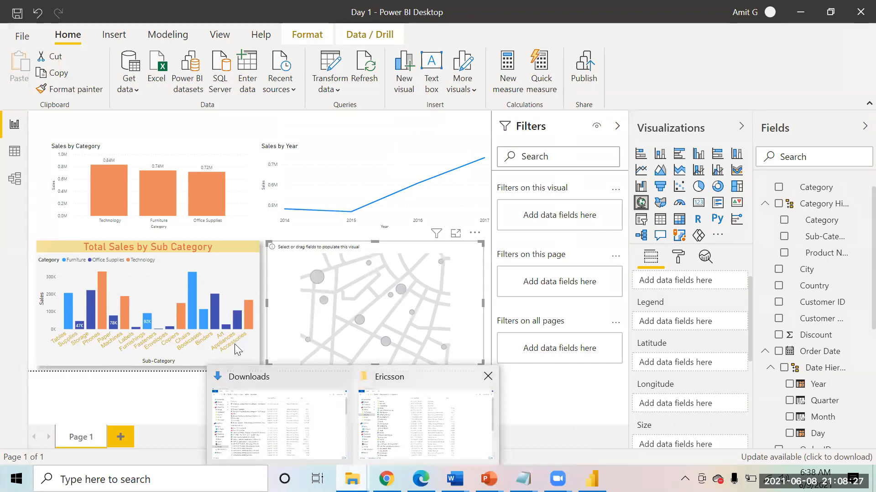
{"action": "left_click", "coordinate": [365, 415]}
{"action": "scroll", "coordinate": [172, 314], "scroll_direction": "down", "scroll_amount": 6}
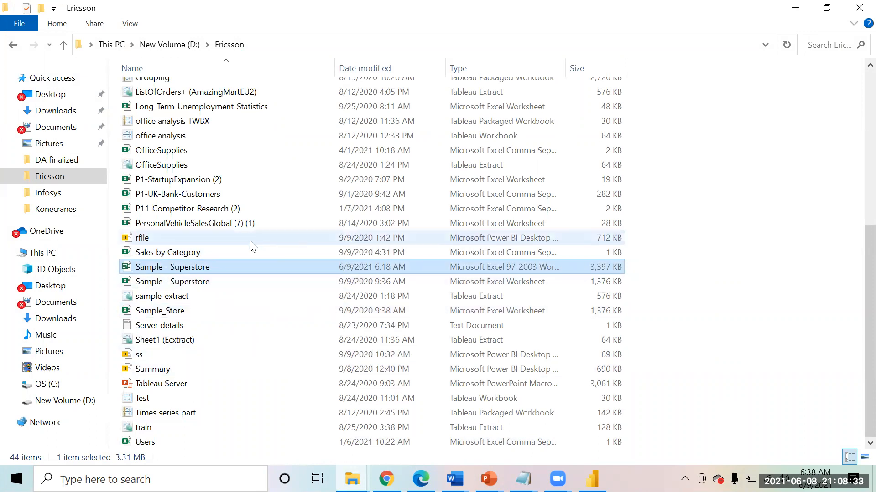
{"action": "double_click", "coordinate": [200, 269]}
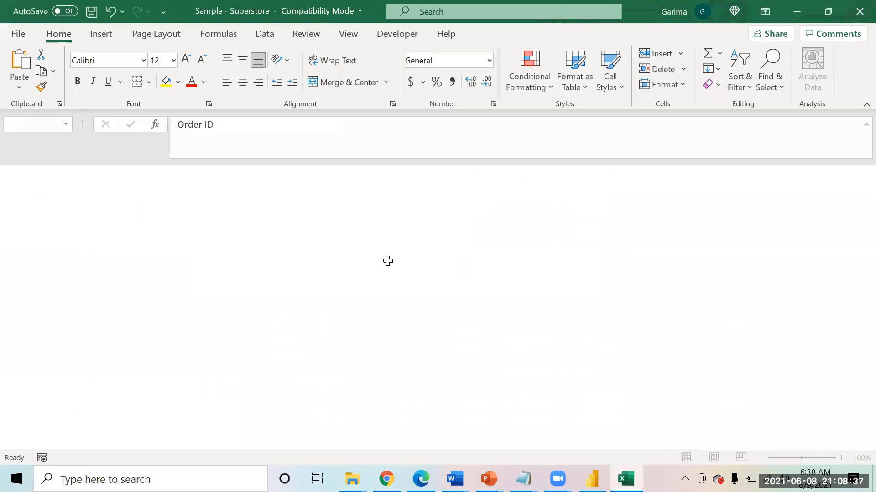
Look through the column headers of the Orders sheet and select the Country, City and State columns
{"action": "key", "text": "Right"}
{"action": "key", "text": "Right"}
{"action": "key", "text": "Right"}
{"action": "key", "text": "Right"}
{"action": "key", "text": "Left"}
{"action": "key", "text": "Left"}
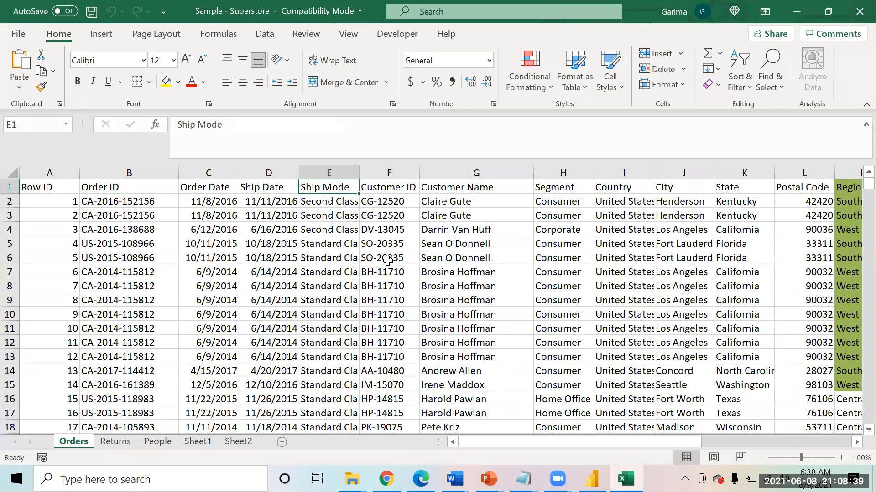
{"action": "key", "text": "Right"}
{"action": "key", "text": "Right"}
{"action": "key", "text": "Right"}
{"action": "key", "text": "Right"}
{"action": "key", "text": "Right"}
{"action": "key", "text": "Right"}
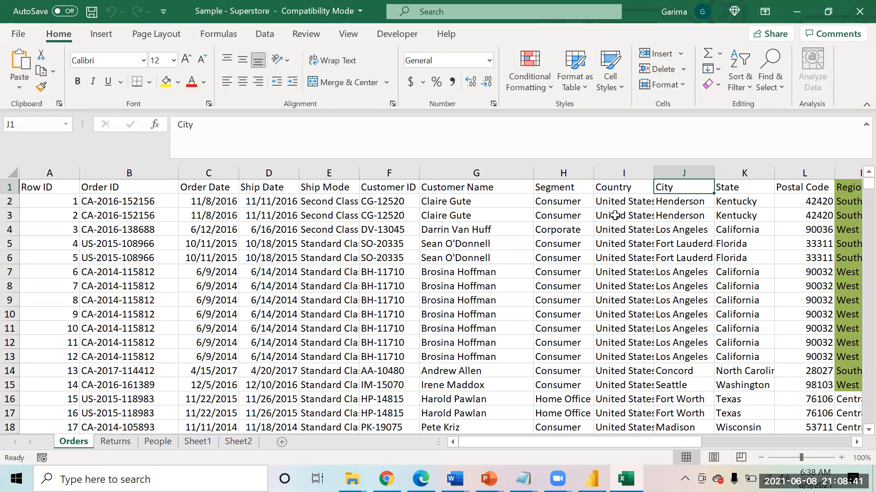
{"action": "left_click_drag", "start_coordinate": [619, 174], "coordinate": [730, 183]}
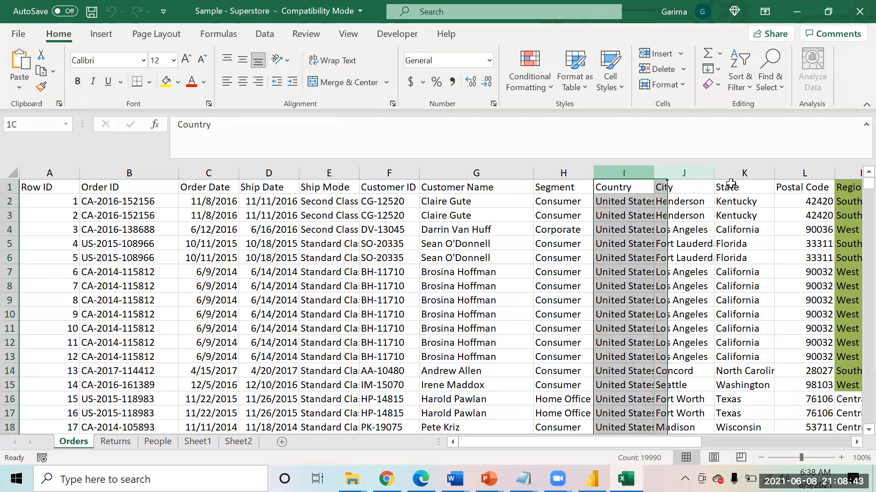
Insert two empty columns between the Postal Code and Region columns of the Orders sheet
{"action": "left_click", "coordinate": [781, 213]}
{"action": "left_click", "coordinate": [796, 186]}
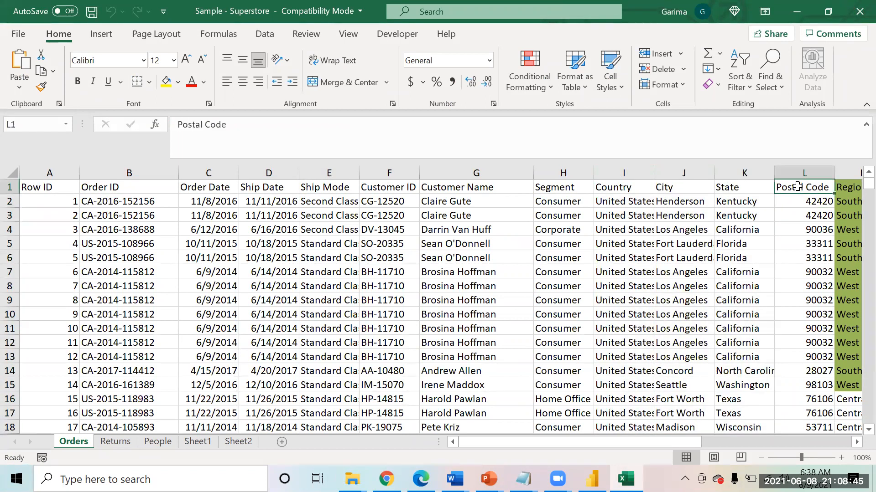
{"action": "key", "text": "Right"}
{"action": "key", "text": "Right"}
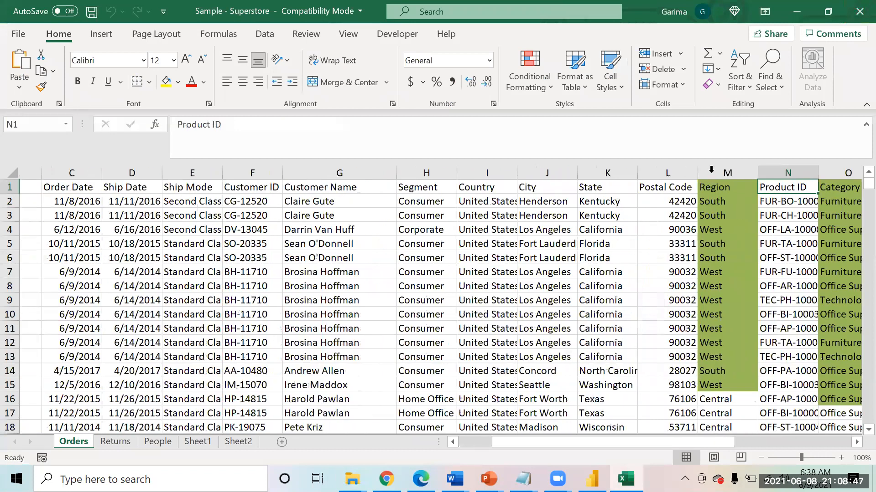
{"action": "left_click", "coordinate": [710, 169]}
{"action": "key", "text": "ctrl+shift+plus"}
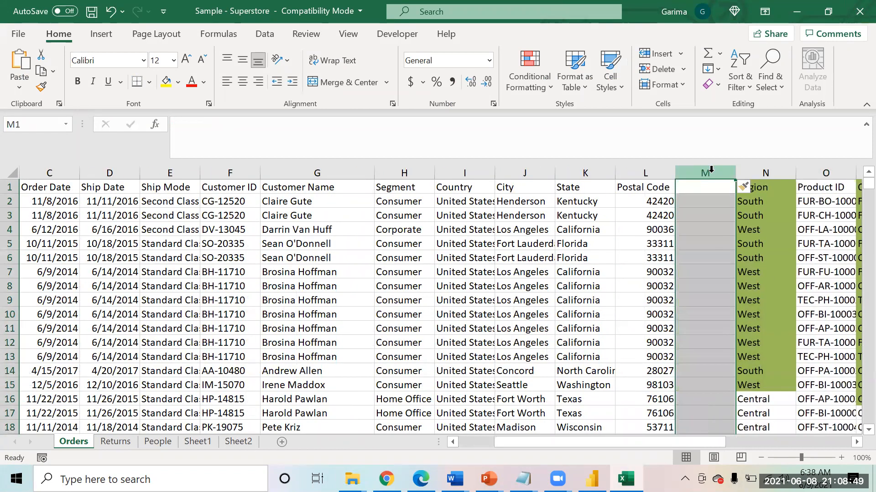
{"action": "key", "text": "ctrl+shift+plus"}
Enter the headers Lat and Long in the first row of the two empty columns after Postal Code
{"action": "key", "text": "Down"}
{"action": "key", "text": "Up"}
{"action": "key", "text": "Left"}
{"action": "key", "text": "Left"}
{"action": "key", "text": "Left"}
{"action": "key", "text": "Right"}
{"action": "key", "text": "Right"}
{"action": "key", "text": "Right"}
{"action": "type", "text": "La"}
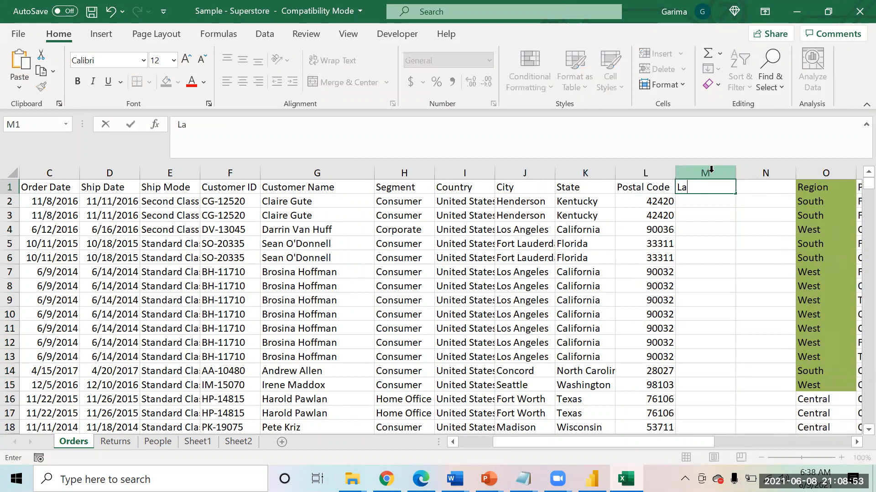
{"action": "type", "text": "t"}
{"action": "key", "text": "Tab"}
{"action": "type", "text": "Long"}
{"action": "key", "text": "Return"}
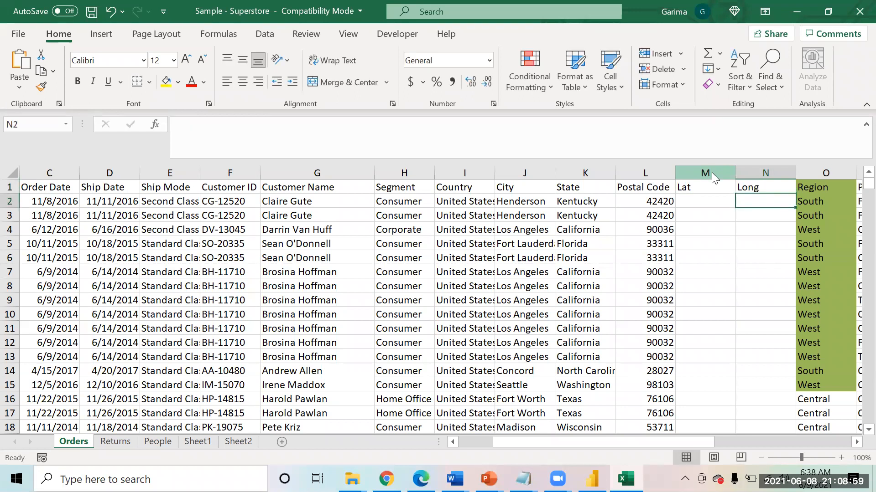
Switch back to the Day 1 report in Power BI Desktop and assign Country as the map's Location field
{"action": "key", "text": "alt+Tab"}
{"action": "left_click", "coordinate": [591, 478]}
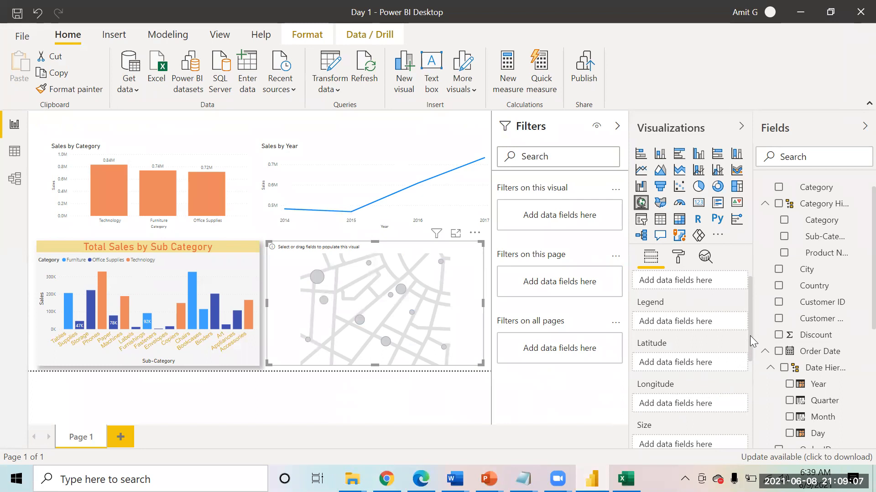
{"action": "left_click_drag", "start_coordinate": [749, 348], "coordinate": [753, 327]}
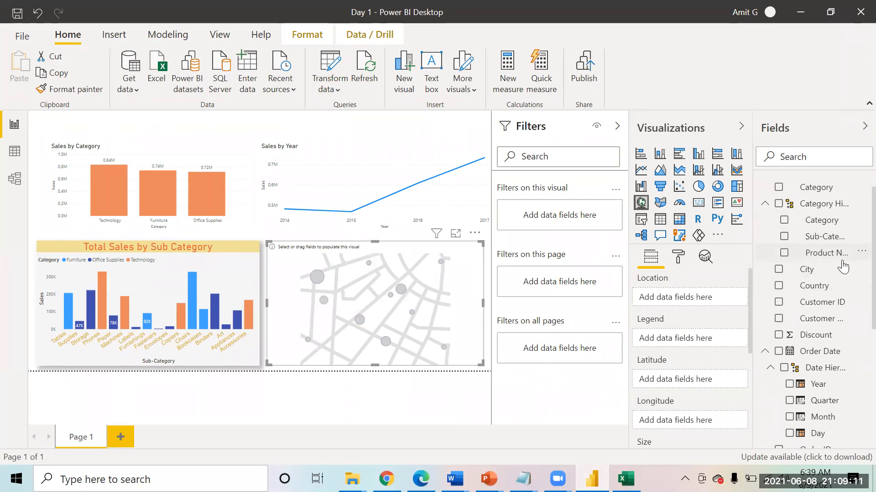
{"action": "left_click_drag", "start_coordinate": [818, 288], "coordinate": [695, 301]}
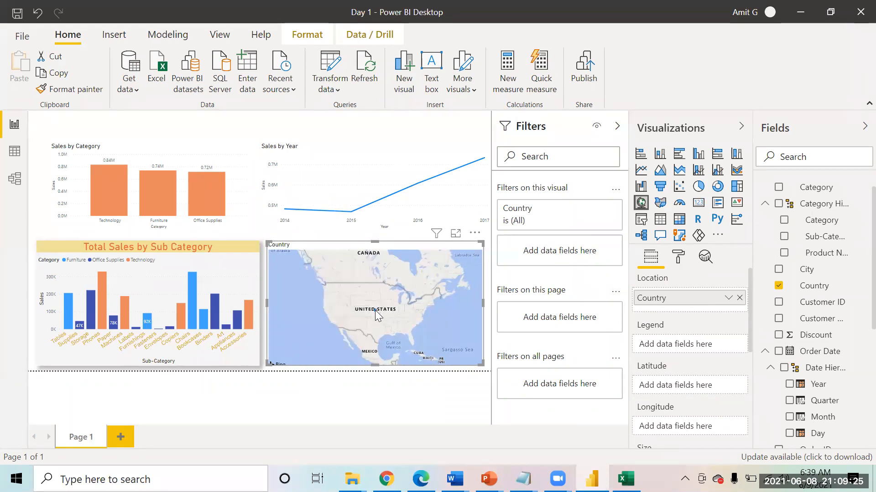
{"action": "mouse_move", "coordinate": [375, 310]}
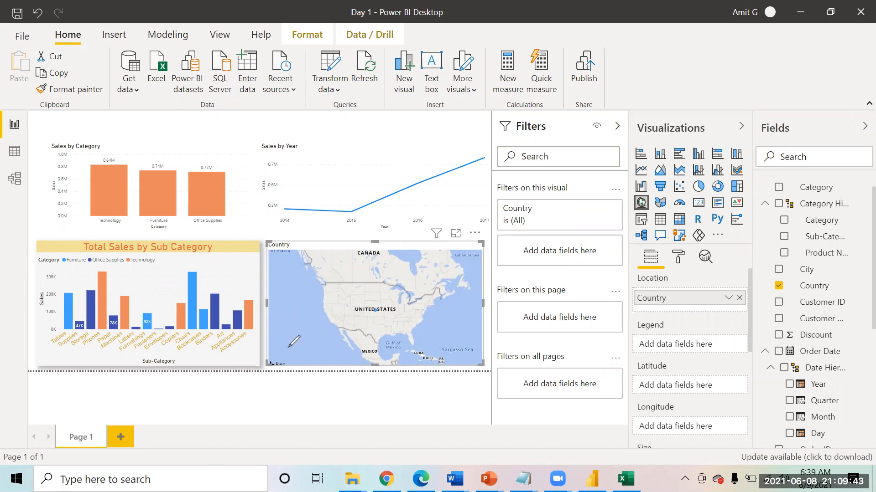
Circle the Bing logo at the map's lower-left corner in red and draw an arrow pointing at it
{"action": "mouse_move", "coordinate": [298, 346]}
{"action": "left_mouse_down"}
{"action": "mouse_move", "coordinate": [251, 346]}
{"action": "mouse_move", "coordinate": [269, 393]}
{"action": "mouse_move", "coordinate": [307, 367]}
{"action": "mouse_move", "coordinate": [302, 338]}
{"action": "left_mouse_up"}
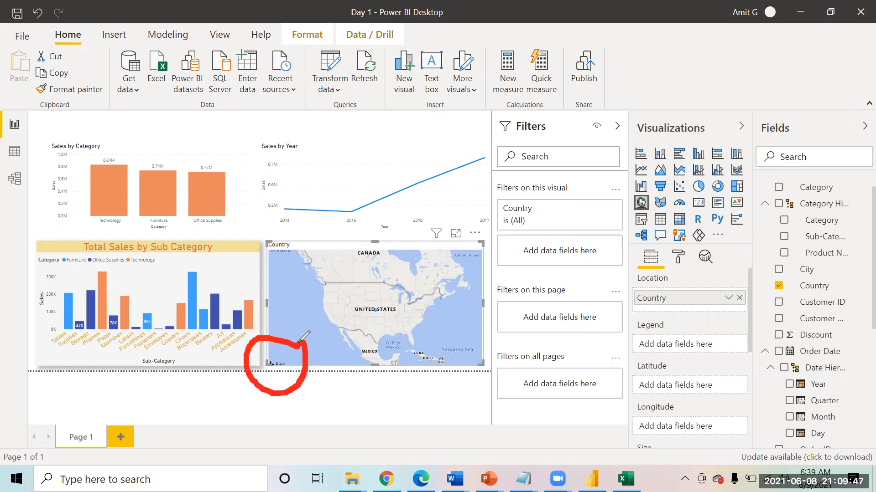
{"action": "left_click_drag", "start_coordinate": [294, 386], "coordinate": [321, 403]}
{"action": "mouse_move", "coordinate": [287, 371]}
{"action": "left_mouse_down"}
{"action": "mouse_move", "coordinate": [277, 387]}
{"action": "mouse_move", "coordinate": [299, 369]}
{"action": "left_mouse_up"}
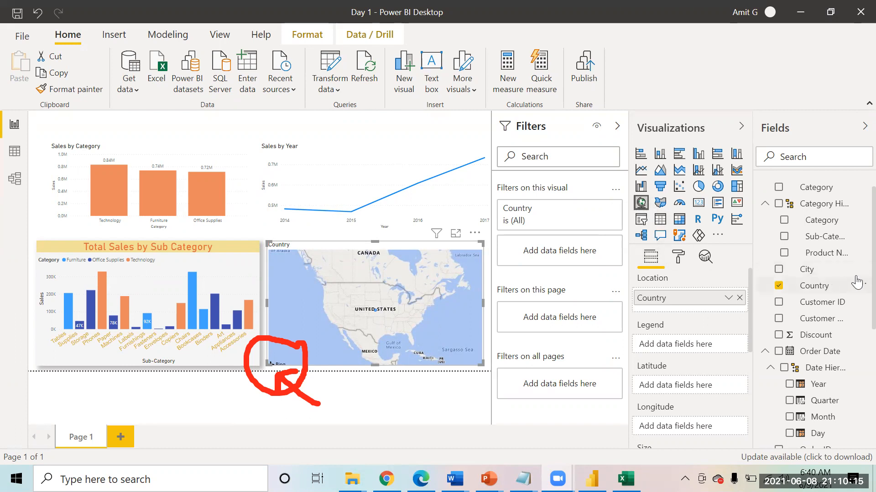
Add State beneath Country in the map's Location levels
{"action": "scroll", "coordinate": [857, 277], "scroll_direction": "down", "scroll_amount": 5}
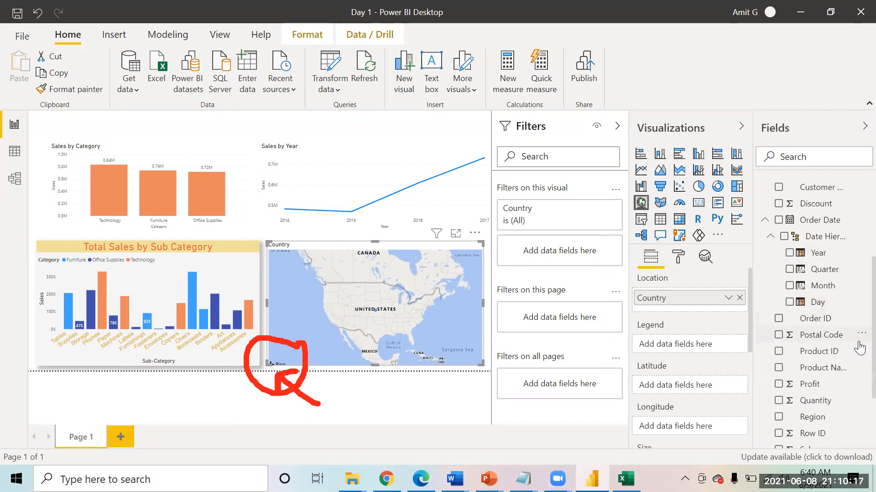
{"action": "left_click_drag", "start_coordinate": [857, 422], "coordinate": [705, 314]}
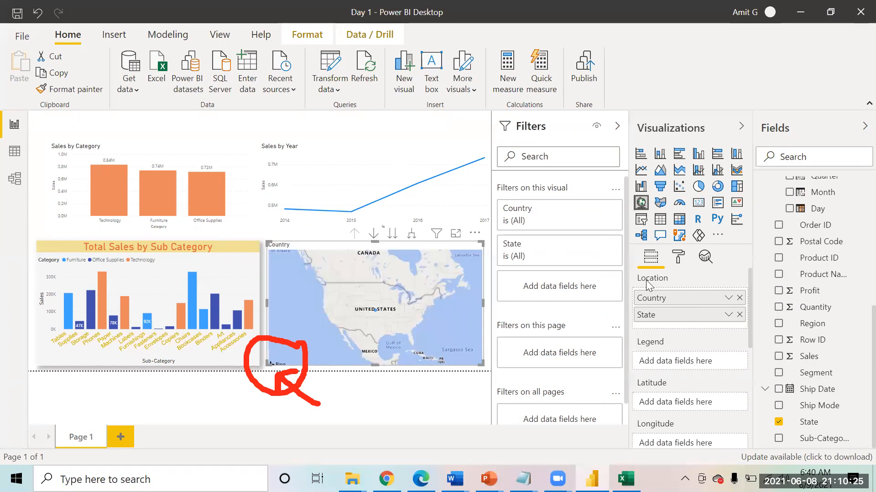
{"action": "left_click_drag", "start_coordinate": [673, 313], "coordinate": [669, 284]}
Examine the Category Hierarchy levels used by the Sales by Category chart for comparison with the map
{"action": "mouse_move", "coordinate": [168, 160]}
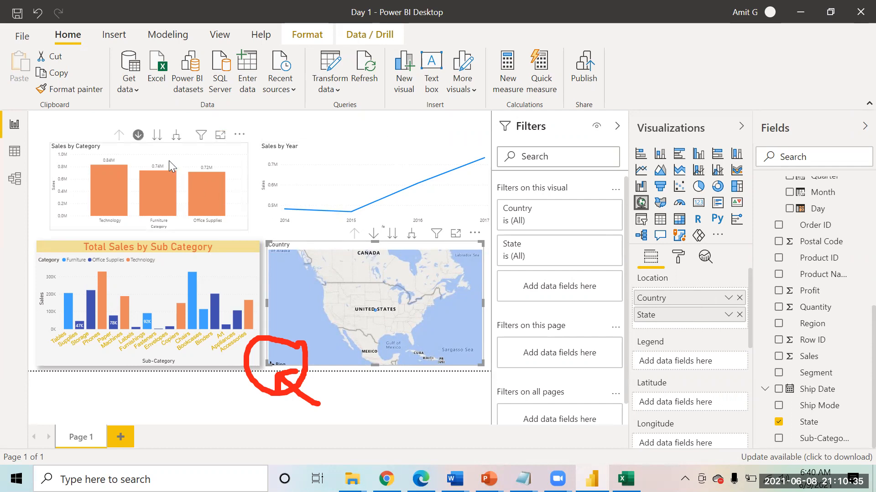
{"action": "left_click", "coordinate": [162, 155]}
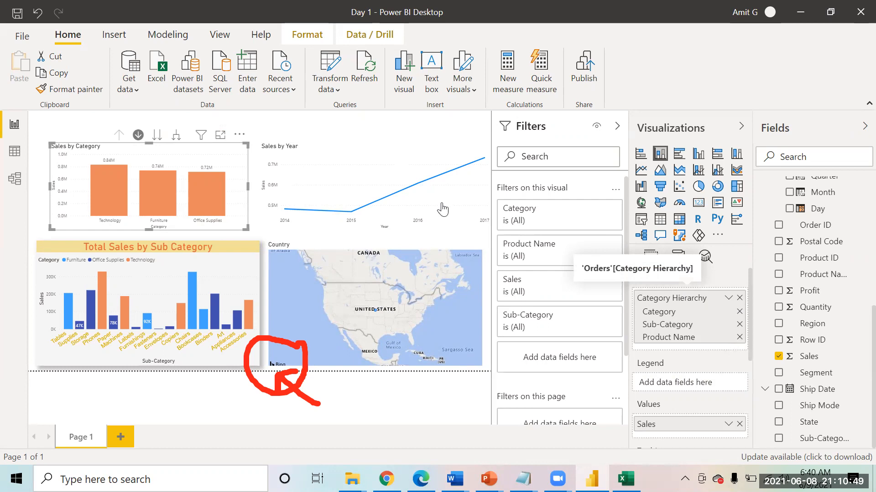
{"action": "left_click", "coordinate": [304, 128]}
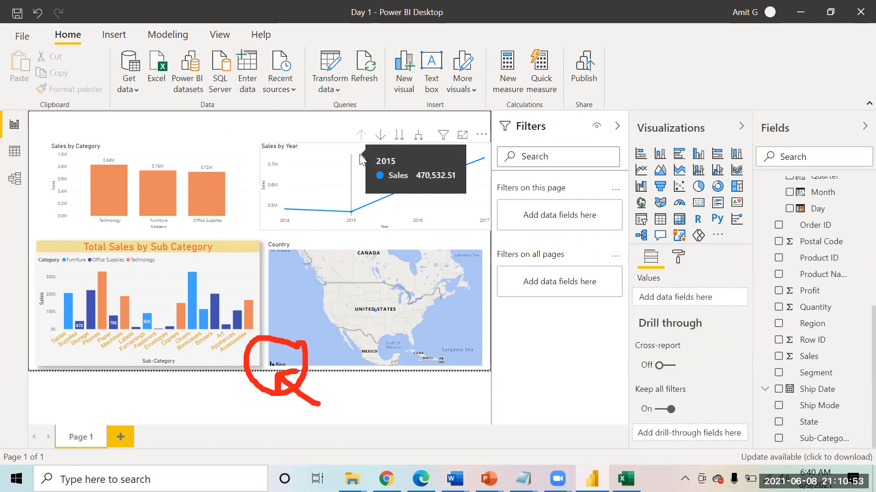
Expand the map down one level to plot Country and State together
{"action": "left_click", "coordinate": [434, 251]}
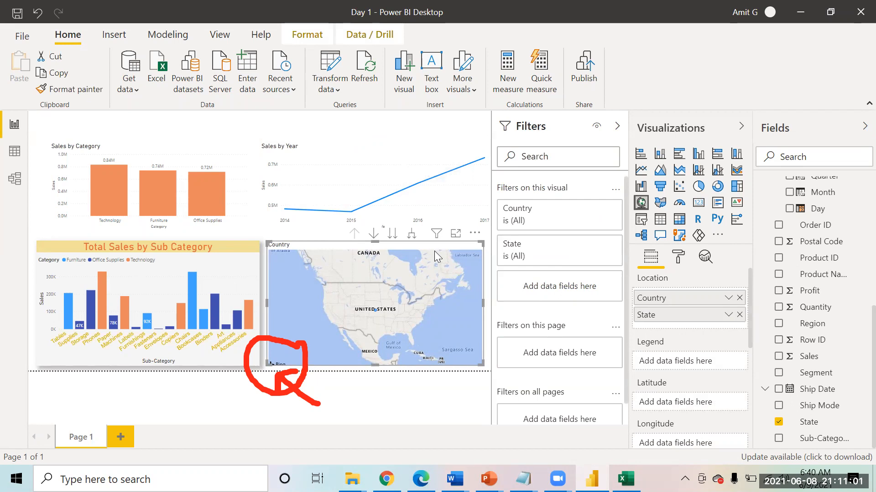
{"action": "left_click", "coordinate": [410, 238]}
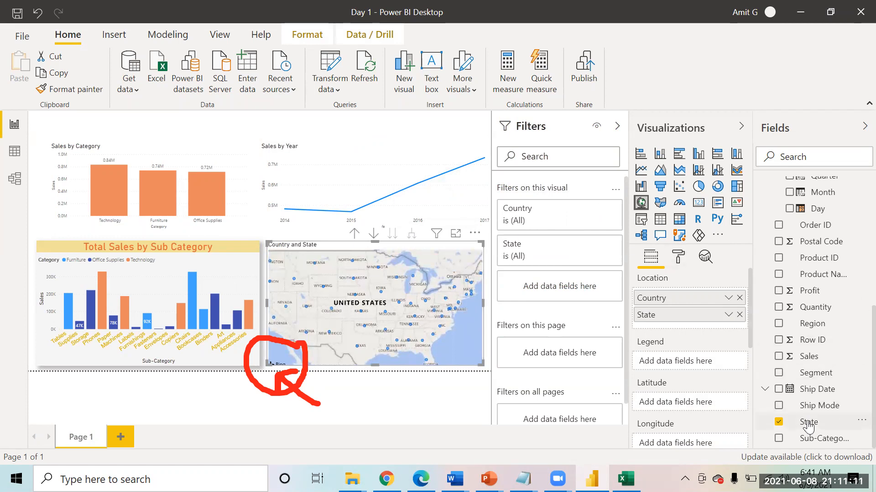
Add City beneath State in the map's Location levels and expand the map down to the city level
{"action": "scroll", "coordinate": [855, 419], "scroll_direction": "up", "scroll_amount": 3}
{"action": "scroll", "coordinate": [857, 337], "scroll_direction": "up", "scroll_amount": 5}
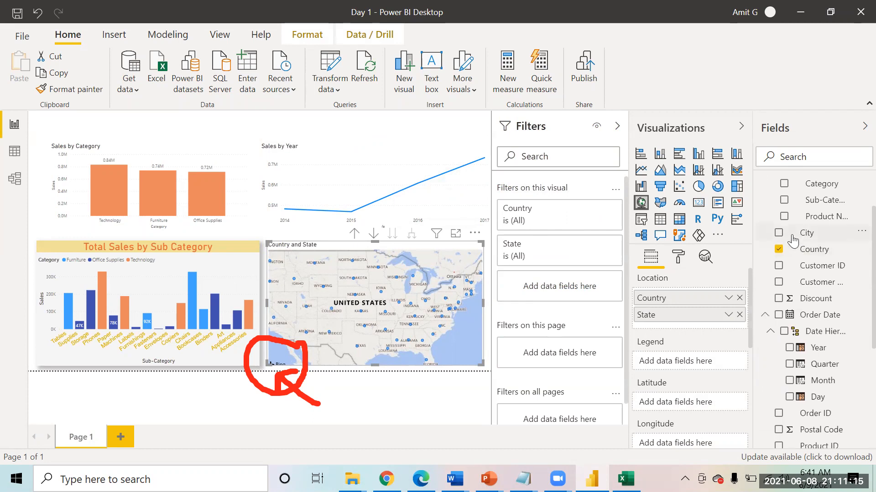
{"action": "left_click_drag", "start_coordinate": [692, 310], "coordinate": [676, 329]}
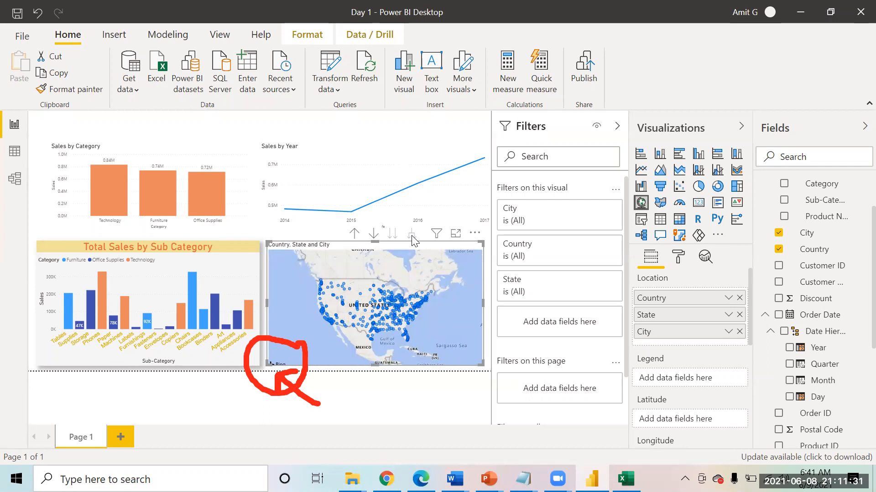
Drill the map back up to the Country level and go to the State level of the hierarchy
{"action": "left_click", "coordinate": [354, 235]}
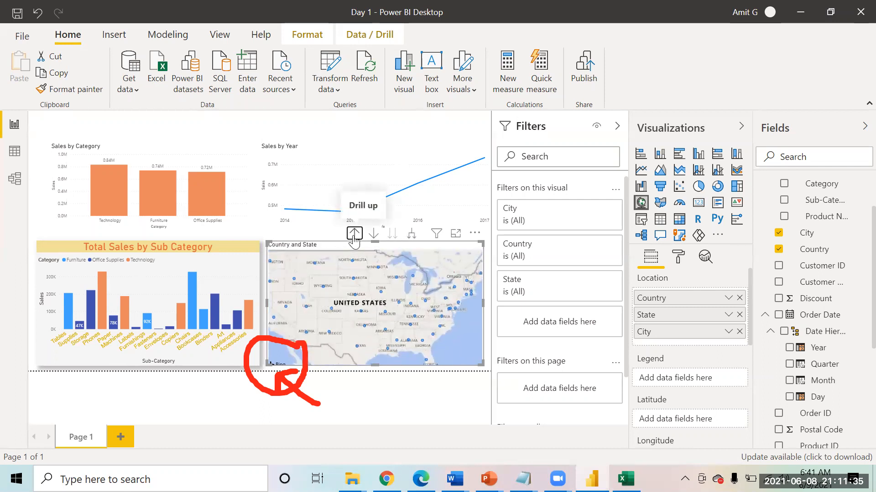
{"action": "left_click", "coordinate": [354, 235]}
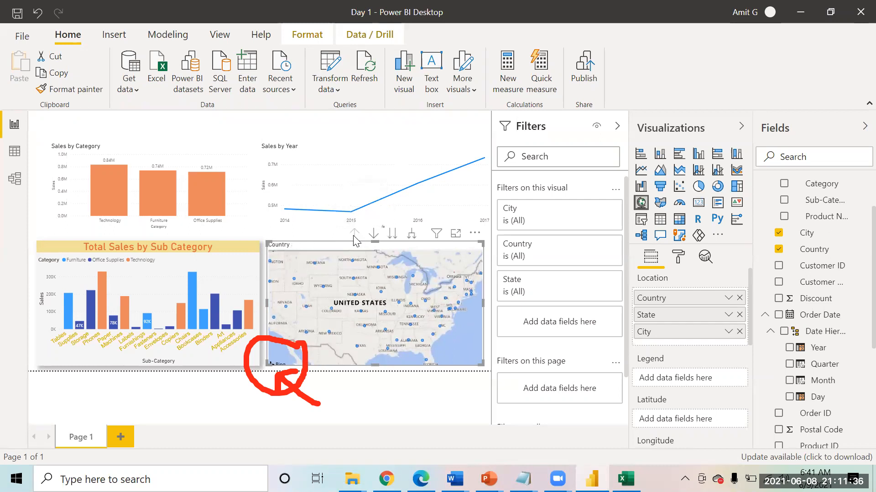
{"action": "left_click", "coordinate": [392, 234]}
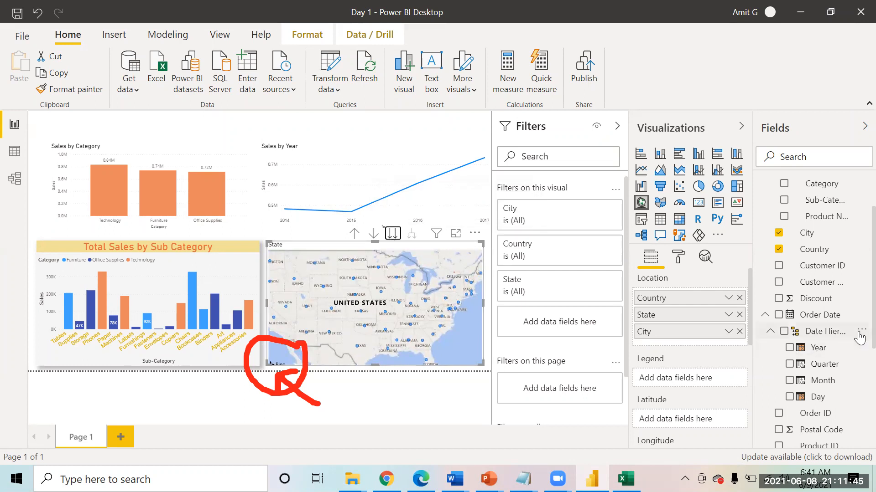
Assign Sales as the map's Size field to scale the state bubbles by sales
{"action": "scroll", "coordinate": [857, 356], "scroll_direction": "down", "scroll_amount": 8}
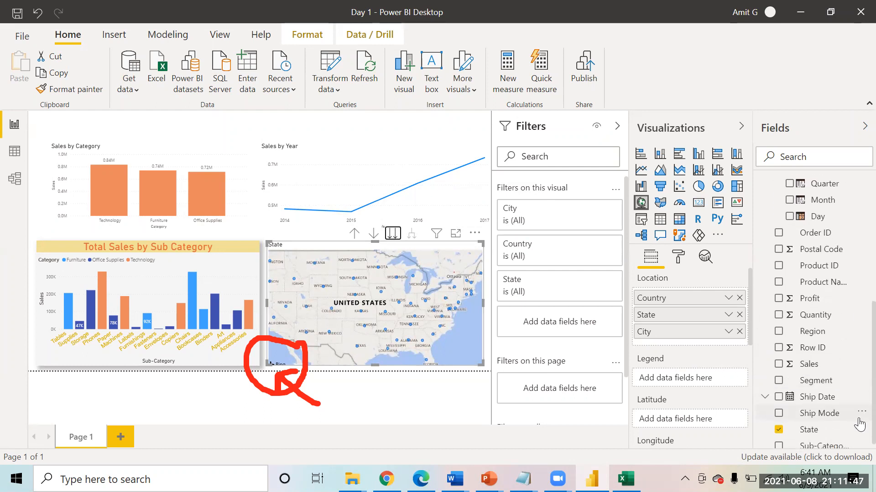
{"action": "left_click_drag", "start_coordinate": [749, 299], "coordinate": [749, 357]}
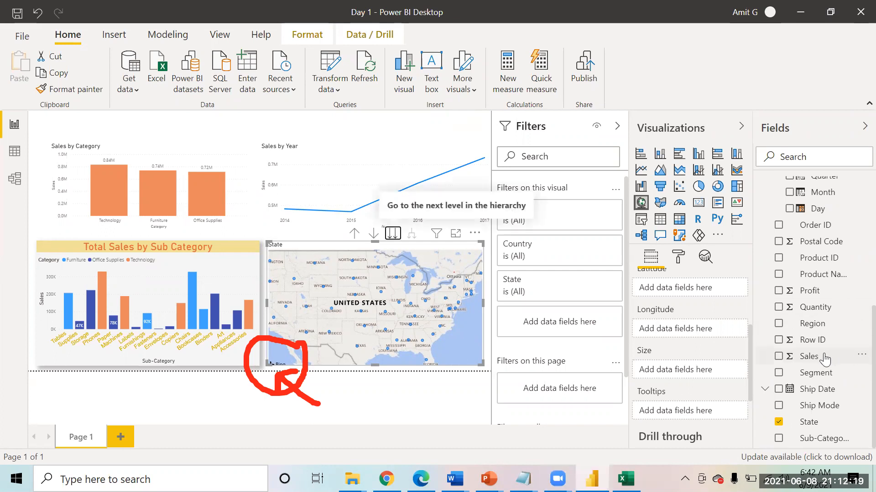
{"action": "left_click_drag", "start_coordinate": [739, 377], "coordinate": [697, 375]}
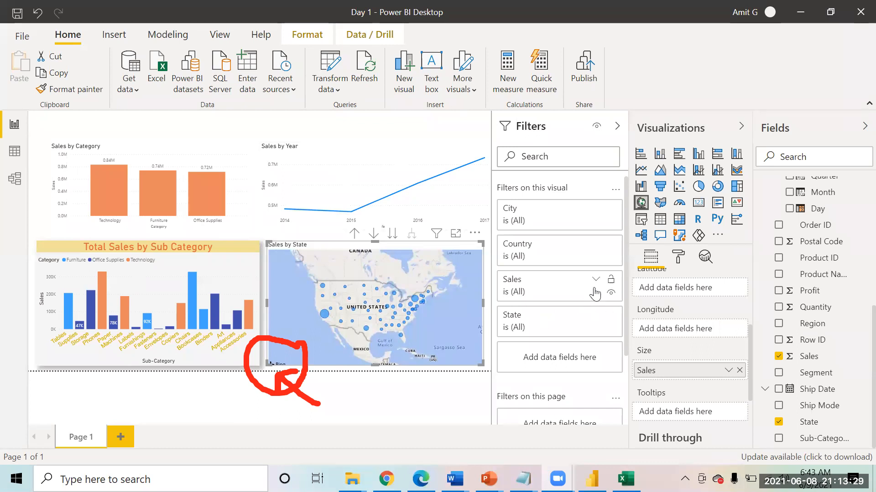
Set the default data color of the map's bubbles to a lighter orange theme shade
{"action": "left_click", "coordinate": [678, 263]}
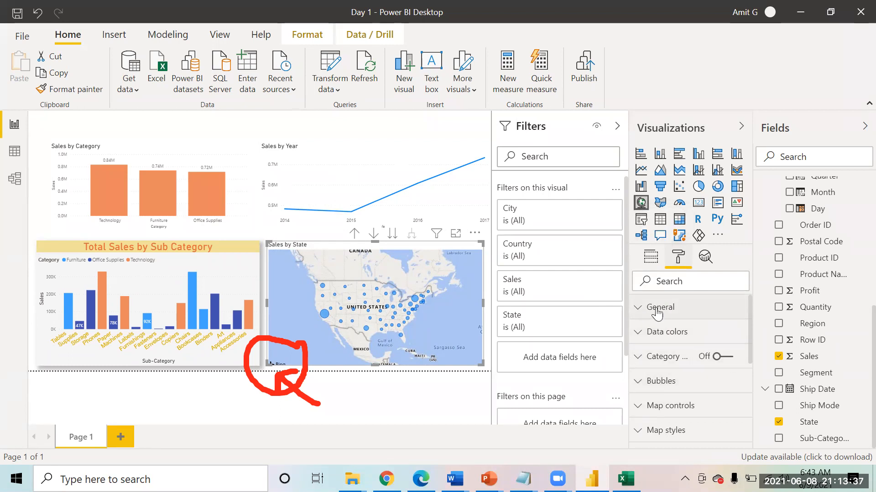
{"action": "left_click", "coordinate": [692, 340]}
{"action": "left_click", "coordinate": [660, 422]}
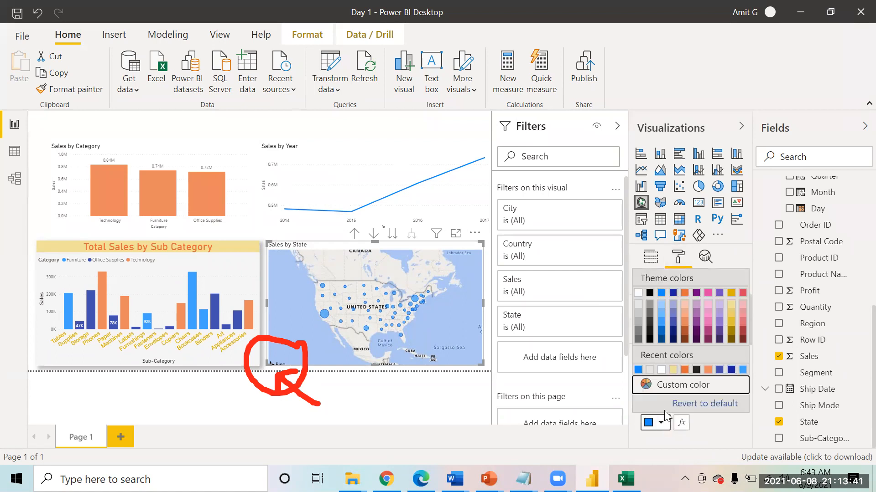
{"action": "left_click", "coordinate": [684, 313]}
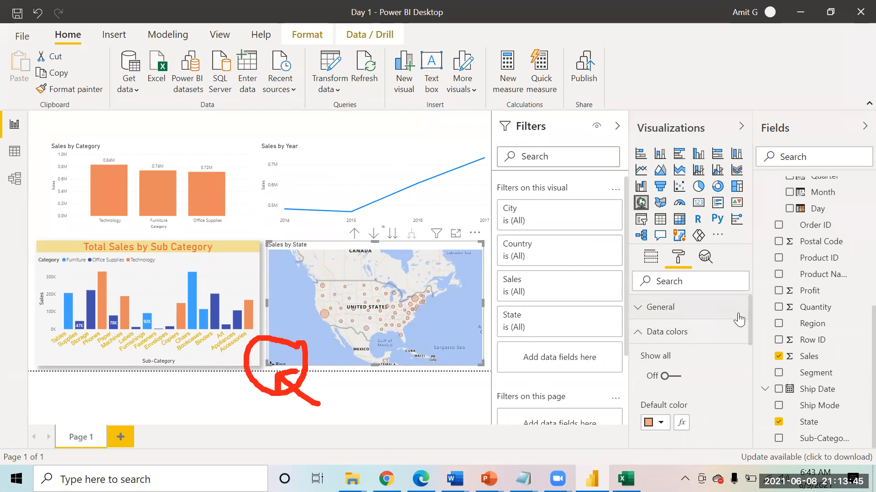
Increase the size of the map's bubbles to 14
{"action": "left_click_drag", "start_coordinate": [750, 306], "coordinate": [753, 328]}
{"action": "scroll", "coordinate": [697, 352], "scroll_direction": "down", "scroll_amount": 5}
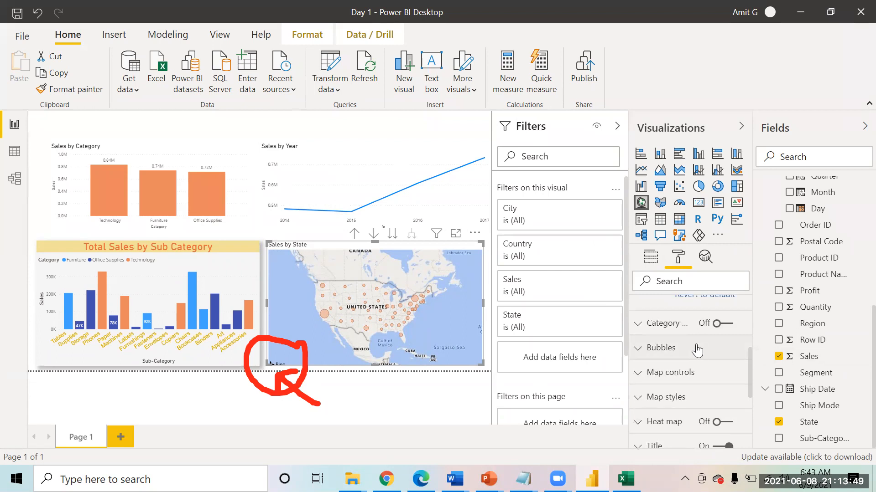
{"action": "left_click", "coordinate": [697, 351]}
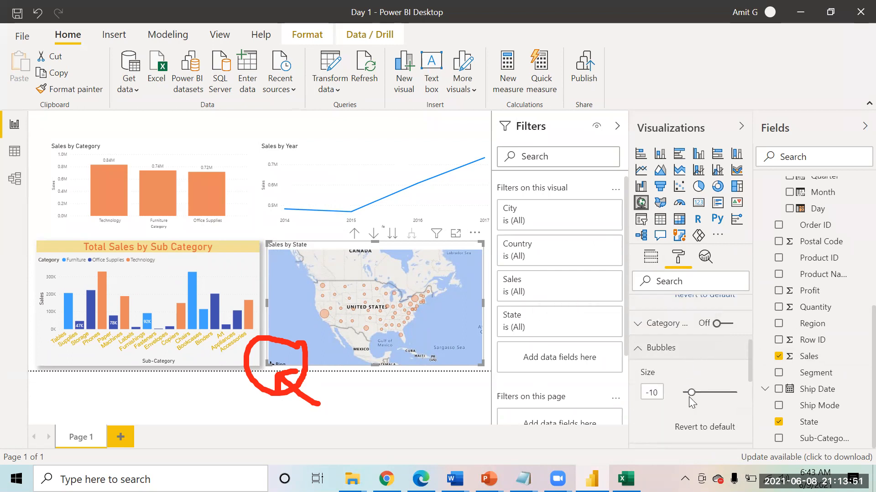
{"action": "left_click_drag", "start_coordinate": [689, 392], "coordinate": [700, 392]}
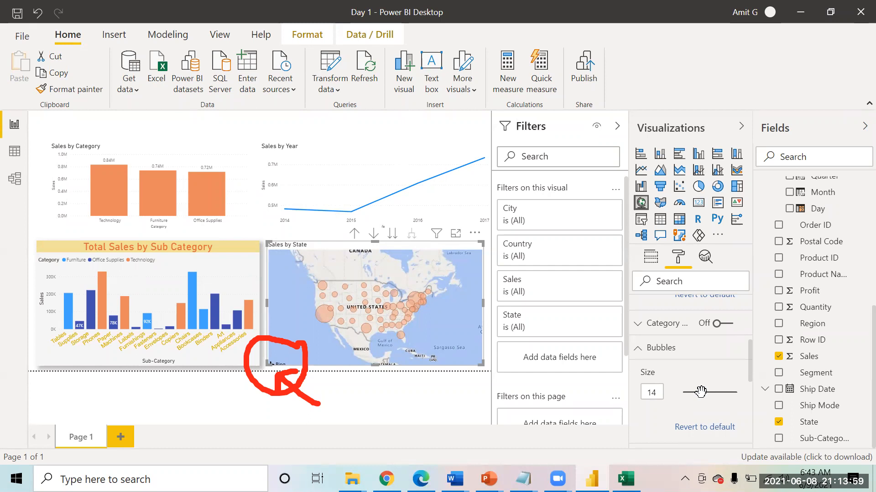
{"action": "left_click", "coordinate": [673, 353]}
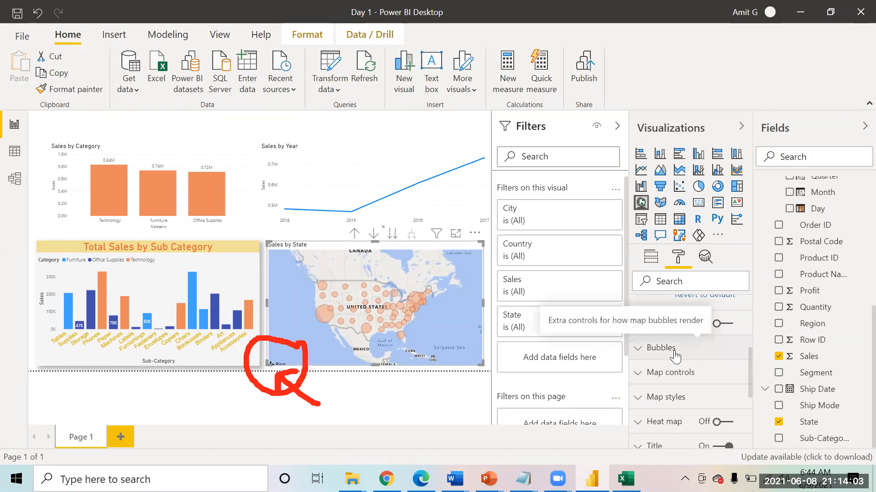
Open the map control settings and drill the map up to the Country level
{"action": "left_click", "coordinate": [691, 379]}
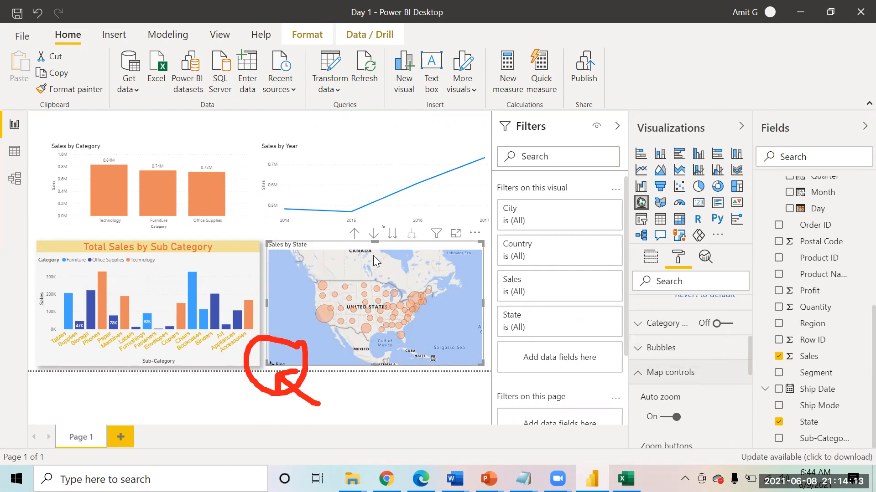
{"action": "left_click", "coordinate": [353, 234]}
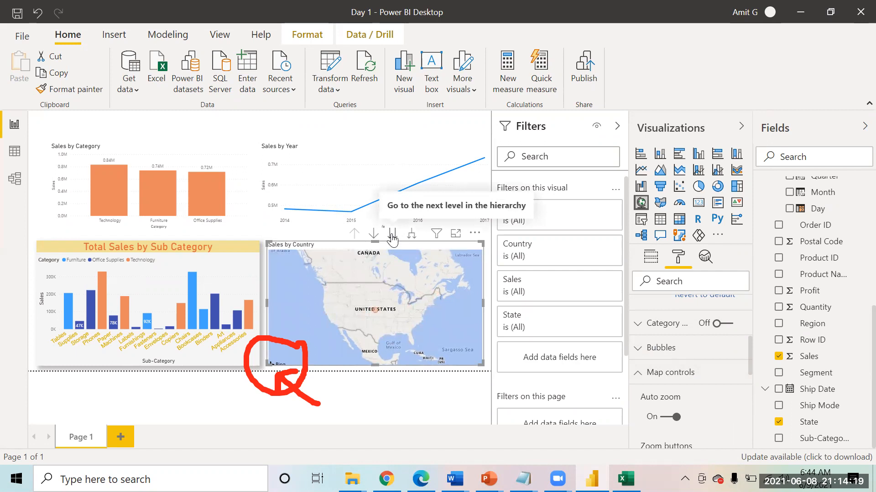
Expand the map down through the State level to the City level and zoom in and out on the city bubbles
{"action": "left_click", "coordinate": [412, 234]}
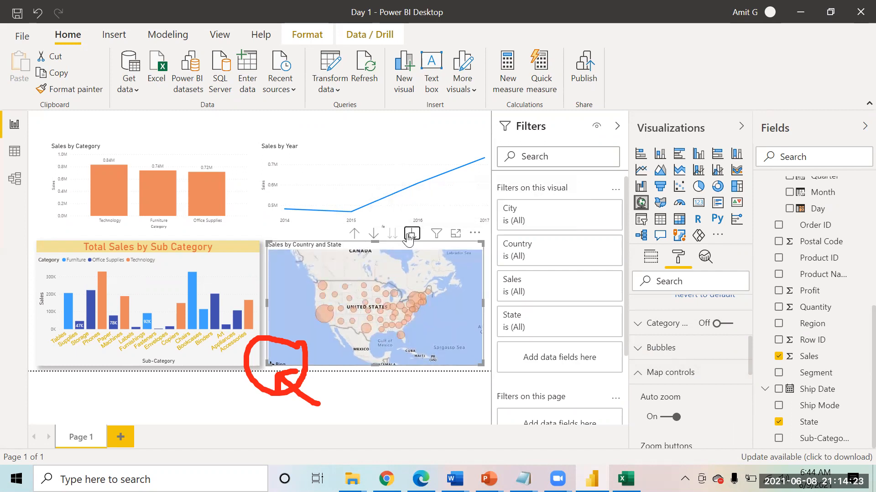
{"action": "left_click", "coordinate": [409, 236]}
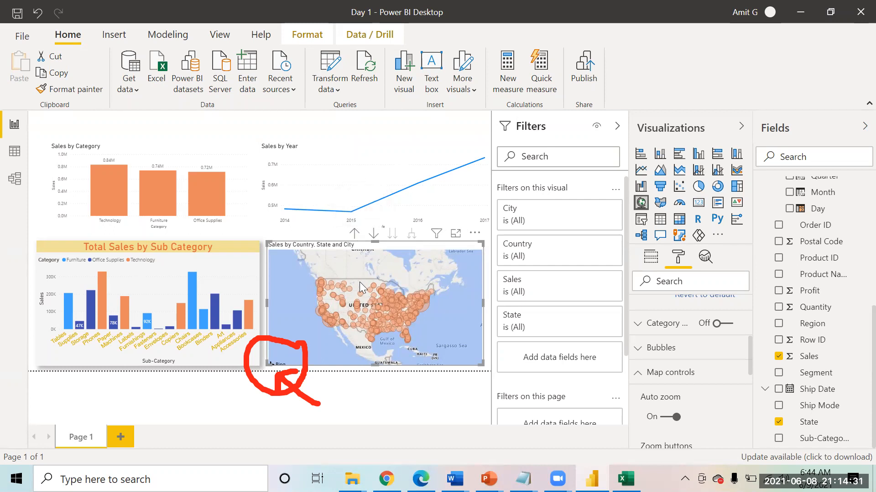
{"action": "scroll", "coordinate": [359, 282], "scroll_direction": "up", "scroll_amount": 5}
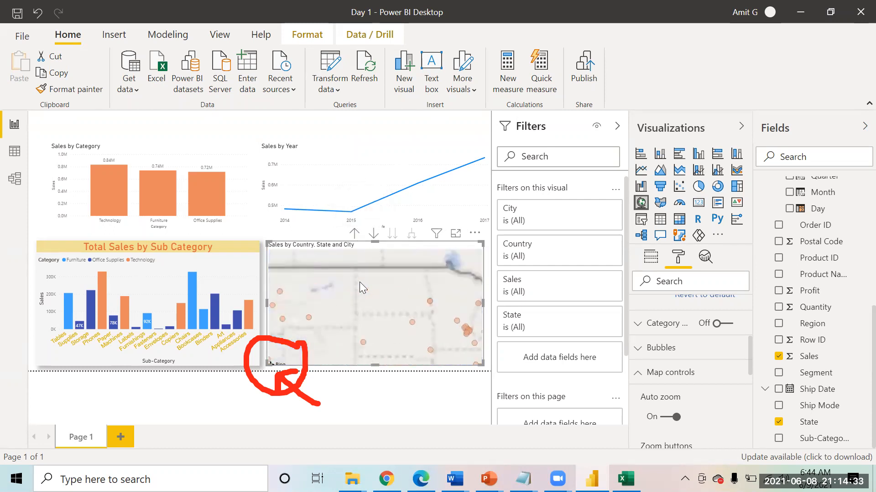
{"action": "scroll", "coordinate": [359, 282], "scroll_direction": "down", "scroll_amount": 6}
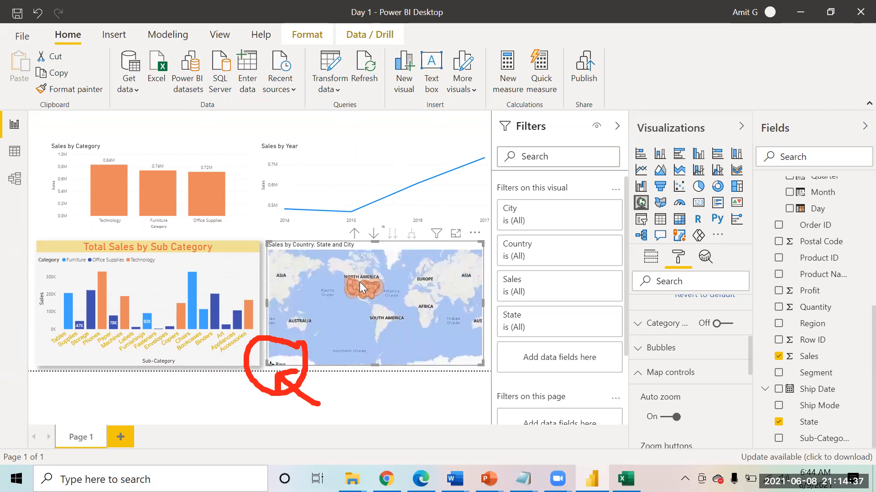
{"action": "scroll", "coordinate": [360, 282], "scroll_direction": "up", "scroll_amount": 3}
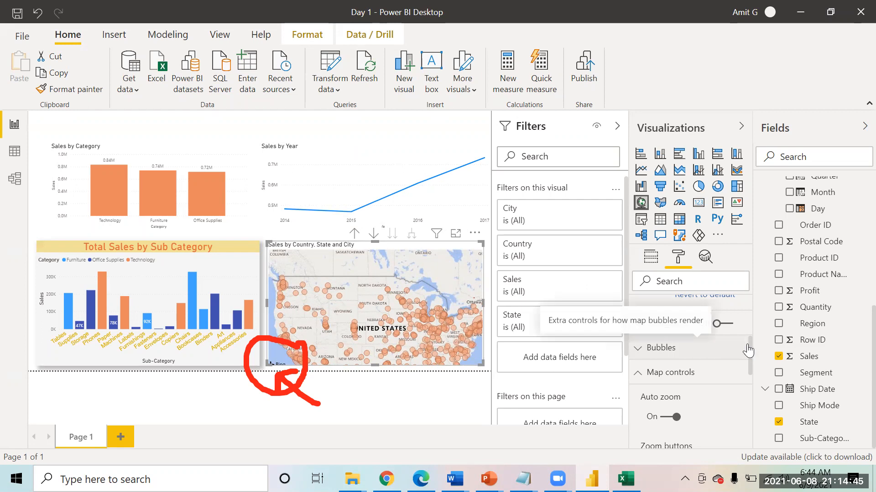
Turn on the map's zoom buttons and use them to zoom in and back out
{"action": "left_click_drag", "start_coordinate": [749, 344], "coordinate": [752, 369]}
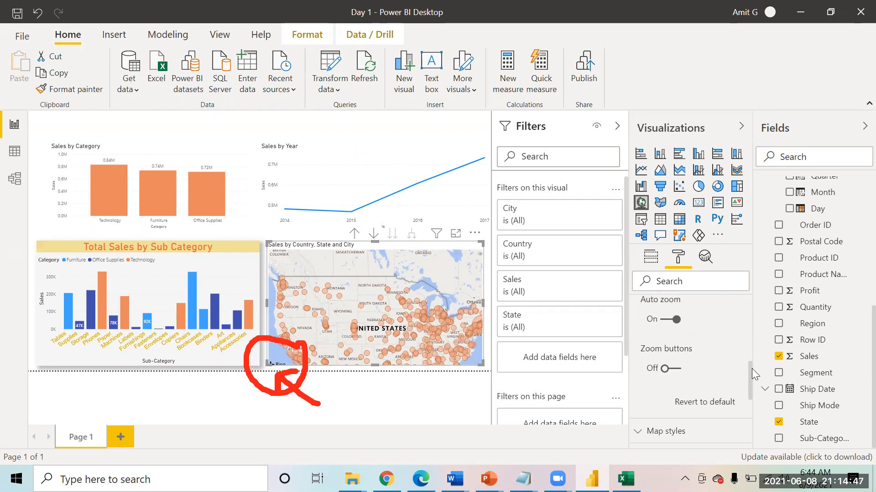
{"action": "left_click", "coordinate": [672, 373]}
{"action": "left_click", "coordinate": [671, 370]}
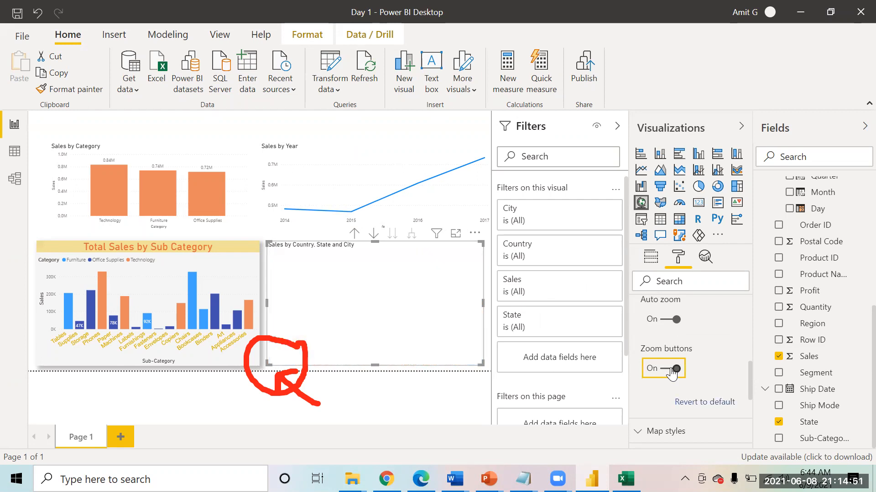
{"action": "left_click", "coordinate": [464, 257]}
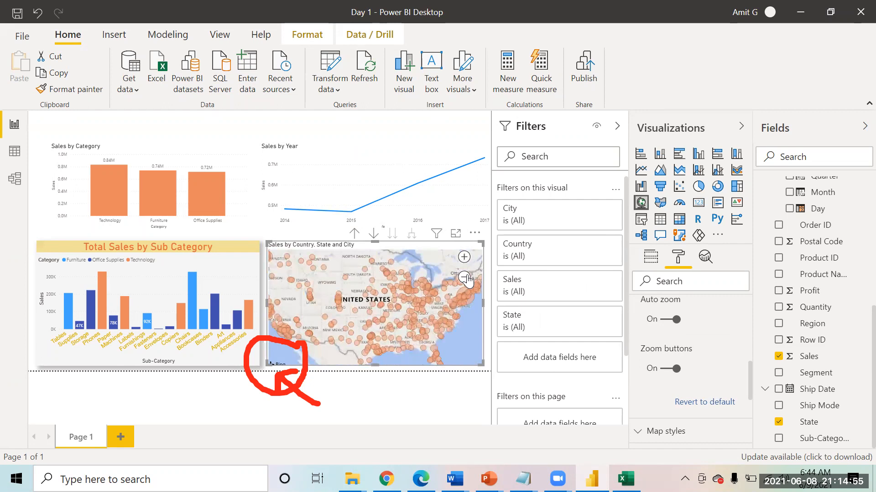
{"action": "left_click", "coordinate": [464, 277]}
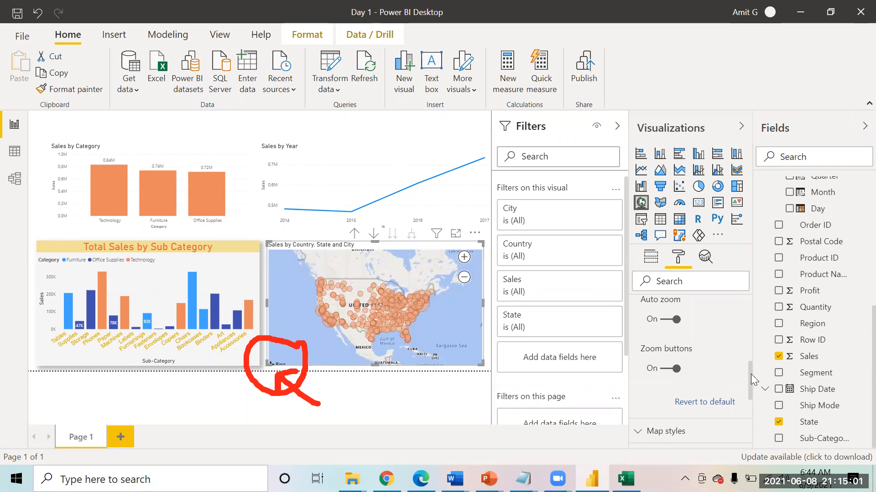
Try the Light theme in the map styles and set the map's theme to Aerial
{"action": "left_click_drag", "start_coordinate": [750, 374], "coordinate": [751, 381]}
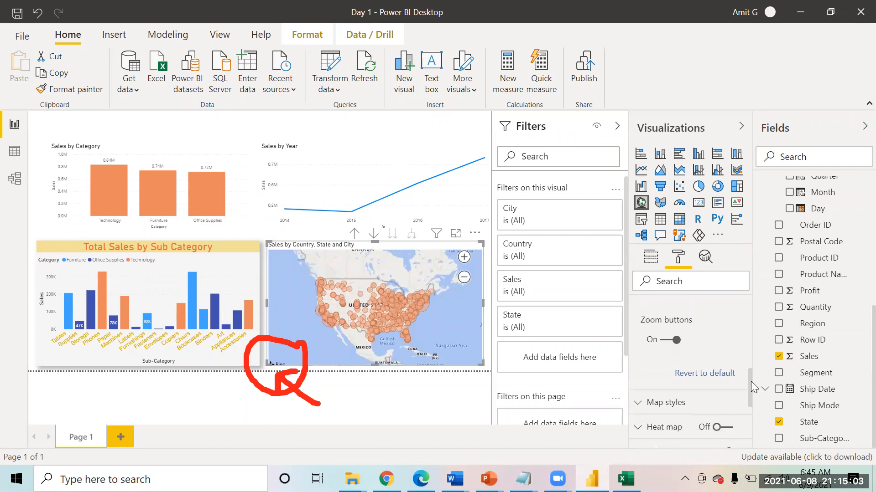
{"action": "scroll", "coordinate": [751, 383], "scroll_direction": "down", "scroll_amount": 2}
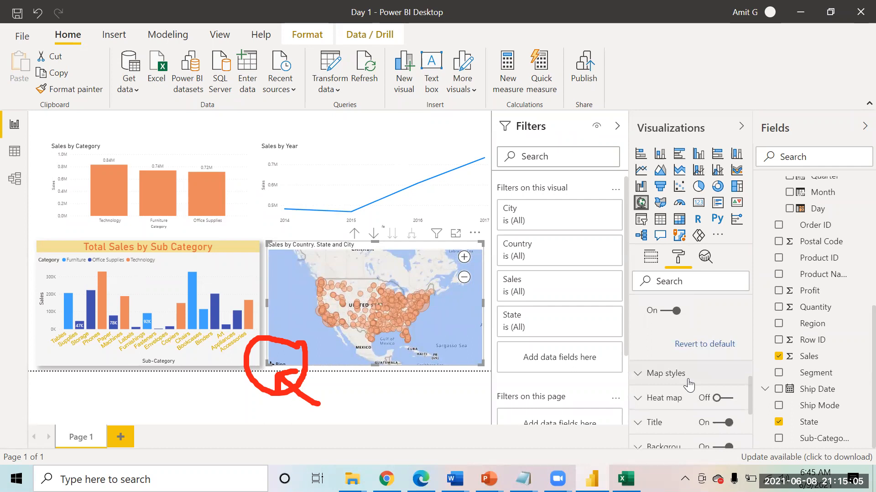
{"action": "left_click", "coordinate": [672, 377]}
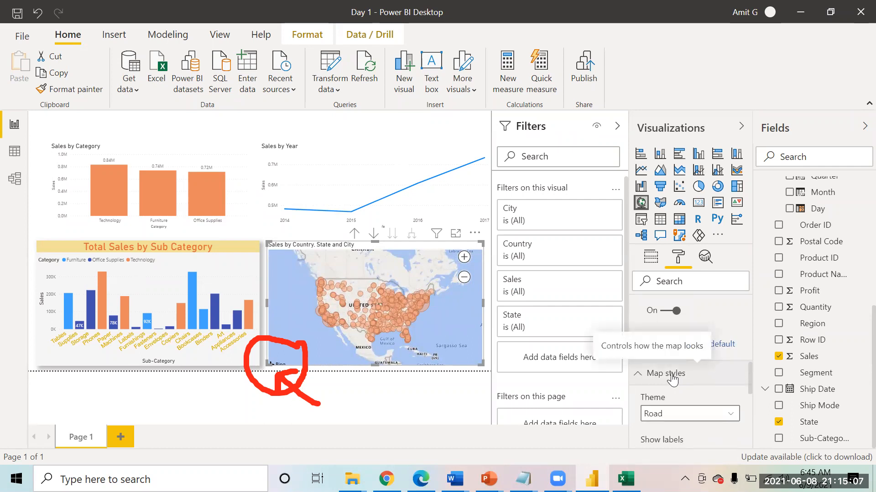
{"action": "left_click", "coordinate": [699, 415]}
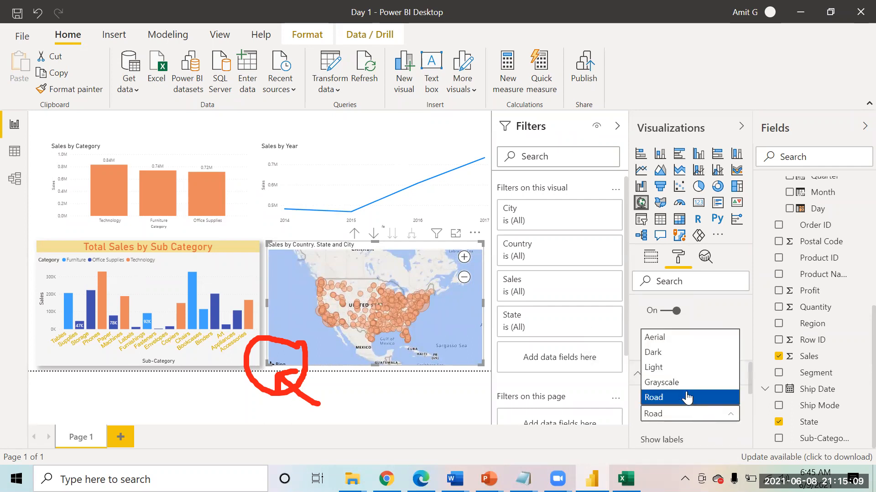
{"action": "left_click", "coordinate": [662, 372]}
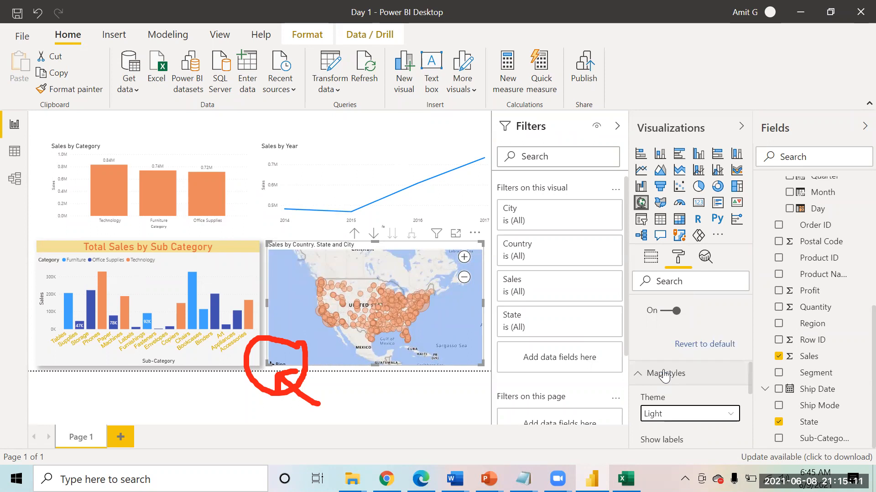
{"action": "left_click", "coordinate": [718, 417]}
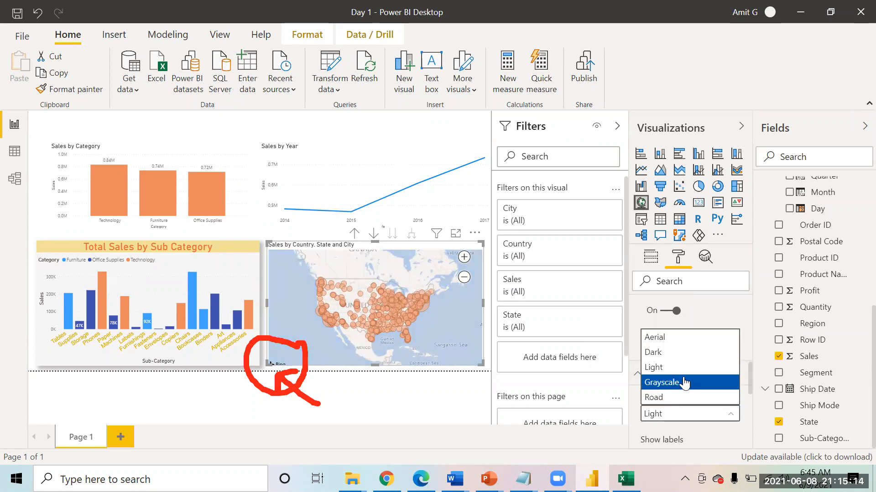
{"action": "left_click", "coordinate": [661, 341]}
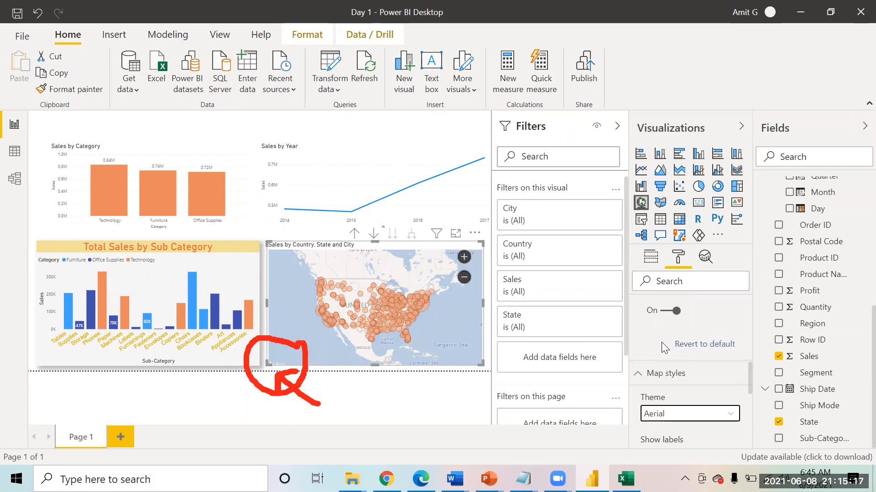
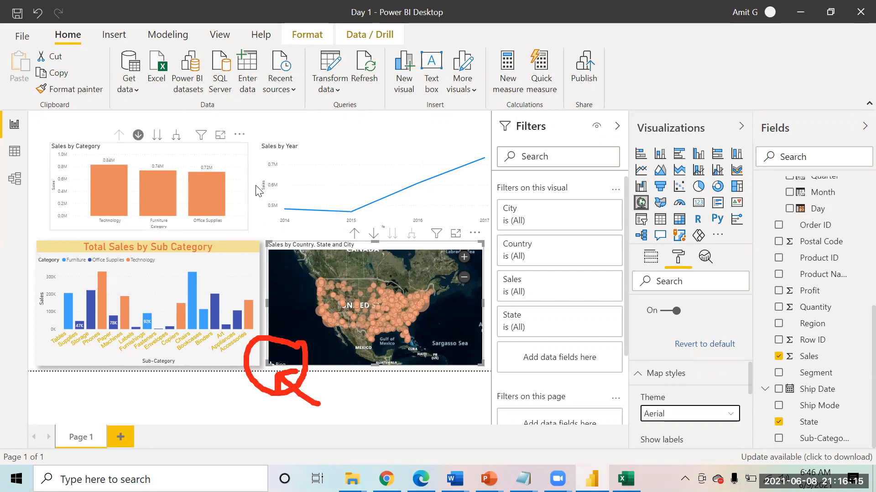
Widen the Total Sales by Sub Category chart slightly at its left edge and deselect it
{"action": "left_click", "coordinate": [181, 117]}
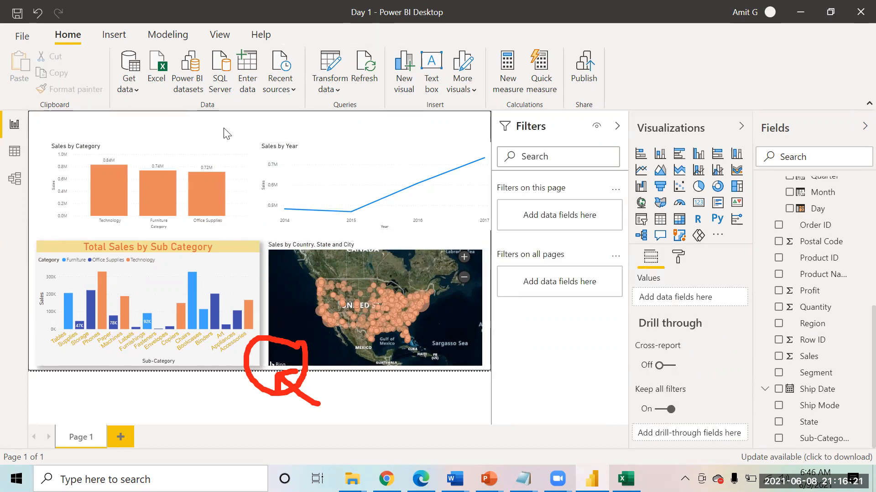
{"action": "left_click", "coordinate": [226, 246]}
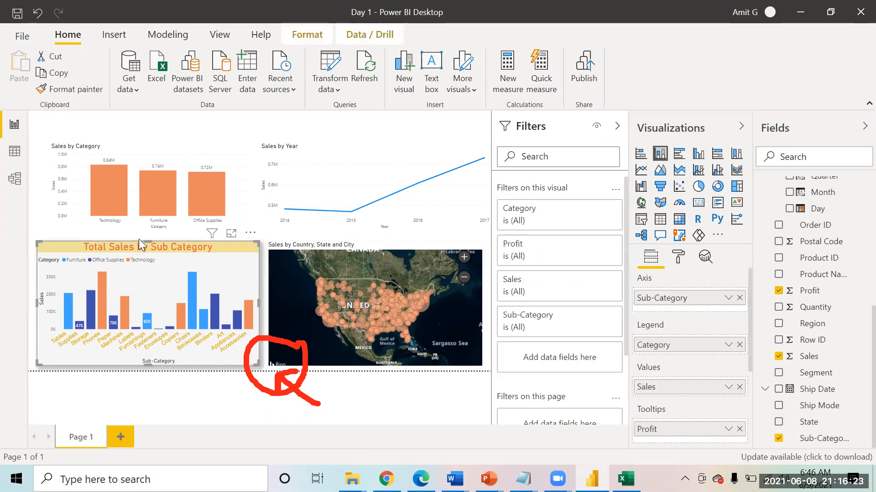
{"action": "left_click_drag", "start_coordinate": [40, 244], "coordinate": [38, 245]}
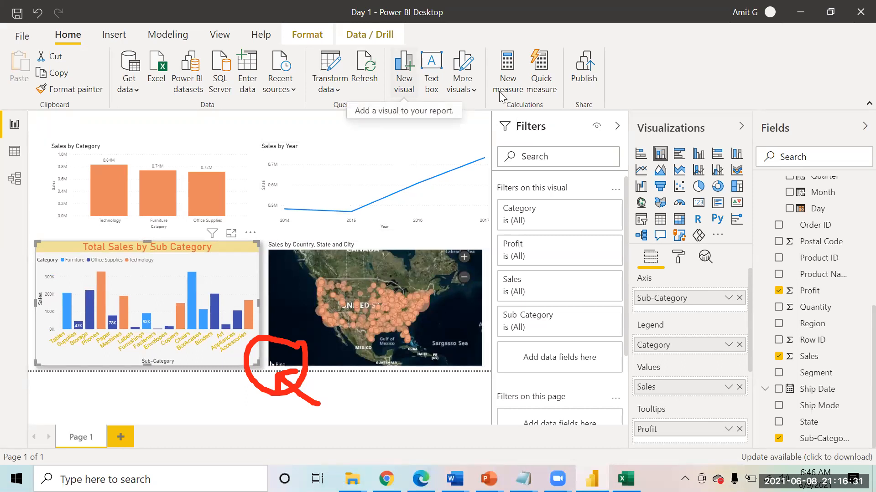
{"action": "left_click", "coordinate": [363, 129]}
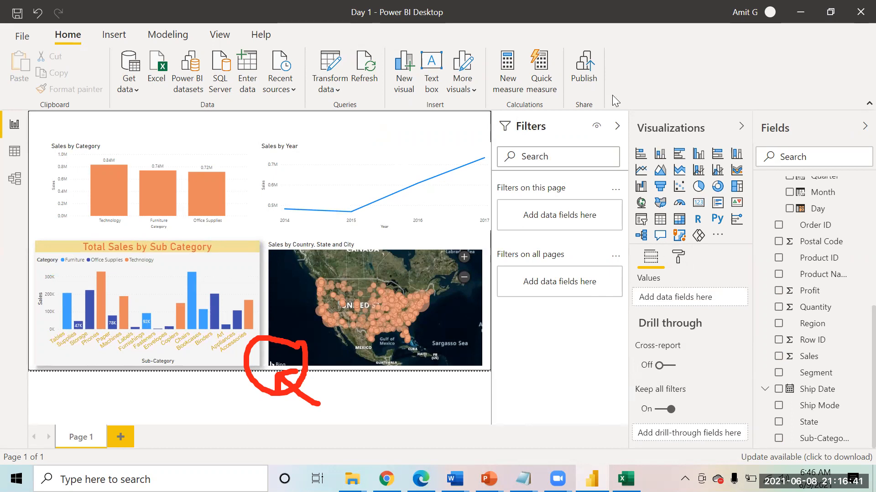
Open the report page's formatting options and set the page size type to Custom
{"action": "mouse_move", "coordinate": [674, 232]}
{"action": "left_mouse_down"}
{"action": "mouse_move", "coordinate": [679, 269]}
{"action": "mouse_move", "coordinate": [693, 254]}
{"action": "left_mouse_up"}
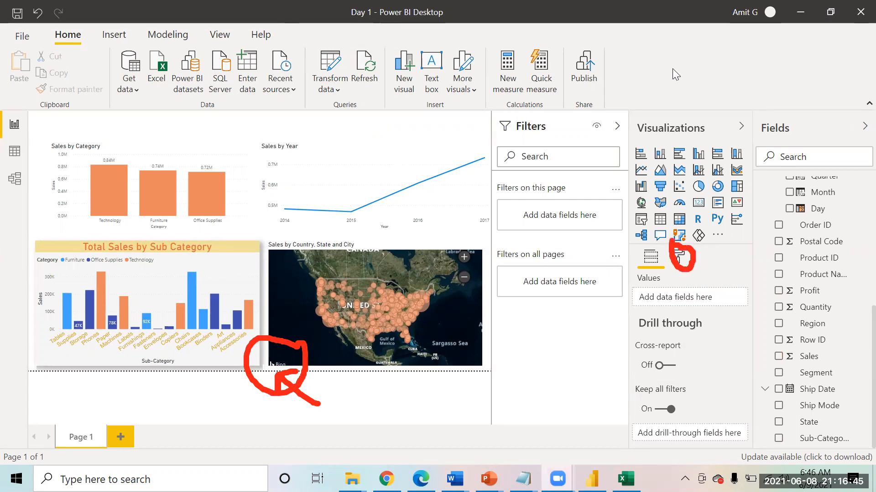
{"action": "left_click", "coordinate": [681, 259]}
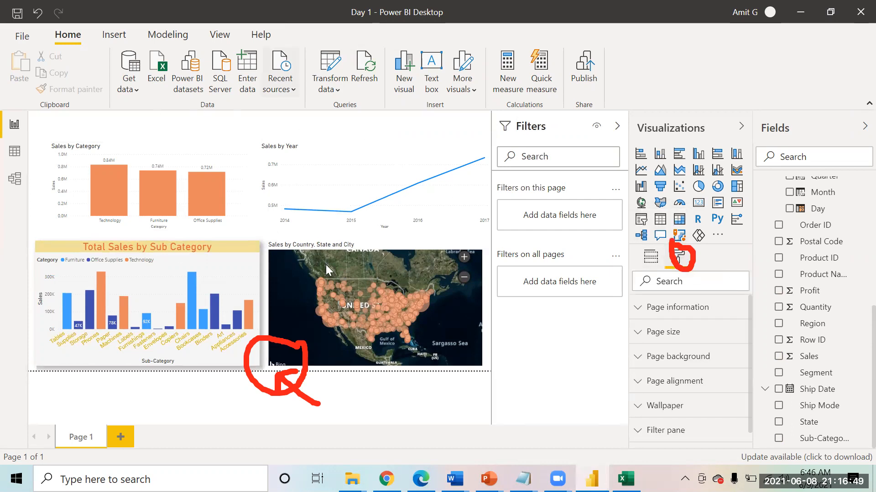
{"action": "left_click", "coordinate": [687, 331]}
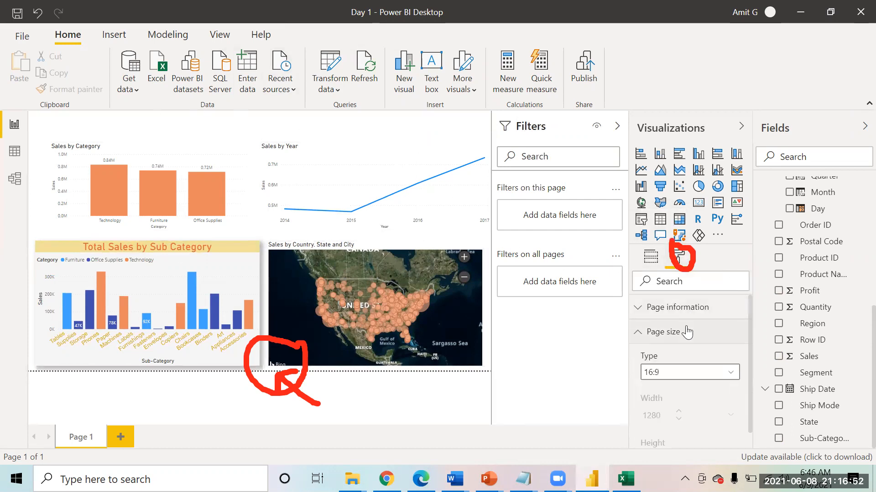
{"action": "left_click", "coordinate": [722, 375]}
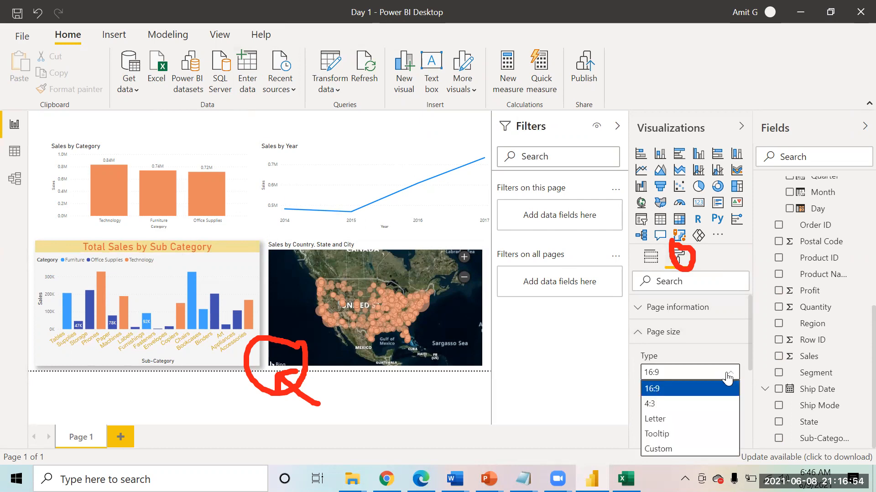
{"action": "left_click", "coordinate": [684, 446]}
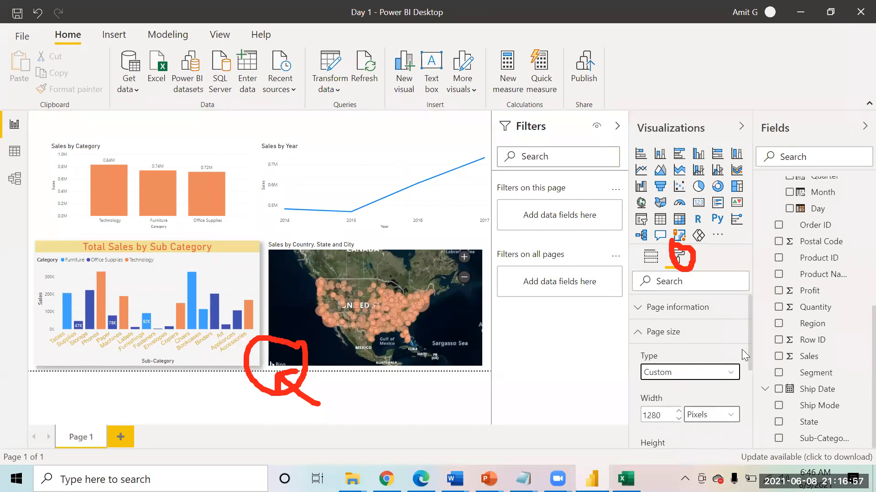
Set the page height to 900 pixels and the width to 1400 pixels
{"action": "left_click_drag", "start_coordinate": [748, 323], "coordinate": [746, 365]}
{"action": "double_click", "coordinate": [656, 374]}
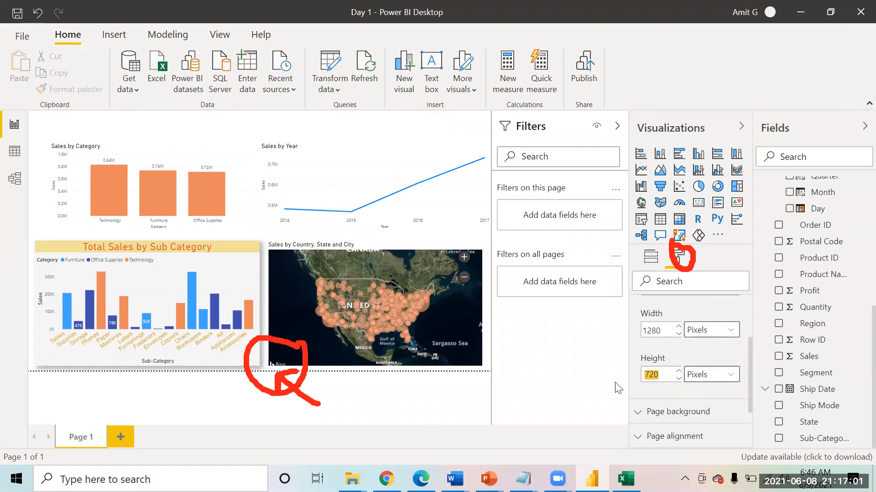
{"action": "type", "text": "9000"}
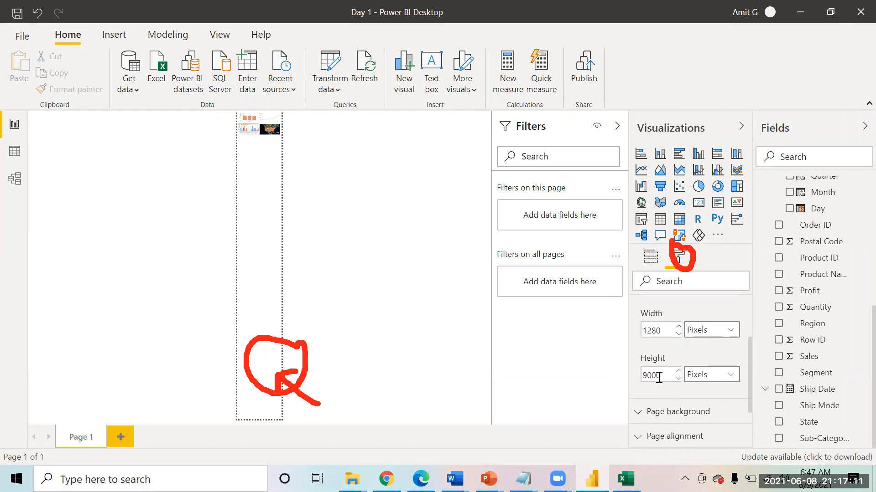
{"action": "key", "text": "BackSpace"}
{"action": "double_click", "coordinate": [656, 333]}
{"action": "type", "text": "1400"}
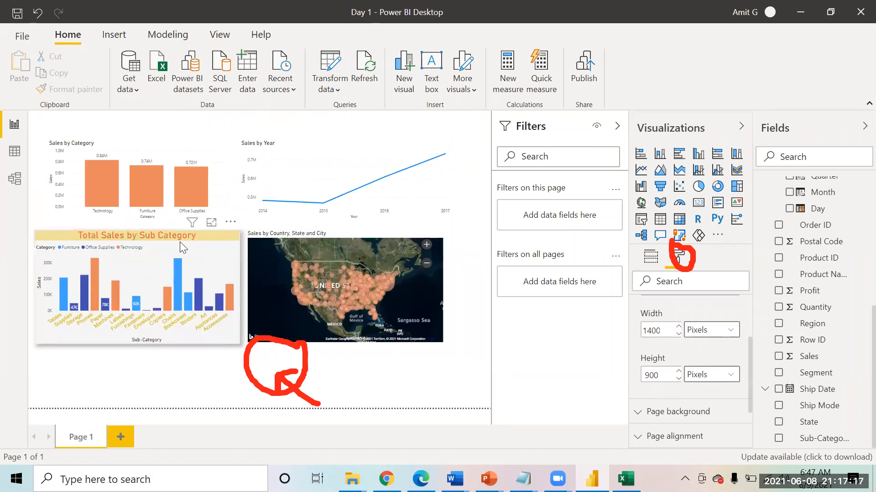
Move the Total Sales by Sub Category chart down near the page's lower edge and nudge it slightly left and up
{"action": "left_click", "coordinate": [170, 289]}
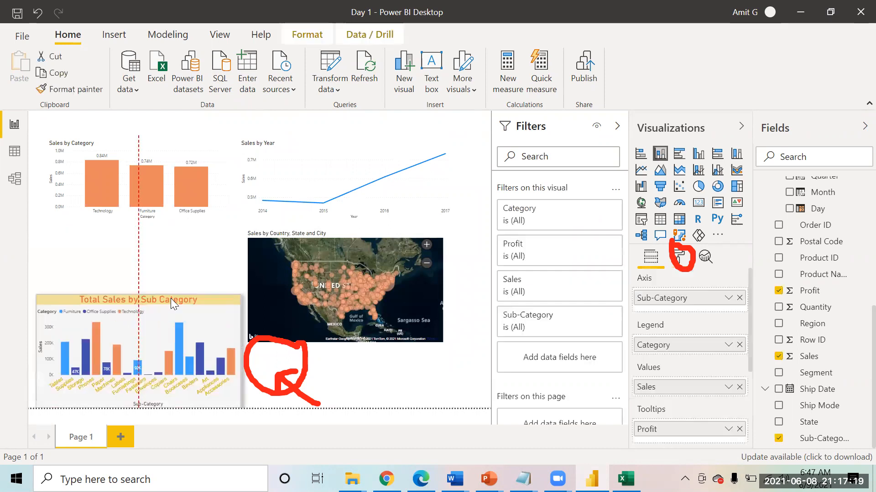
{"action": "key", "text": "Up"}
{"action": "key", "text": "Up"}
{"action": "key", "text": "Up"}
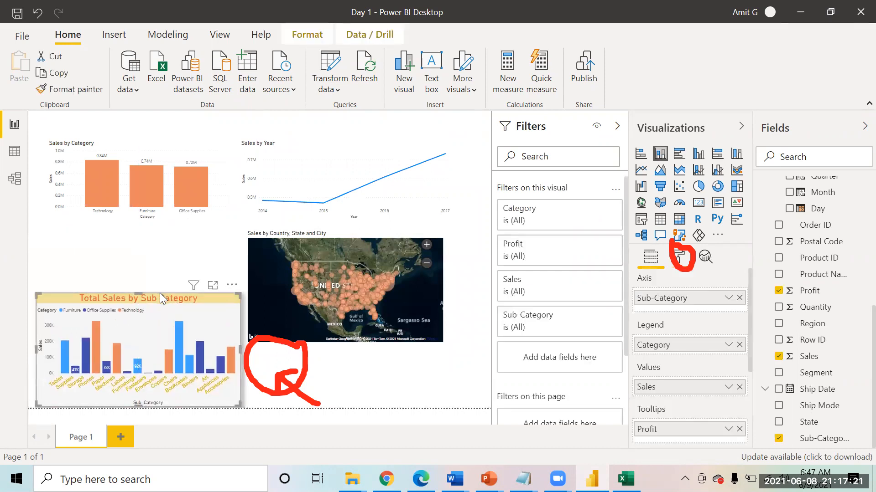
{"action": "key", "text": "Left"}
{"action": "key", "text": "Left"}
{"action": "key", "text": "Left"}
{"action": "key", "text": "Up"}
{"action": "key", "text": "Up"}
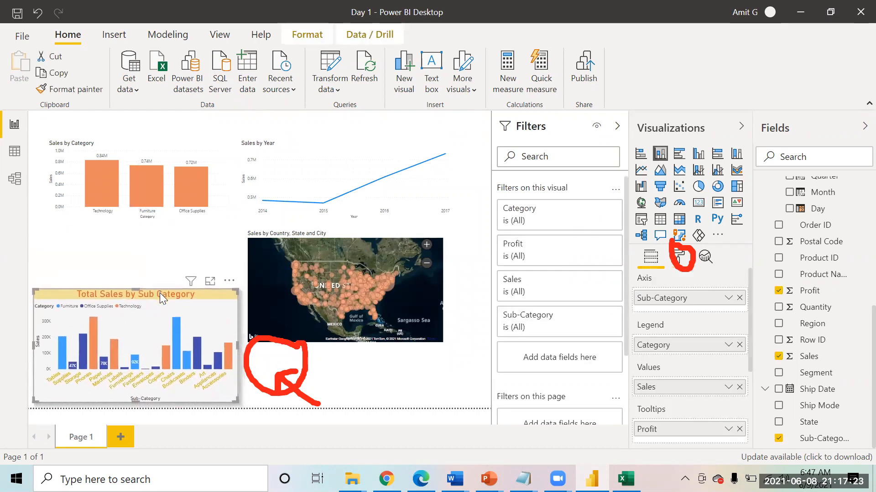
Move the map down beside the Total Sales by Sub Category chart and nudge it to the right
{"action": "left_click_drag", "start_coordinate": [314, 237], "coordinate": [313, 292]}
{"action": "key", "text": "Right"}
{"action": "key", "text": "Right"}
{"action": "key", "text": "Right"}
{"action": "key", "text": "Right"}
{"action": "key", "text": "Right"}
{"action": "key", "text": "Right"}
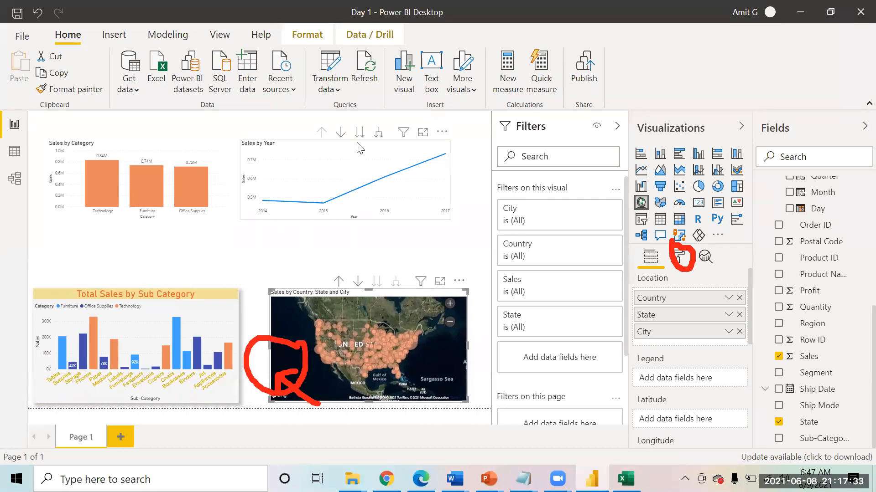
Move the Sales by Year chart down above the map and the Sales by Category chart down above the sub-category chart
{"action": "left_click", "coordinate": [361, 148]}
{"action": "left_click_drag", "start_coordinate": [360, 149], "coordinate": [387, 206]}
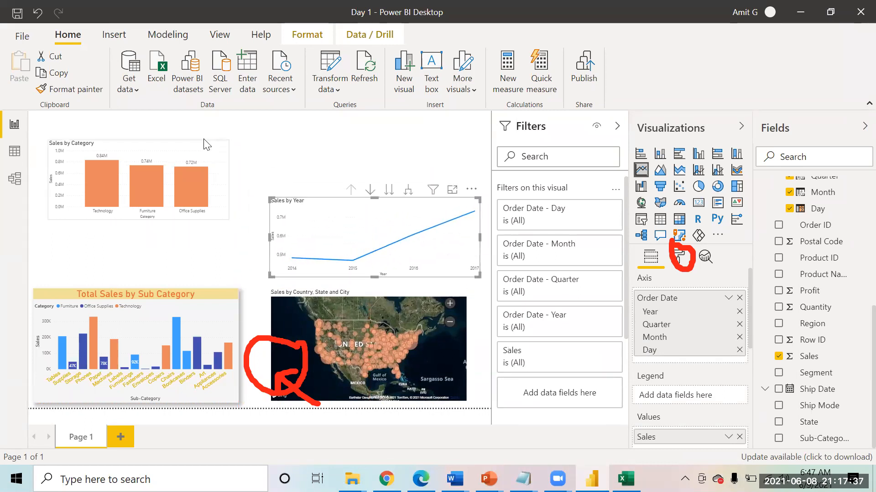
{"action": "left_click_drag", "start_coordinate": [161, 196], "coordinate": [156, 199]}
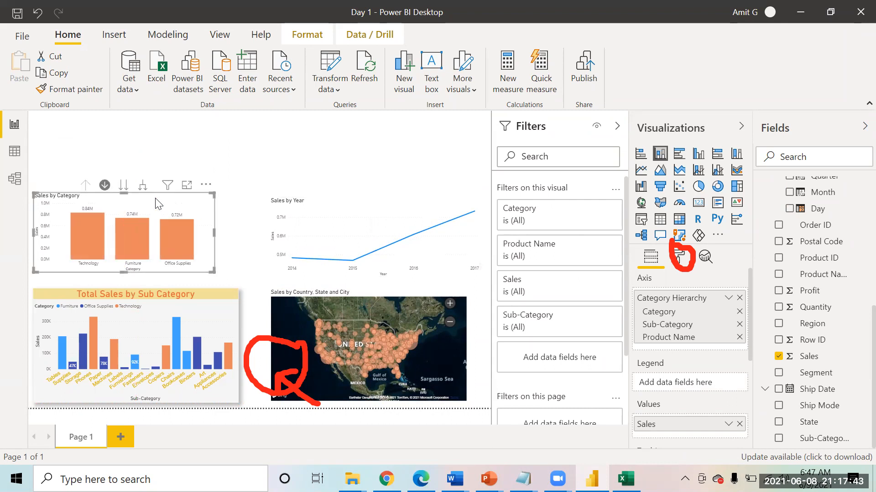
Copy the Total Sales by Sub Category chart's formatting to the Sales by Category chart, the Sales by Year chart and the map using Format Painter
{"action": "left_click", "coordinate": [204, 309]}
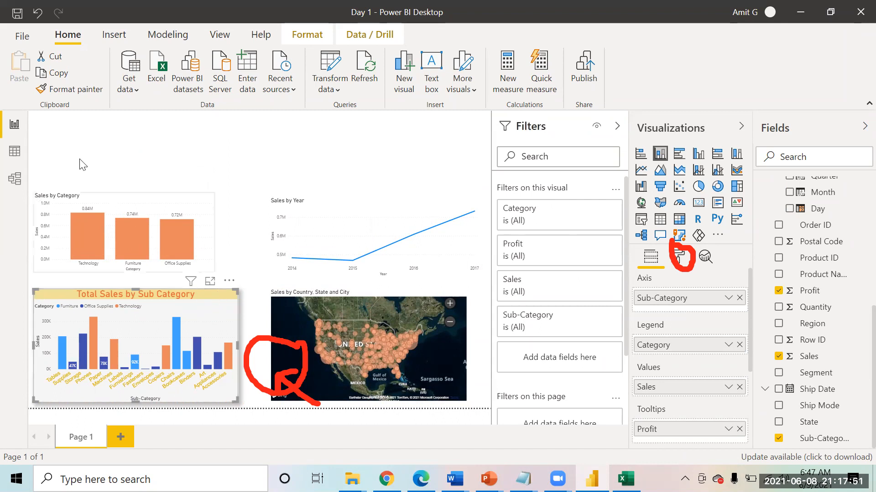
{"action": "left_click", "coordinate": [75, 97]}
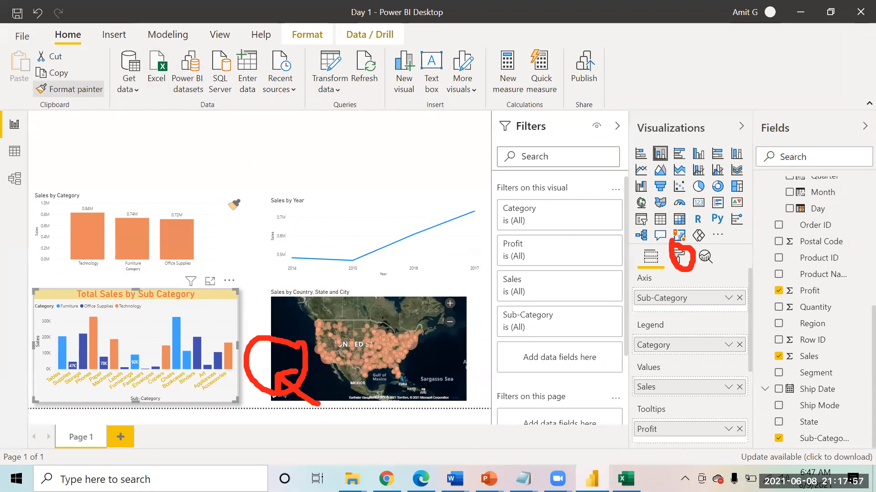
{"action": "left_click", "coordinate": [140, 195]}
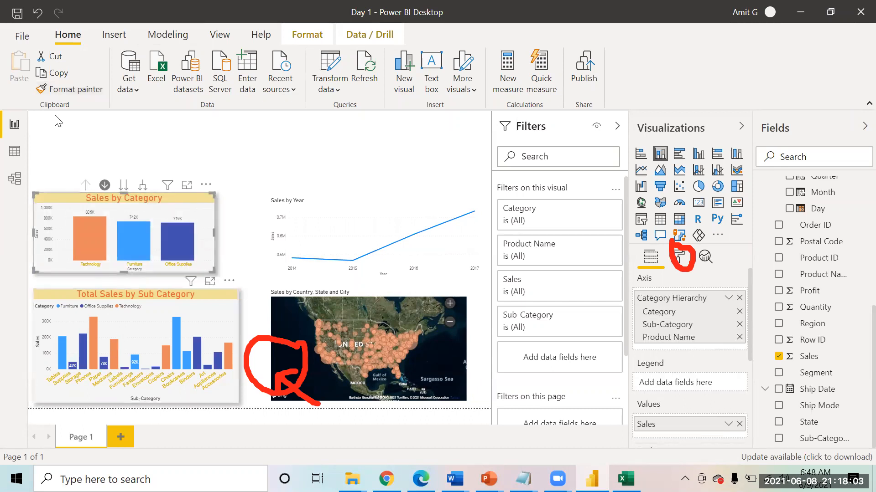
{"action": "left_click", "coordinate": [90, 91]}
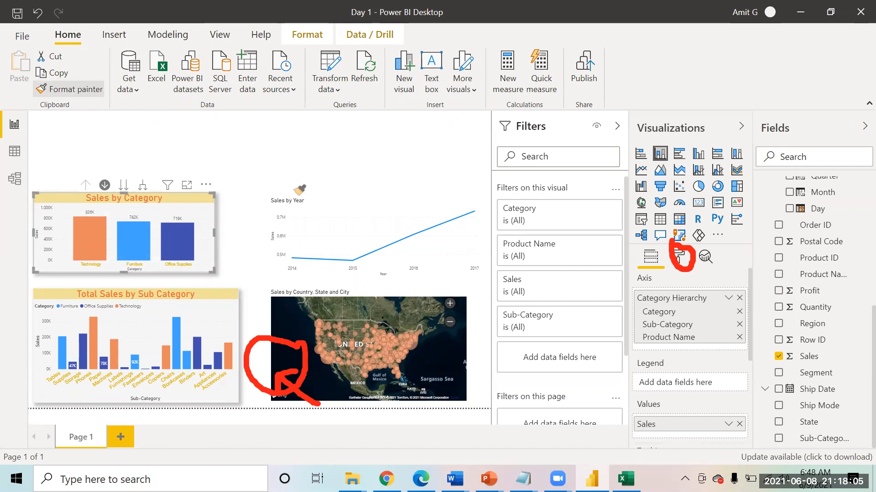
{"action": "left_click", "coordinate": [339, 217]}
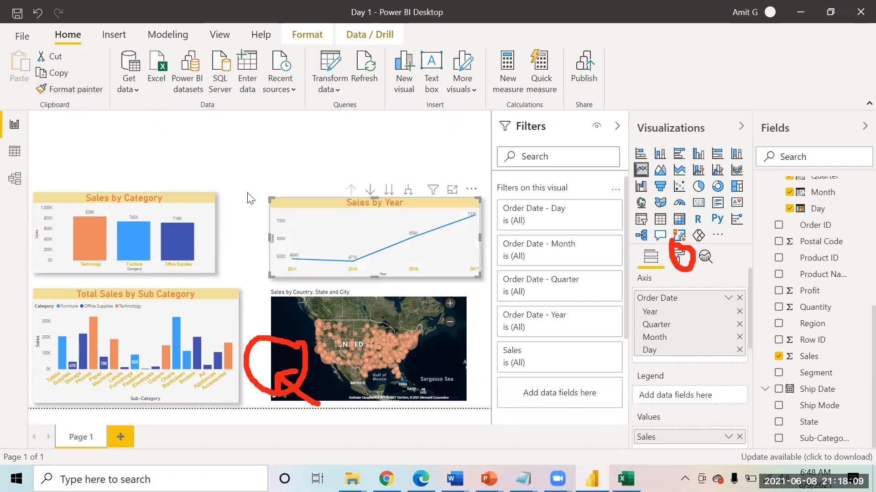
{"action": "left_click", "coordinate": [70, 89]}
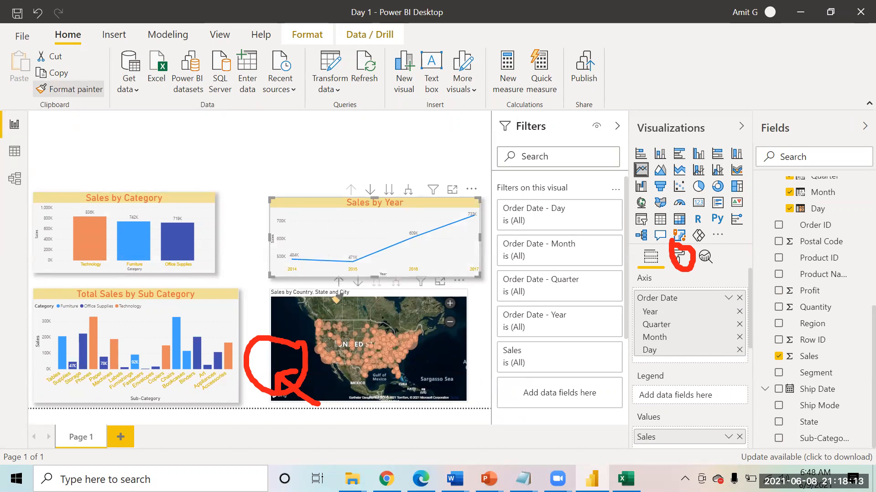
{"action": "left_click", "coordinate": [336, 300]}
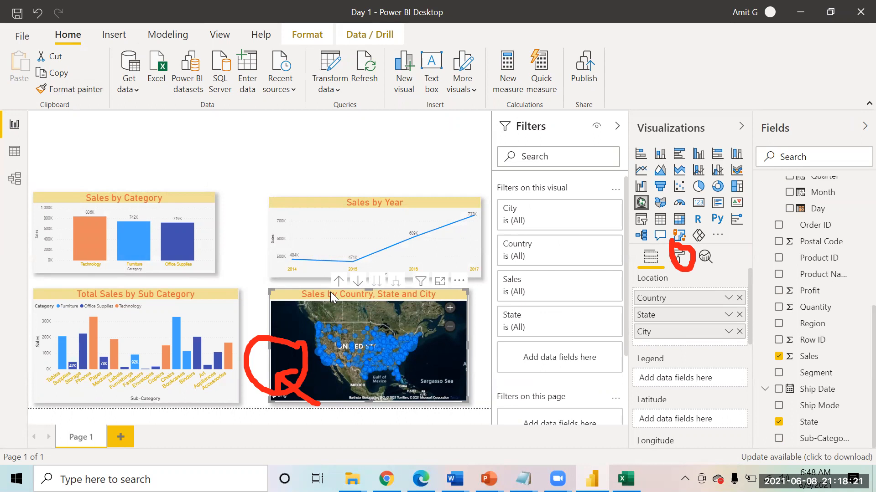
Enlarge the Sales by Category chart to the sub-category chart's width, and align the Sales by Year chart beside it and widen it
{"action": "left_click", "coordinate": [210, 271]}
{"action": "left_click_drag", "start_coordinate": [212, 272], "coordinate": [235, 280]}
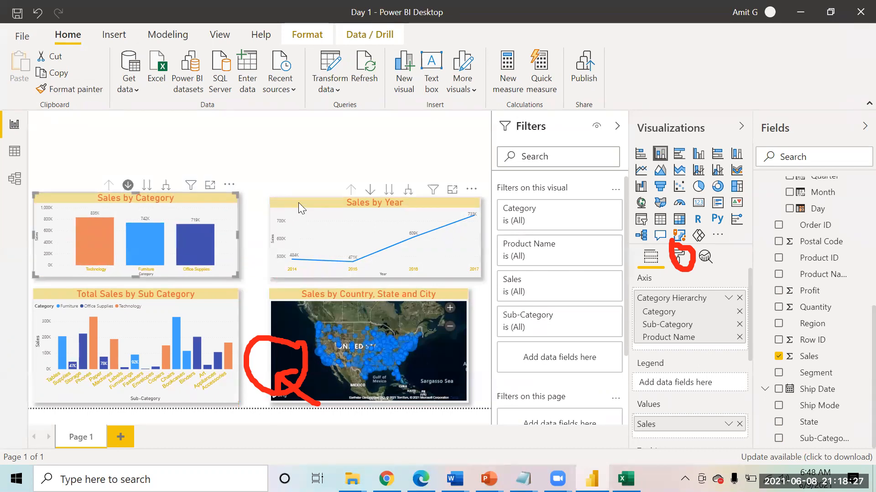
{"action": "left_click_drag", "start_coordinate": [299, 201], "coordinate": [278, 197]}
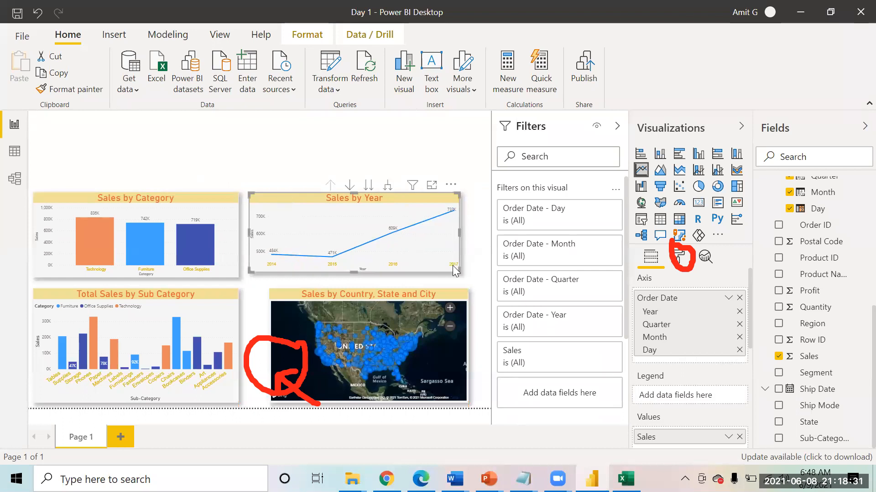
{"action": "left_click_drag", "start_coordinate": [457, 271], "coordinate": [489, 276]}
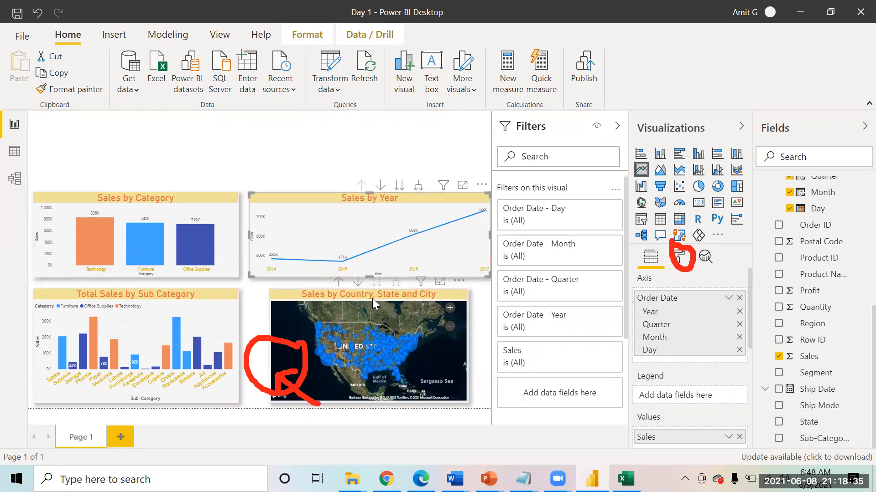
Widen the map on both sides beneath the Sales by Year chart, and narrow the Sales by Year chart to match the map's width
{"action": "left_click", "coordinate": [275, 311]}
{"action": "left_click_drag", "start_coordinate": [255, 298], "coordinate": [260, 291]}
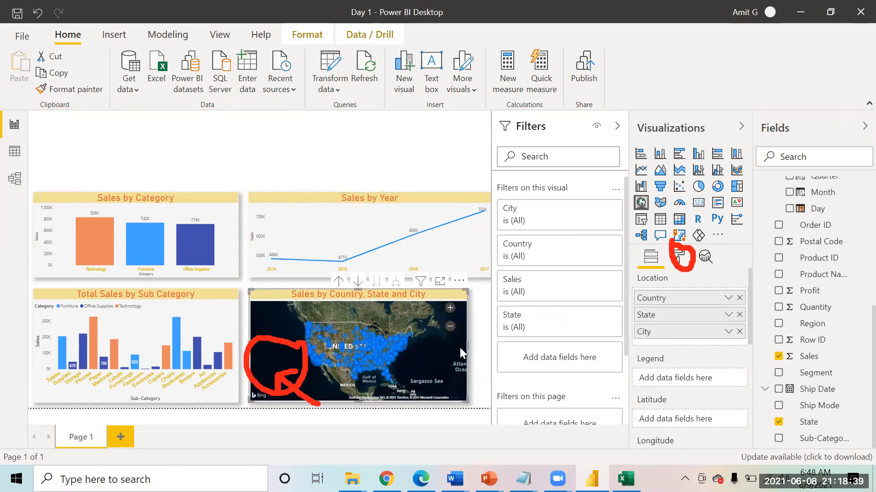
{"action": "left_click_drag", "start_coordinate": [473, 344], "coordinate": [476, 344]}
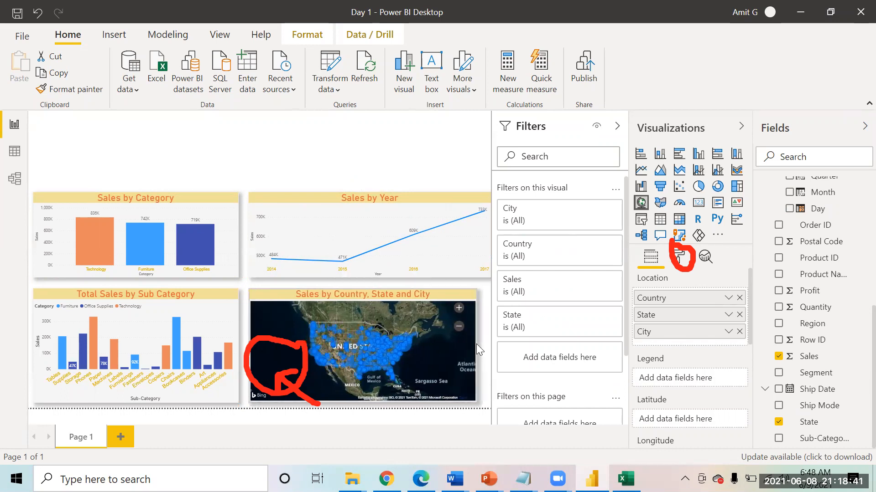
{"action": "left_click", "coordinate": [435, 197]}
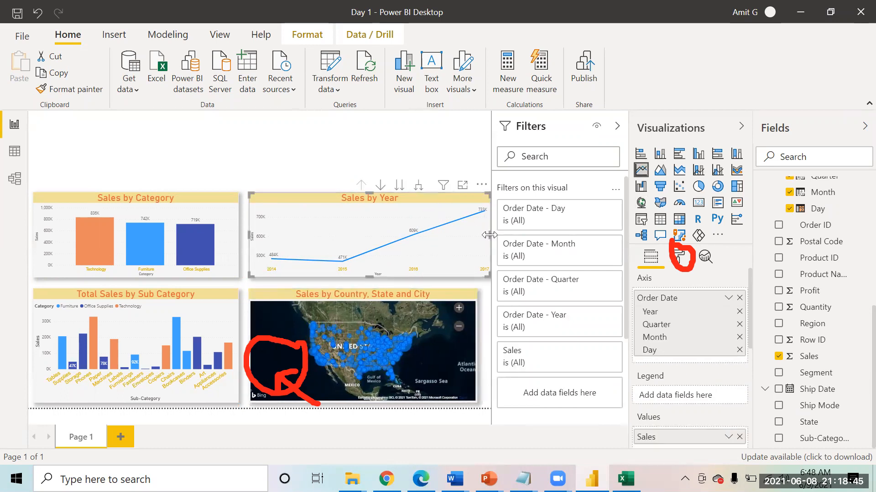
{"action": "left_click_drag", "start_coordinate": [489, 235], "coordinate": [479, 237]}
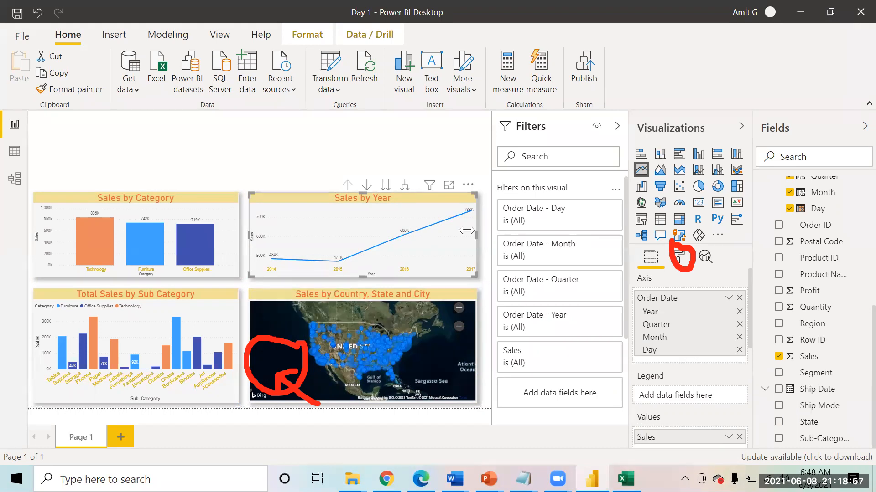
Set the page background to a light orange theme color with 81% transparency
{"action": "left_click", "coordinate": [376, 164]}
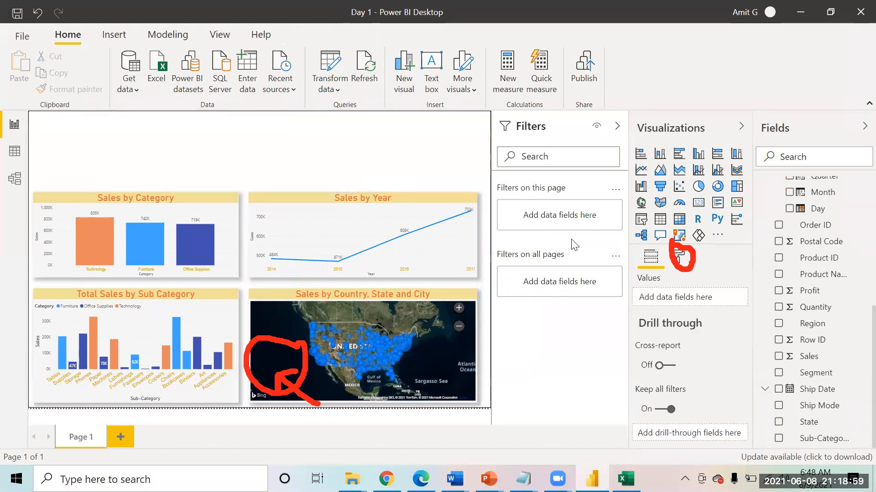
{"action": "left_click", "coordinate": [680, 258]}
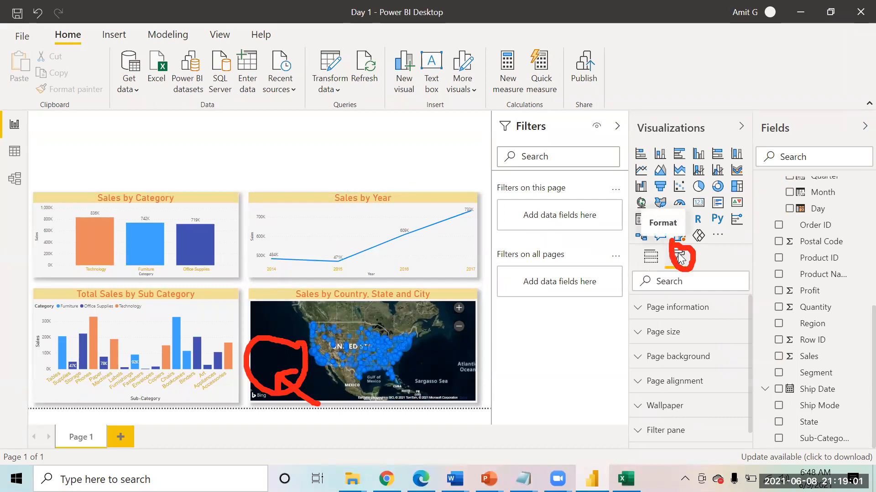
{"action": "left_click", "coordinate": [670, 358]}
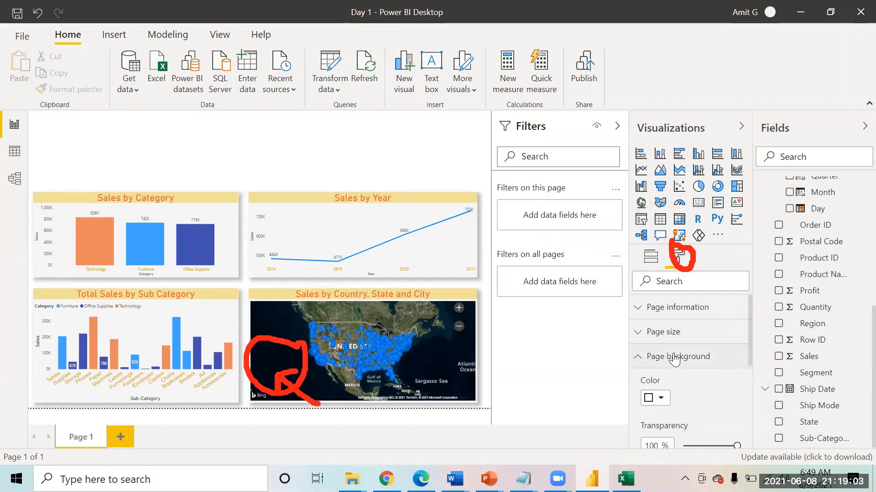
{"action": "left_click", "coordinate": [660, 401]}
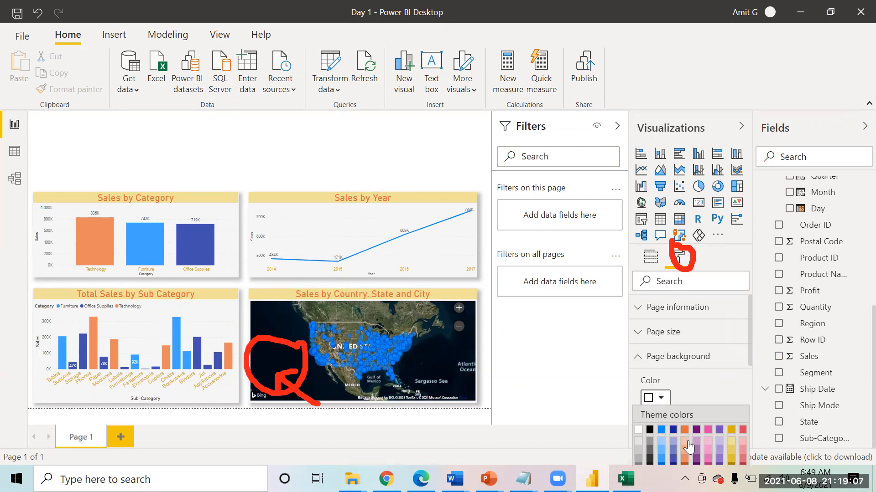
{"action": "left_click", "coordinate": [687, 442]}
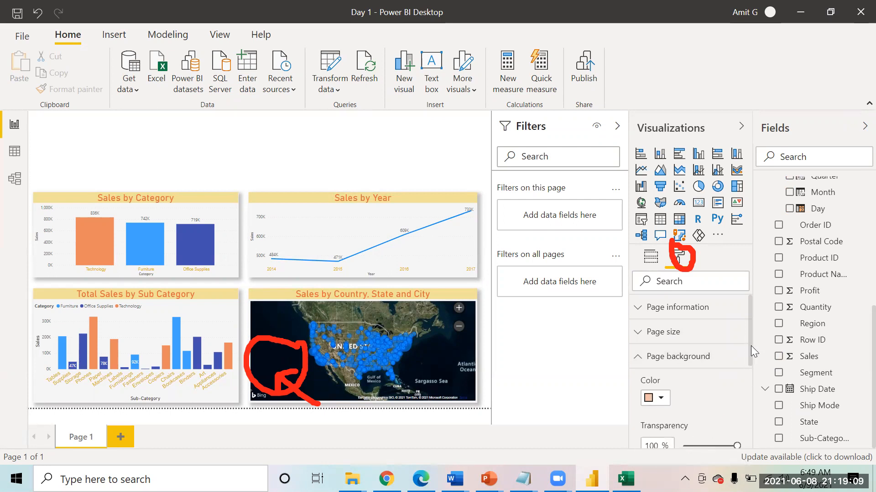
{"action": "scroll", "coordinate": [752, 352], "scroll_direction": "down", "scroll_amount": 2}
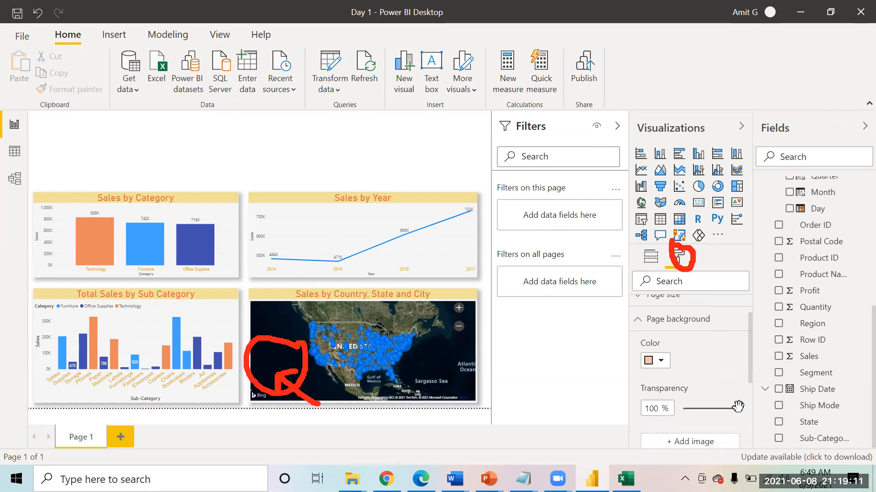
{"action": "left_click_drag", "start_coordinate": [738, 407], "coordinate": [727, 409]}
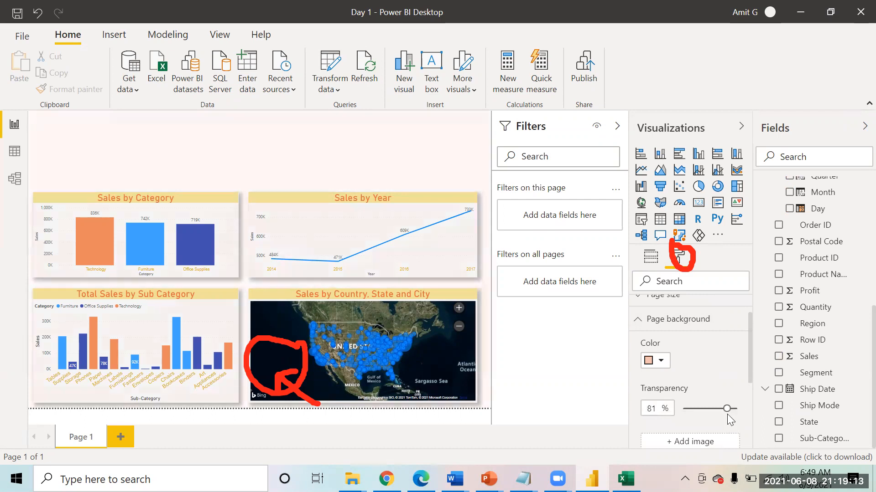
{"action": "left_click", "coordinate": [345, 135]}
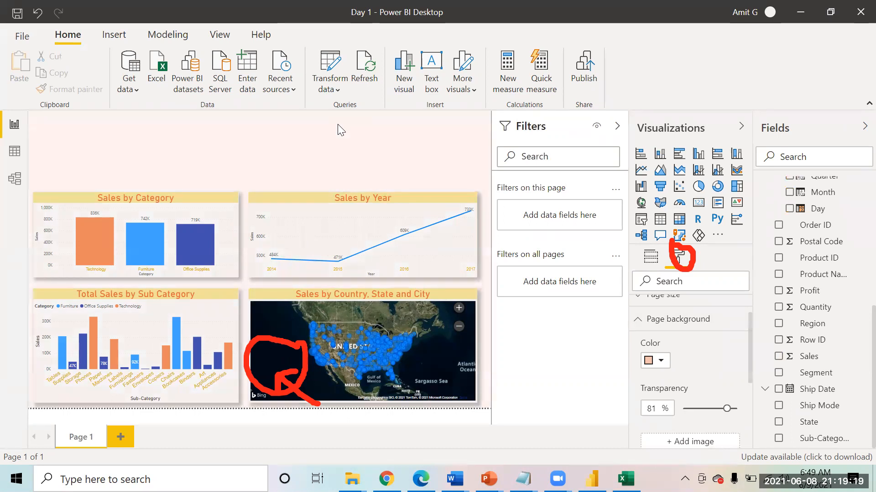
{"action": "key", "text": "e"}
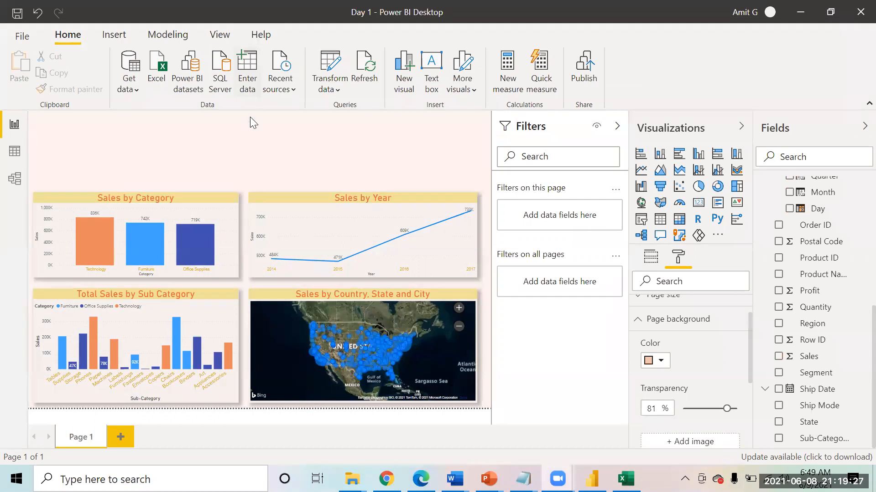
{"action": "left_click", "coordinate": [249, 129]}
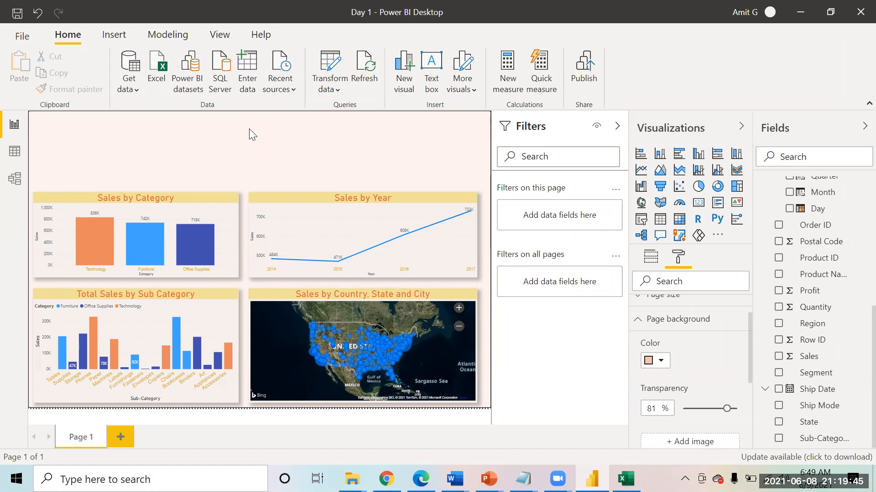
{"action": "left_click", "coordinate": [231, 202]}
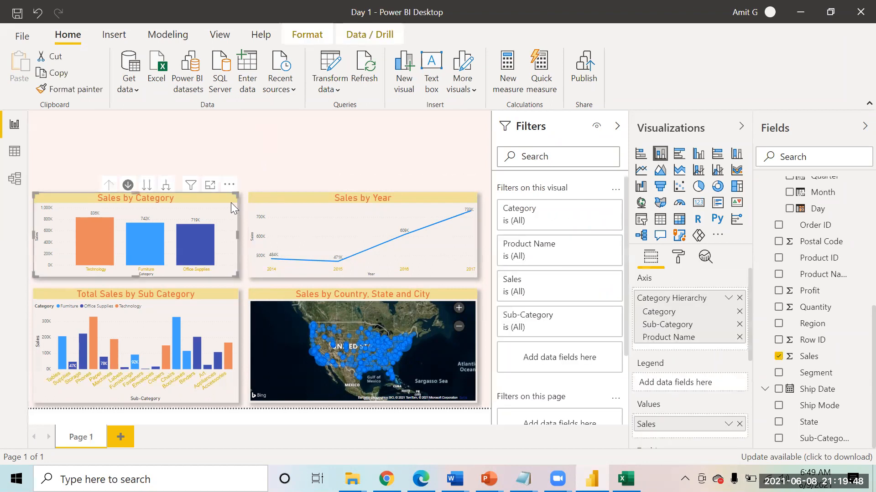
{"action": "left_click", "coordinate": [266, 196]}
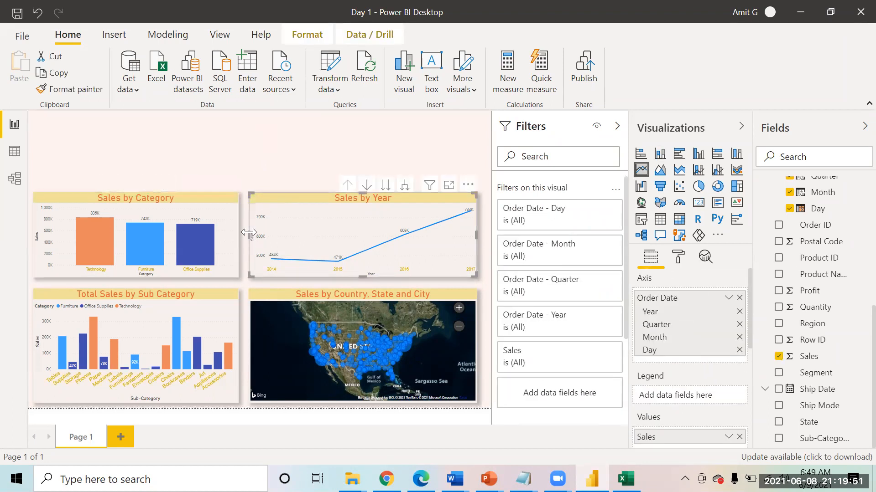
{"action": "left_click", "coordinate": [282, 141]}
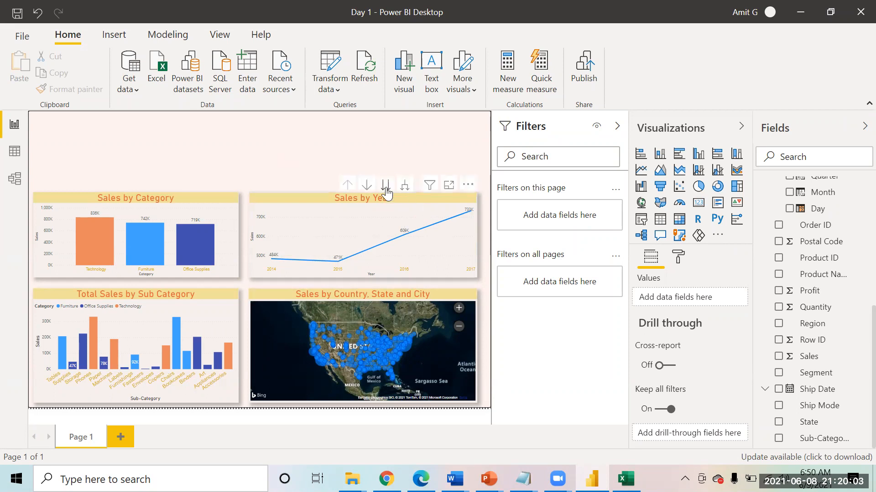
{"action": "left_click", "coordinate": [366, 199]}
{"action": "left_click", "coordinate": [380, 160]}
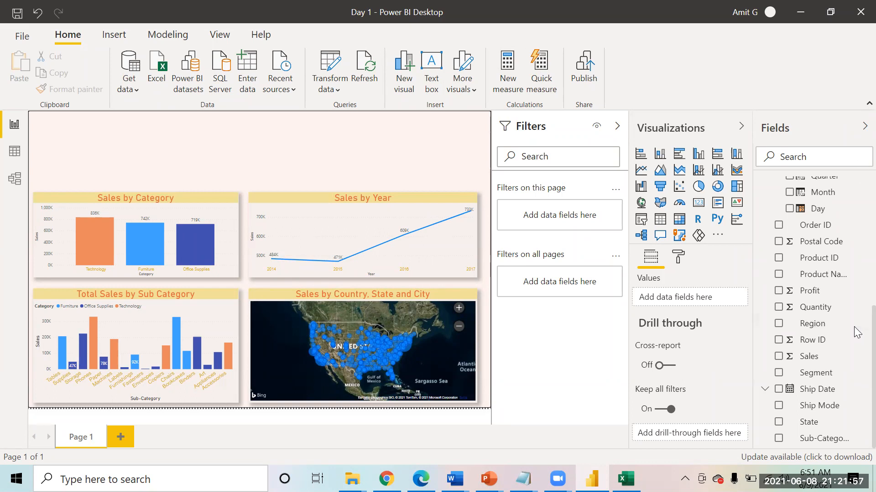
Move Product Name above Sub-Category in the Category Hierarchy and restore Sub-Category to the second level
{"action": "scroll", "coordinate": [859, 283], "scroll_direction": "up", "scroll_amount": 3}
{"action": "scroll", "coordinate": [858, 230], "scroll_direction": "up", "scroll_amount": 3}
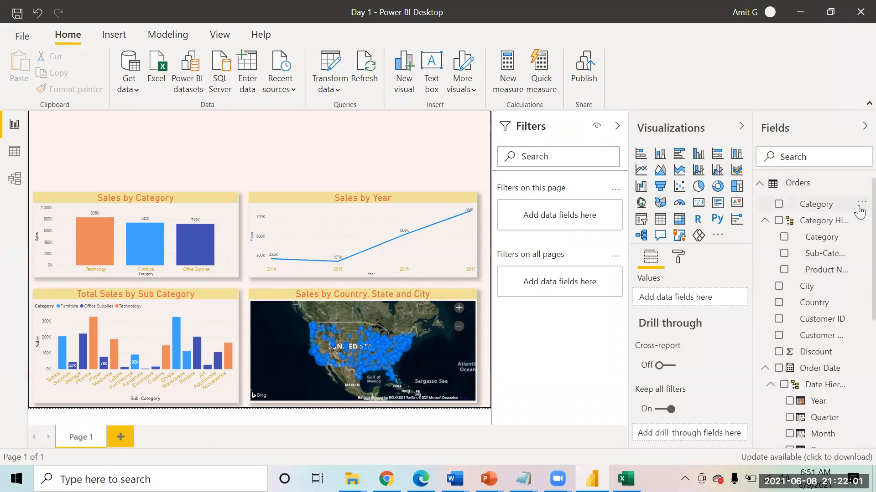
{"action": "scroll", "coordinate": [860, 214], "scroll_direction": "down", "scroll_amount": 1}
{"action": "scroll", "coordinate": [859, 218], "scroll_direction": "down", "scroll_amount": 1}
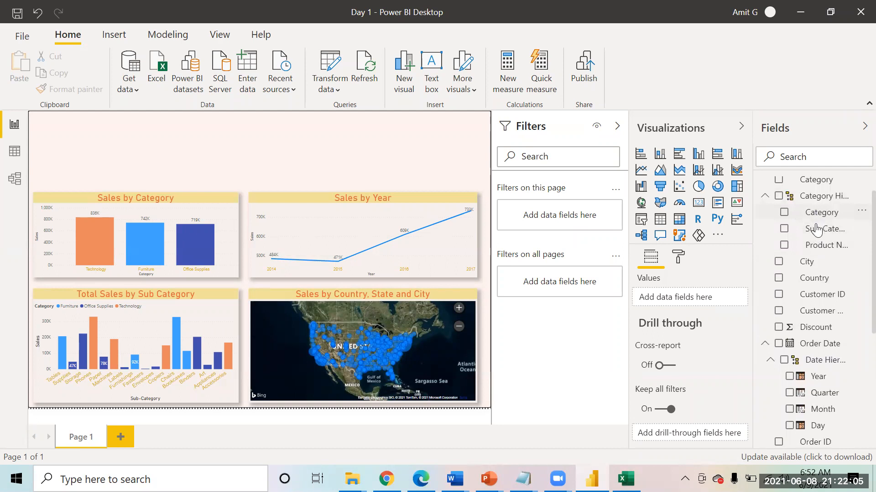
{"action": "left_click_drag", "start_coordinate": [820, 248], "coordinate": [821, 224]}
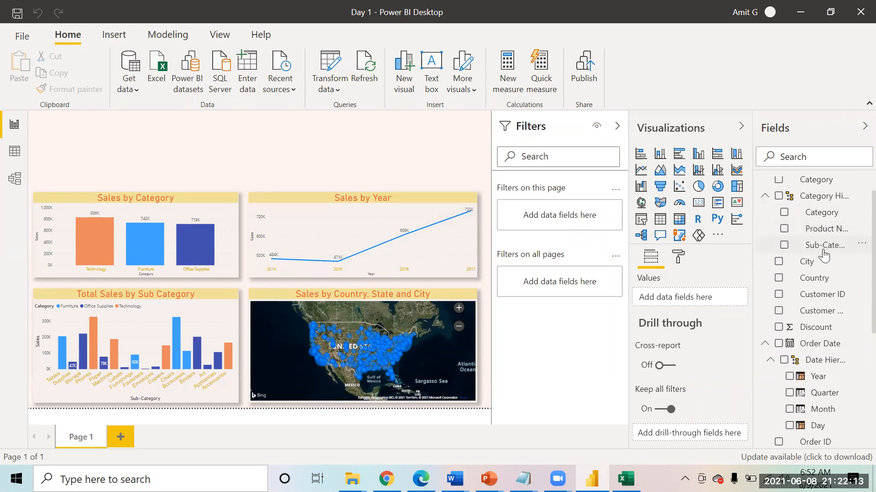
{"action": "left_click_drag", "start_coordinate": [824, 251], "coordinate": [823, 230]}
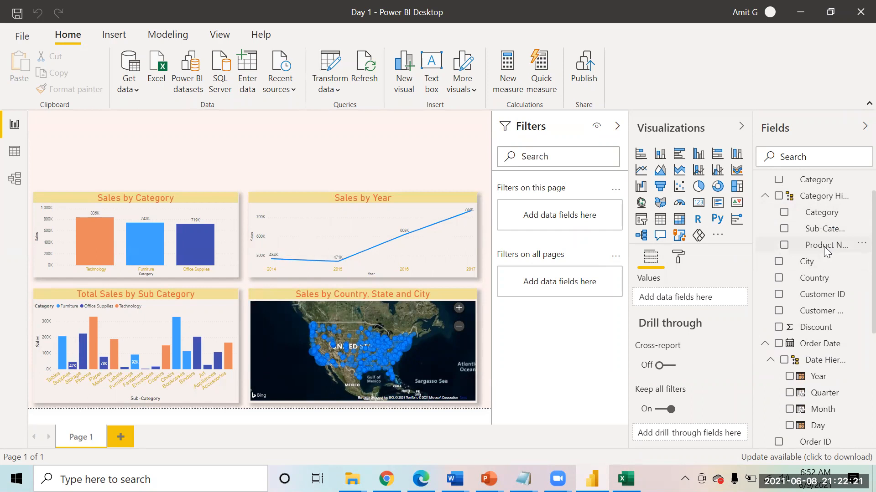
{"action": "right_click", "coordinate": [826, 249]}
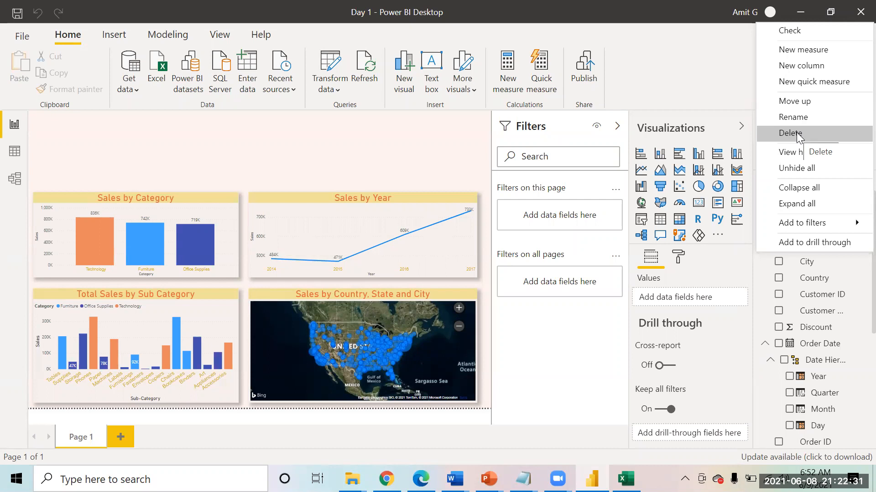
{"action": "left_click", "coordinate": [726, 61]}
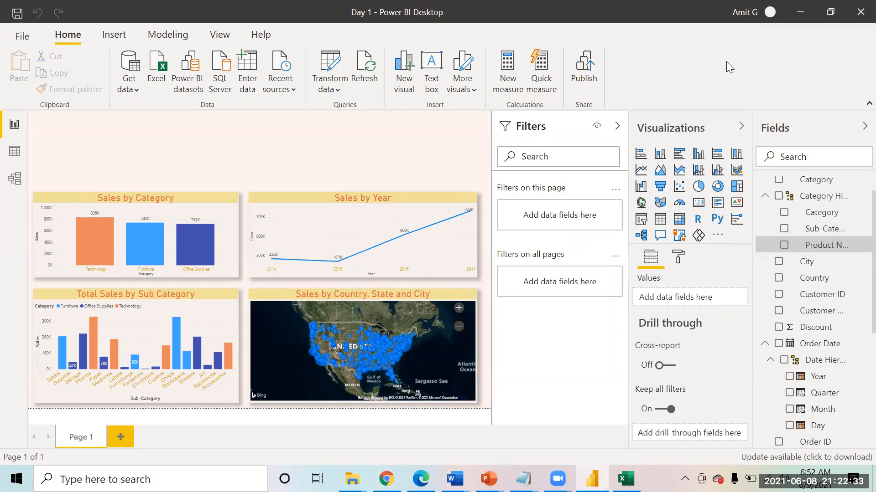